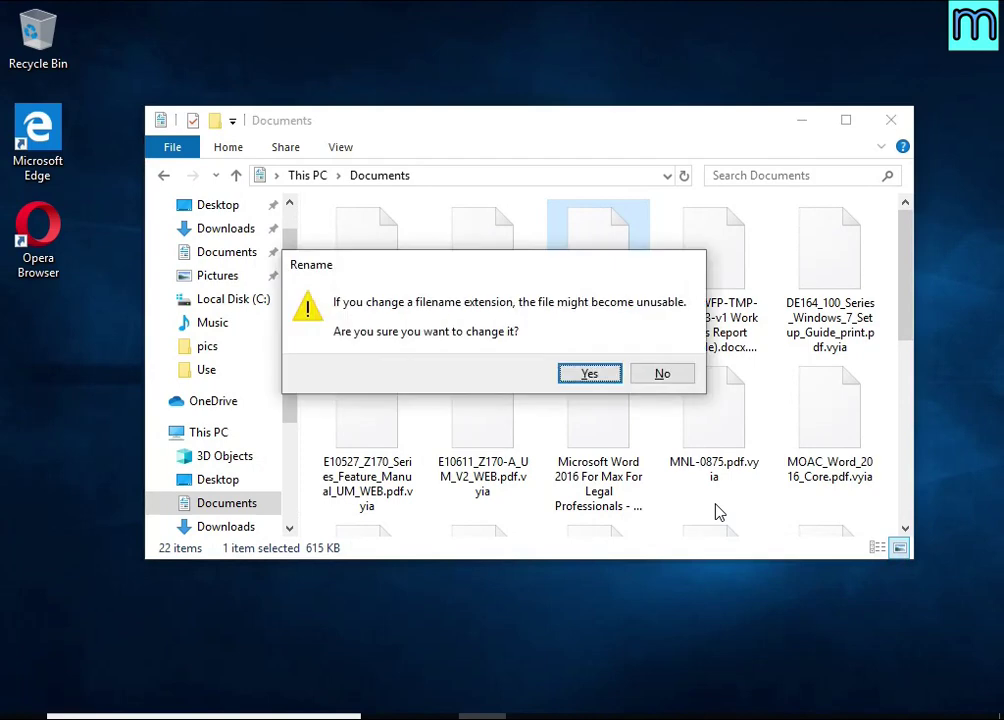
Confirm the extension change for [MS-OGRAPH]-180828.docx and check the file's properties
click(598, 380)
right_click(590, 312)
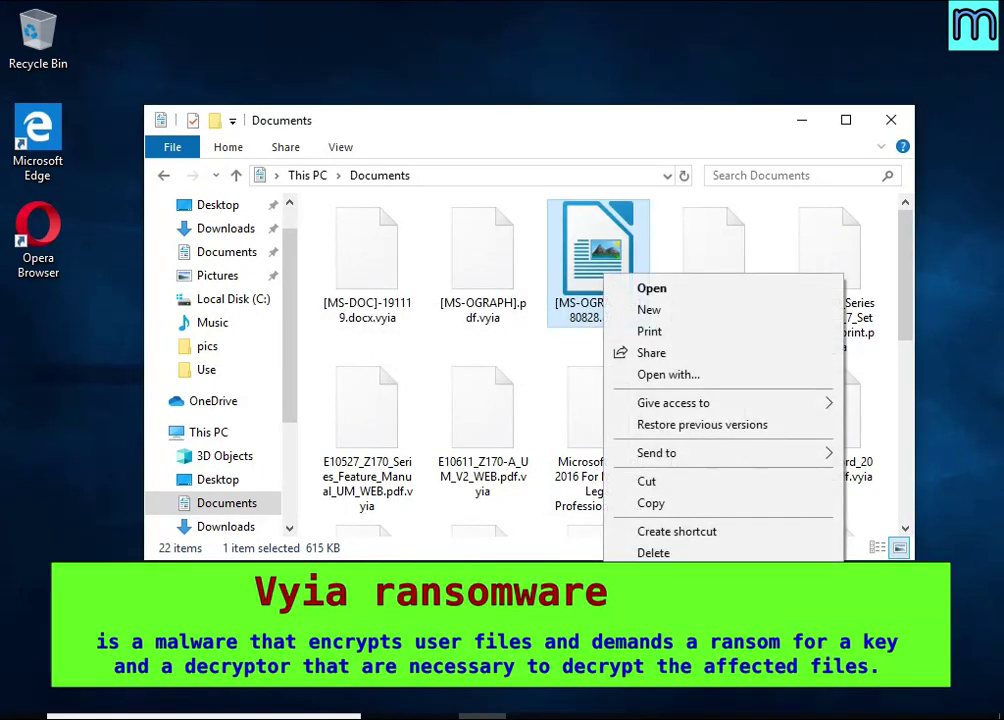
click(660, 598)
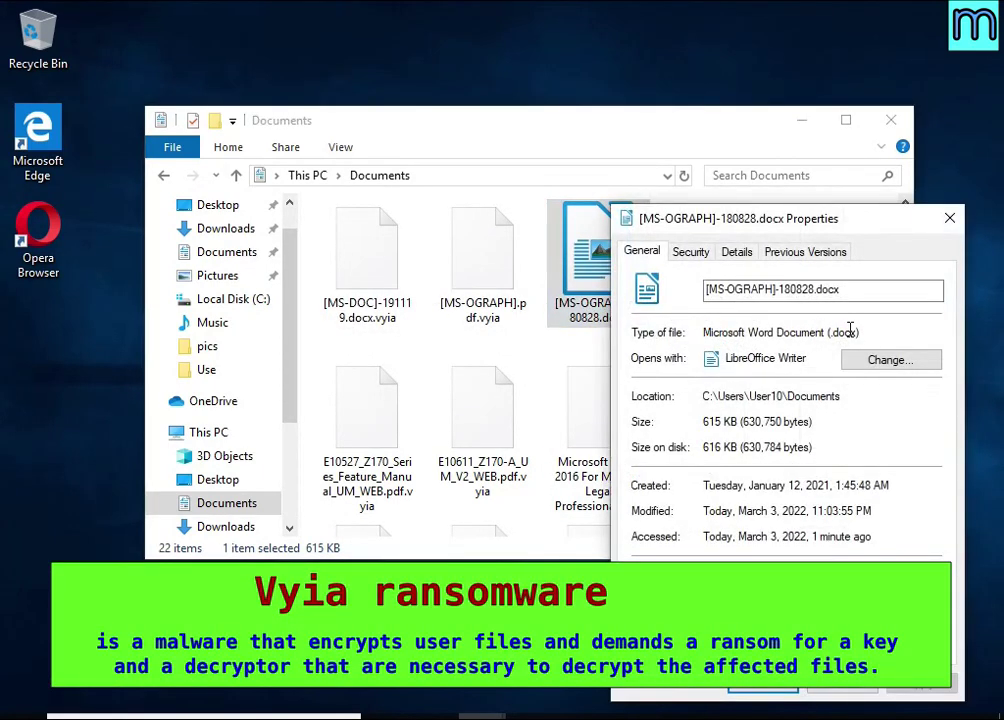
key(Return)
Try to open [MS-OGRAPH]-180828.docx in LibreOffice, accept the repair attempt, and dismiss the remaining dialog
double_click(615, 315)
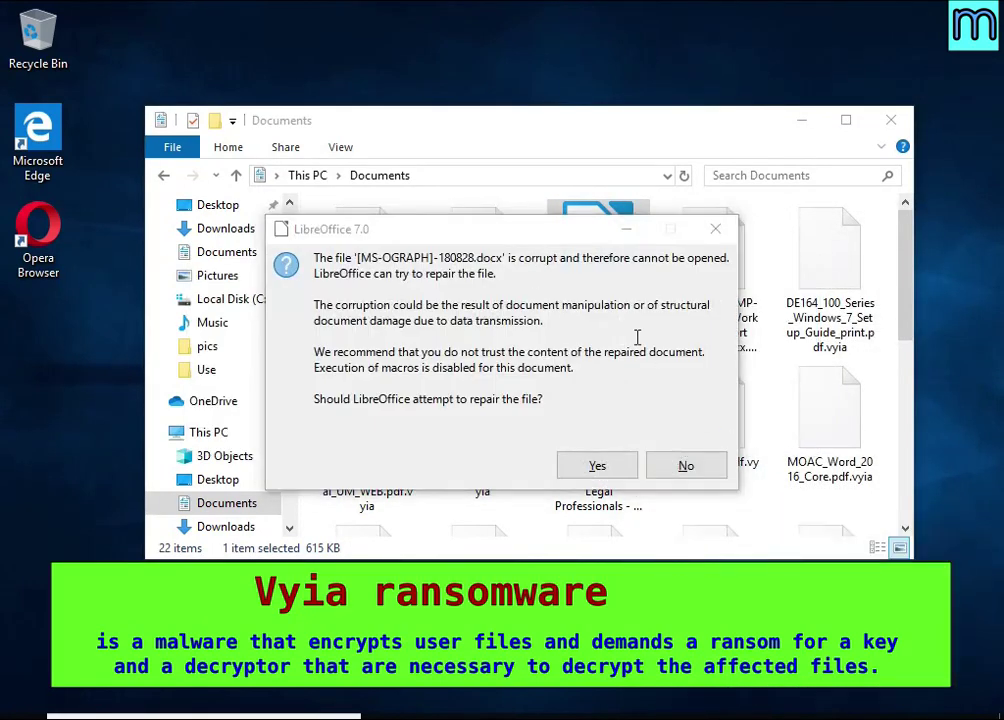
double_click(537, 258)
click(596, 466)
drag(506, 328, 625, 342)
click(686, 394)
Rename the [MS-OGRAPH].pdf.vyia file to [MS-OGRAPH].pdf and accept the extension change
right_click(484, 243)
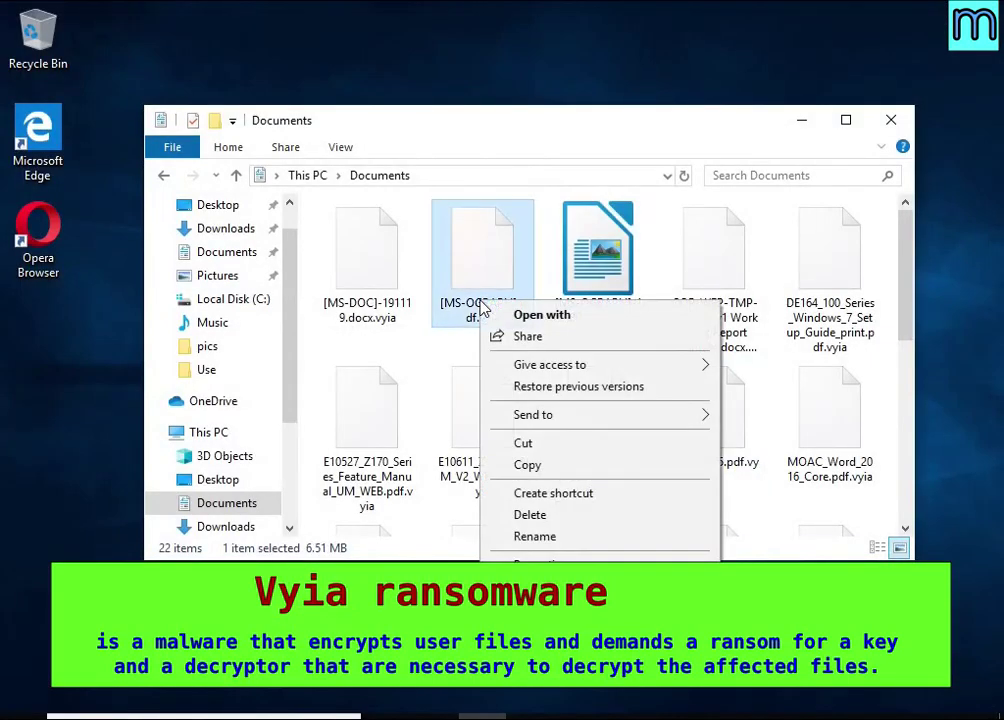
click(560, 533)
key(End)
key(BackSpace)
key(BackSpace)
key(BackSpace)
key(BackSpace)
key(BackSpace)
key(Return)
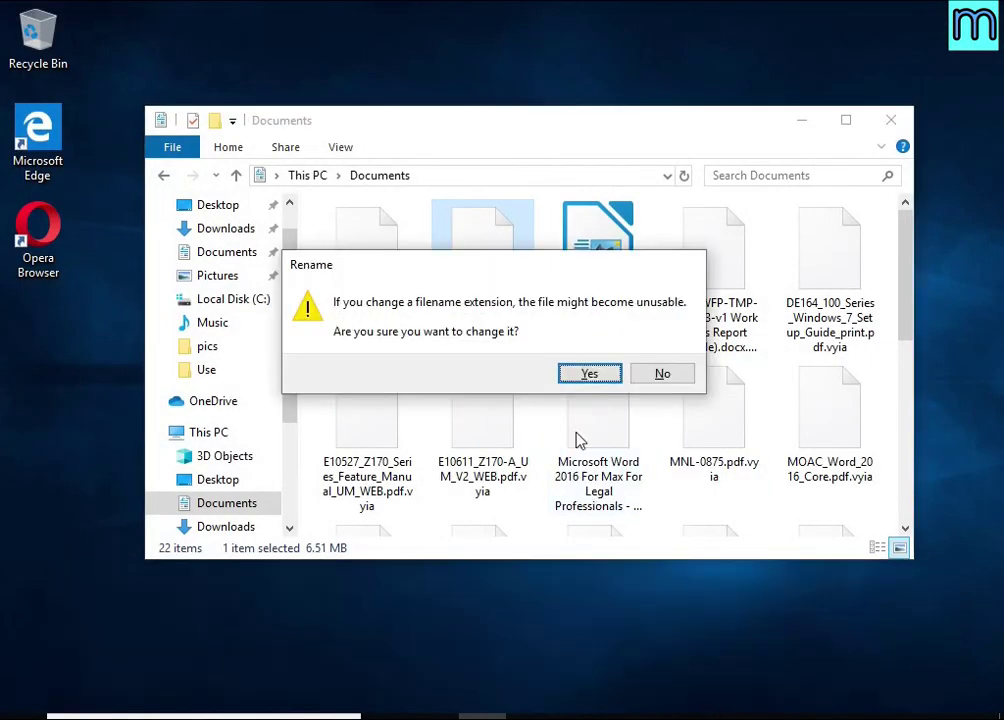
click(588, 372)
Try to view the renamed [MS-OGRAPH].pdf in the browser, and close the browser
double_click(506, 215)
double_click(509, 278)
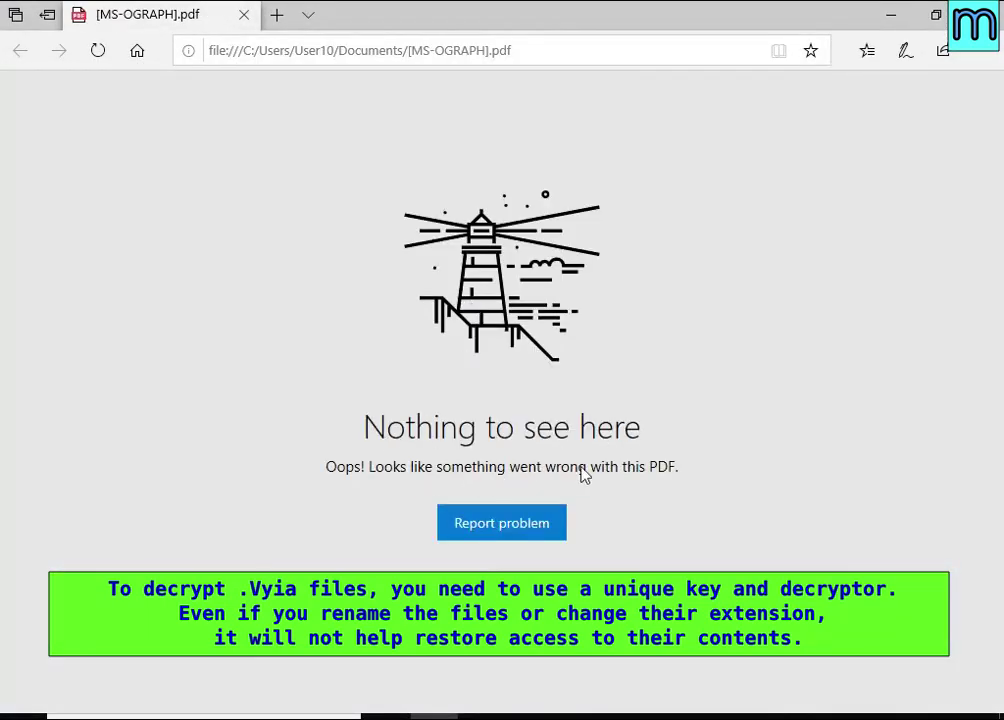
click(990, 15)
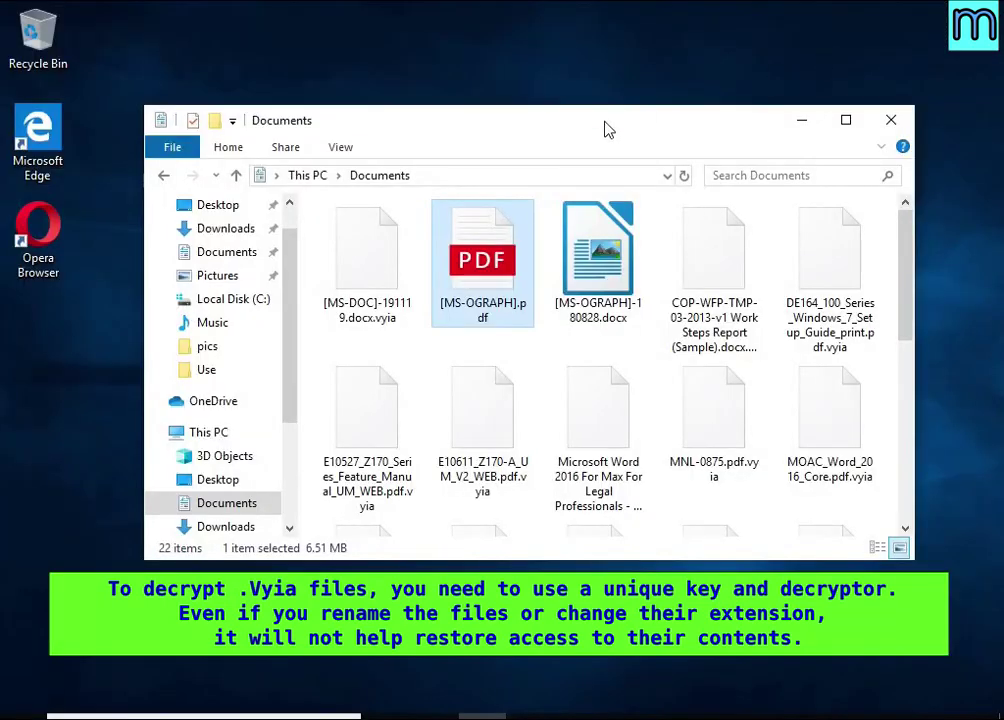
Go to the Pictures folder and inspect the properties of Hydrangeas.jpg.vyia
click(217, 275)
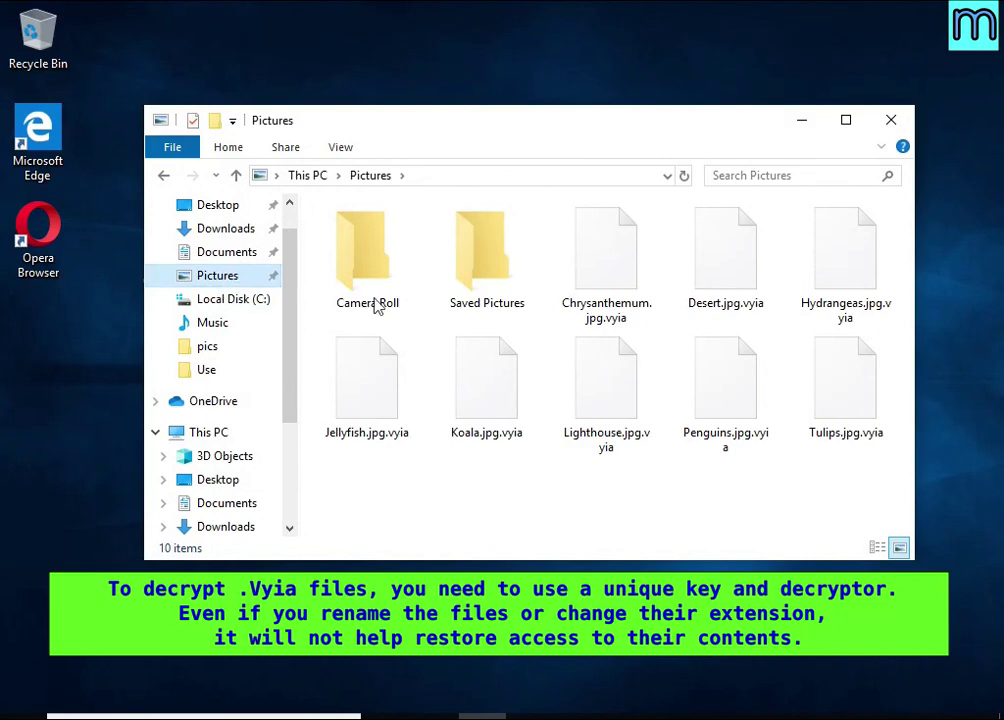
double_click(757, 316)
click(840, 293)
right_click(838, 293)
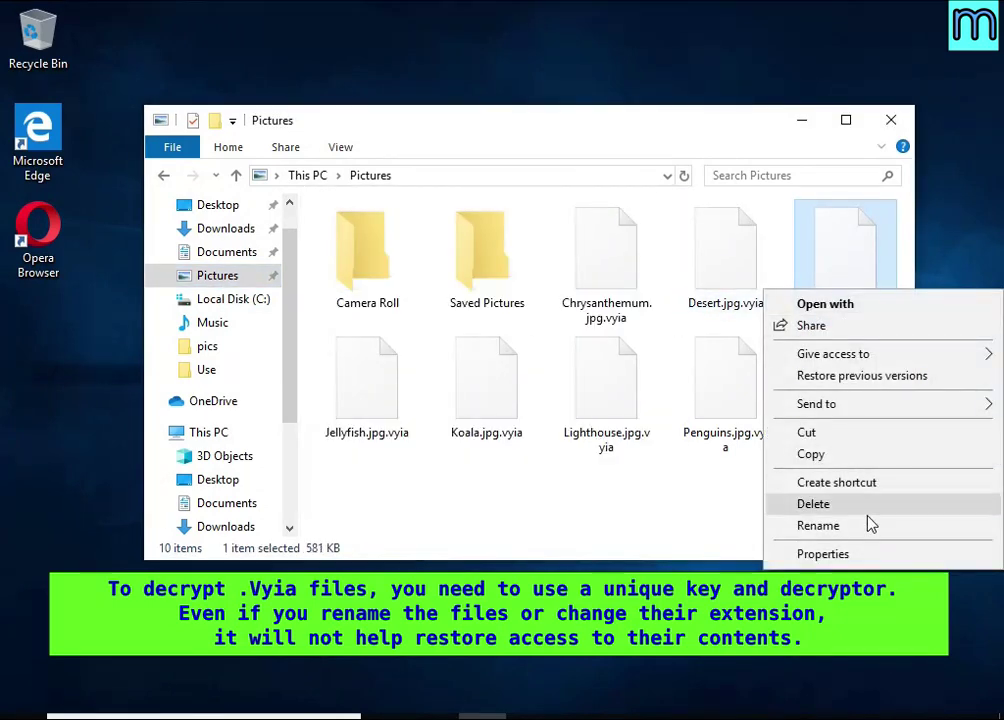
click(850, 551)
drag(789, 289, 865, 302)
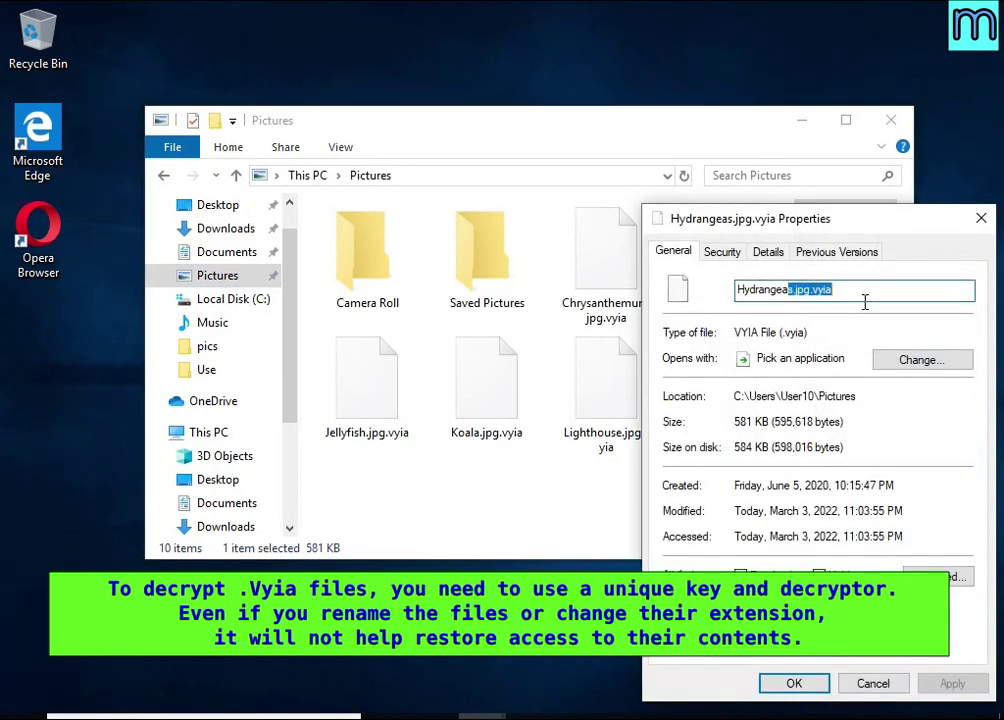
click(872, 683)
Rename Hydrangeas.jpg.vyia to Hydrangeas.jpg and accept the extension change
right_click(792, 306)
click(852, 540)
key(End)
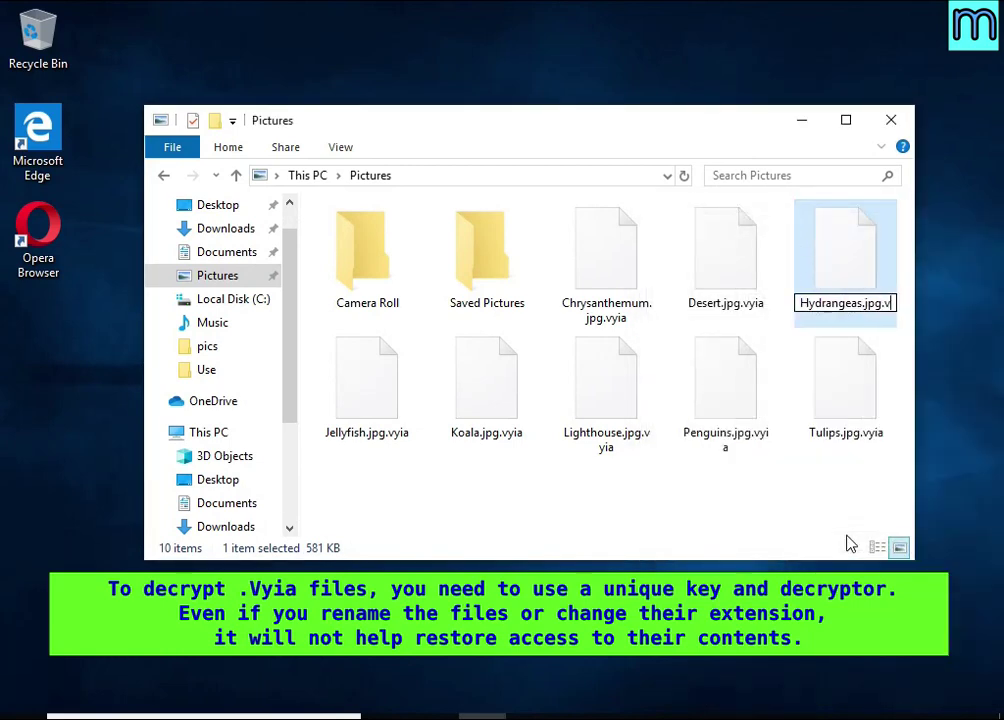
key(BackSpace)
key(BackSpace)
key(BackSpace)
key(BackSpace)
key(BackSpace)
key(Return)
click(598, 383)
Try to view Hydrangeas.jpg with Photos, and close the viewer
key(Return)
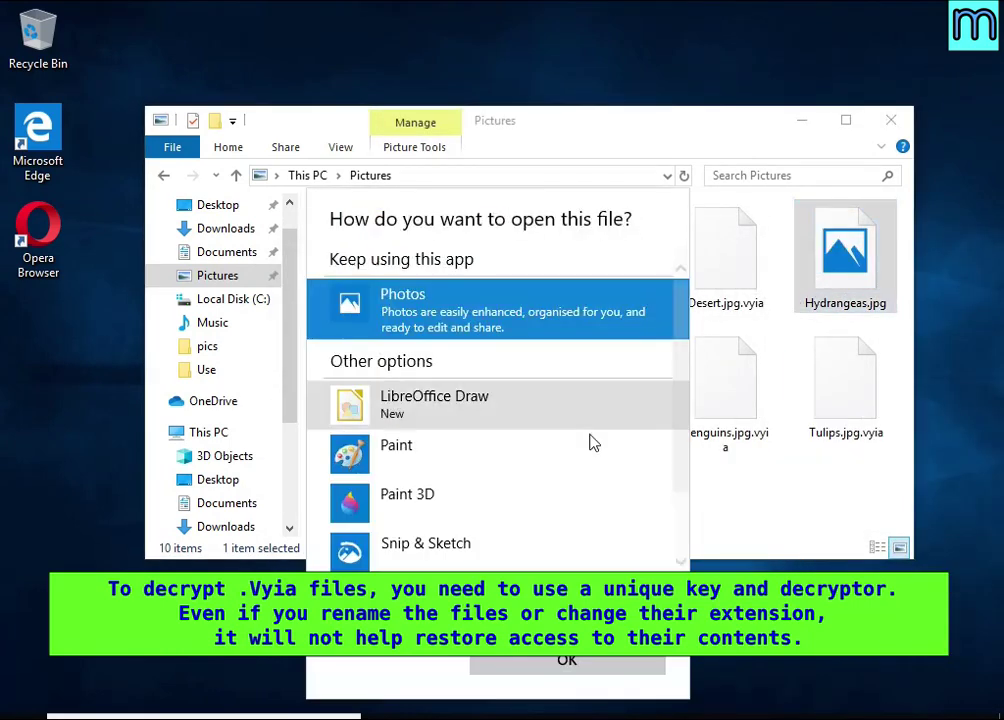
double_click(495, 329)
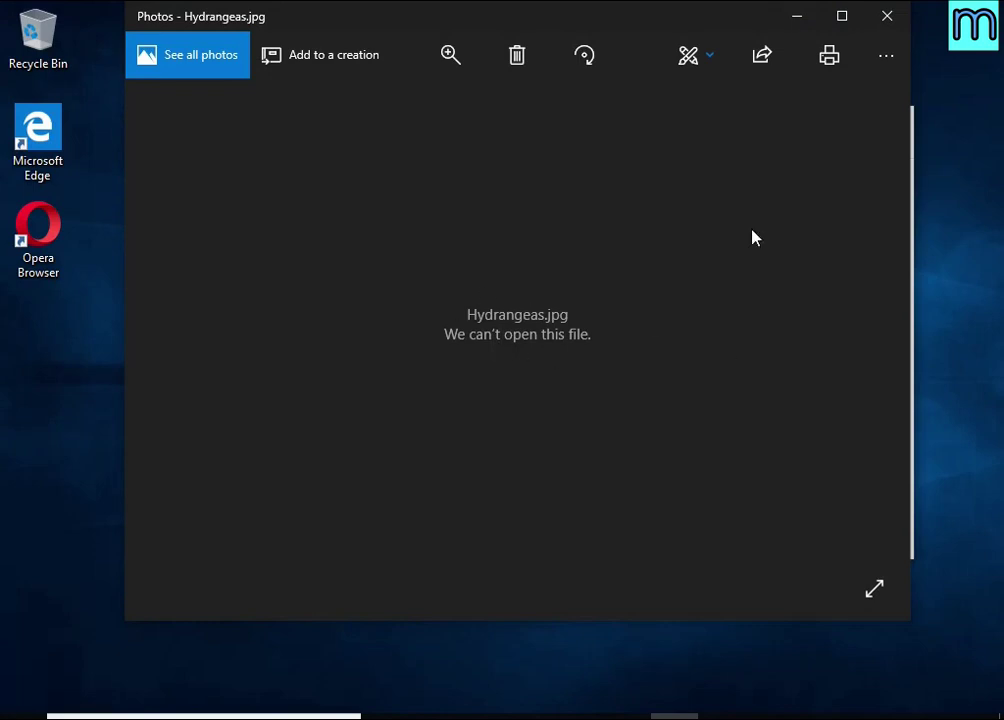
click(886, 17)
Read the ransom note _readme.txt in the root of Local Disk (C:), and close it
click(246, 433)
double_click(430, 497)
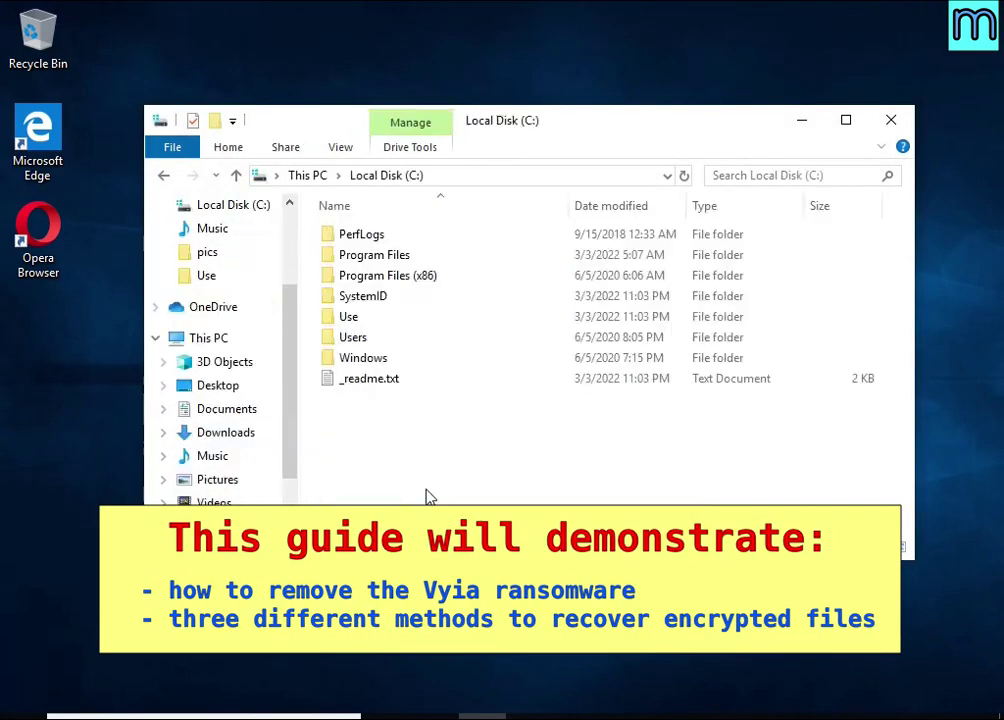
double_click(345, 380)
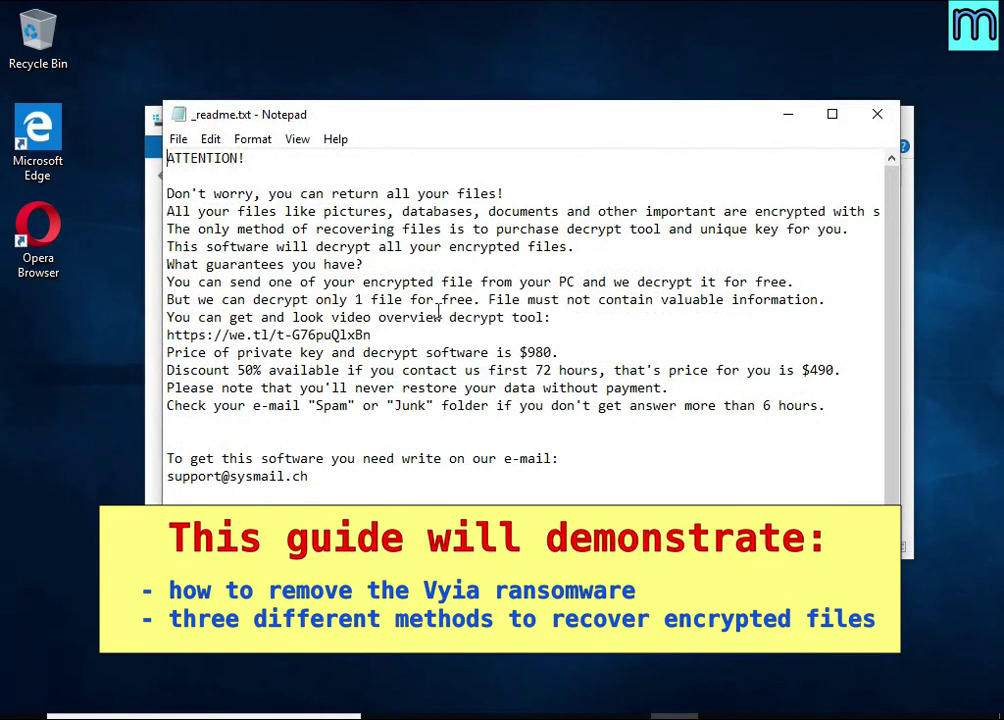
drag(170, 211, 829, 215)
double_click(795, 212)
click(877, 114)
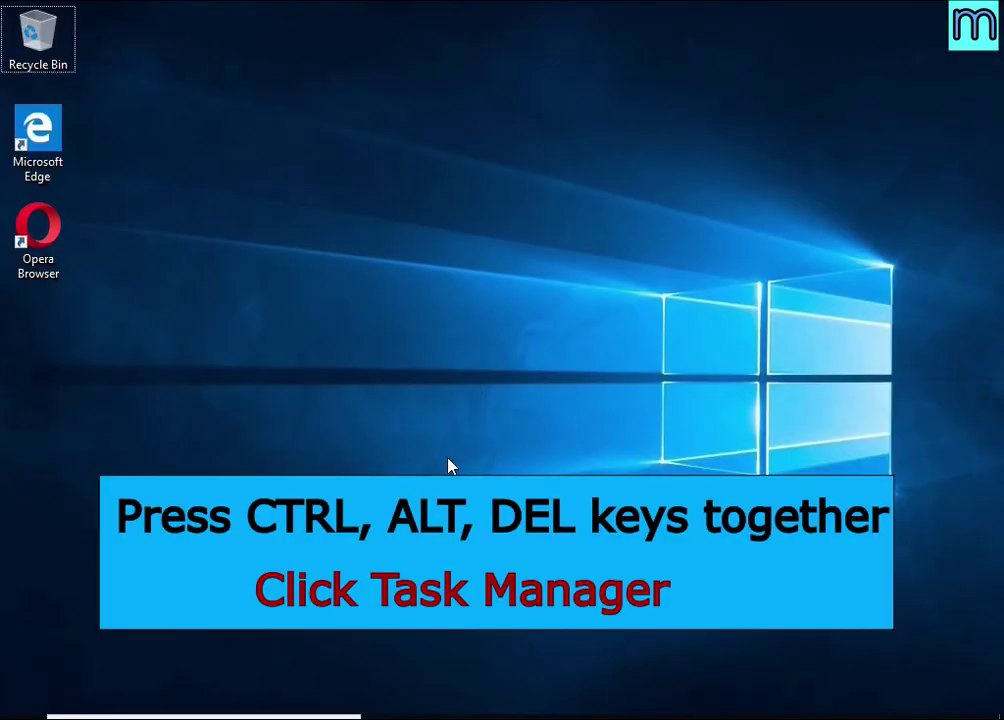
Open Task Manager from the security screen and end the DB07.exe (32 bit) background process
key(ctrl+alt+Delete)
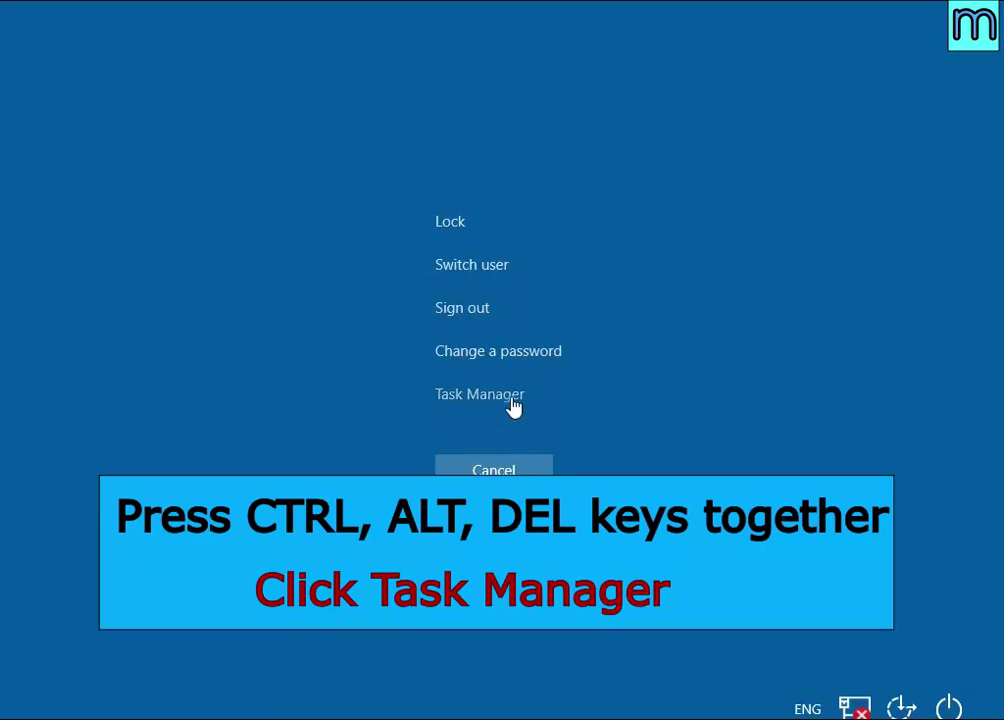
click(512, 400)
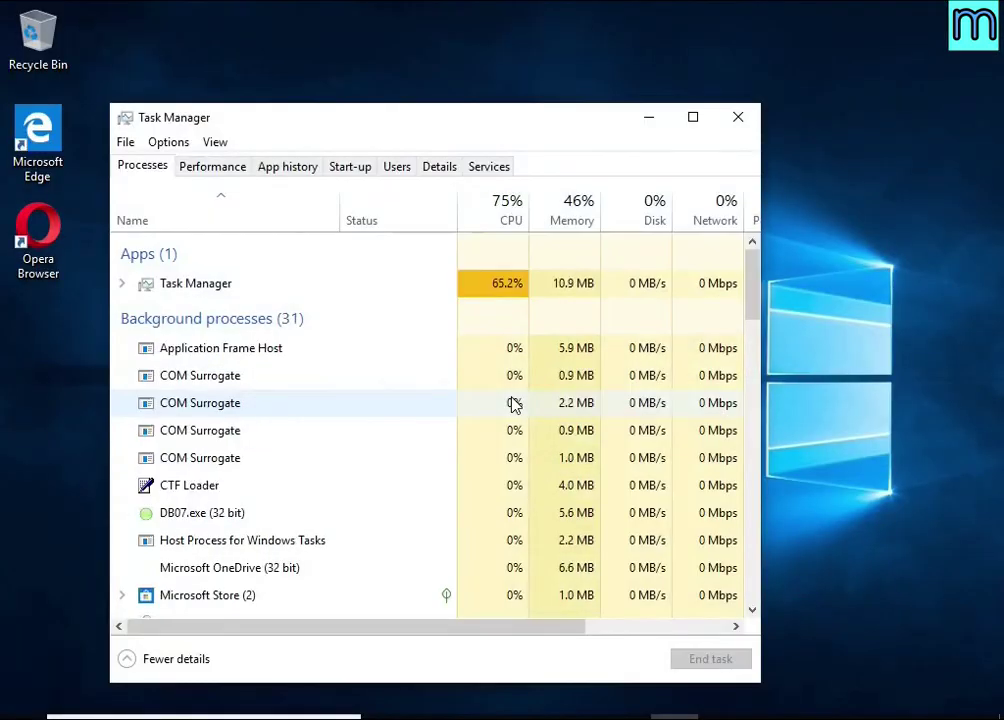
scroll(370, 372, down, 1)
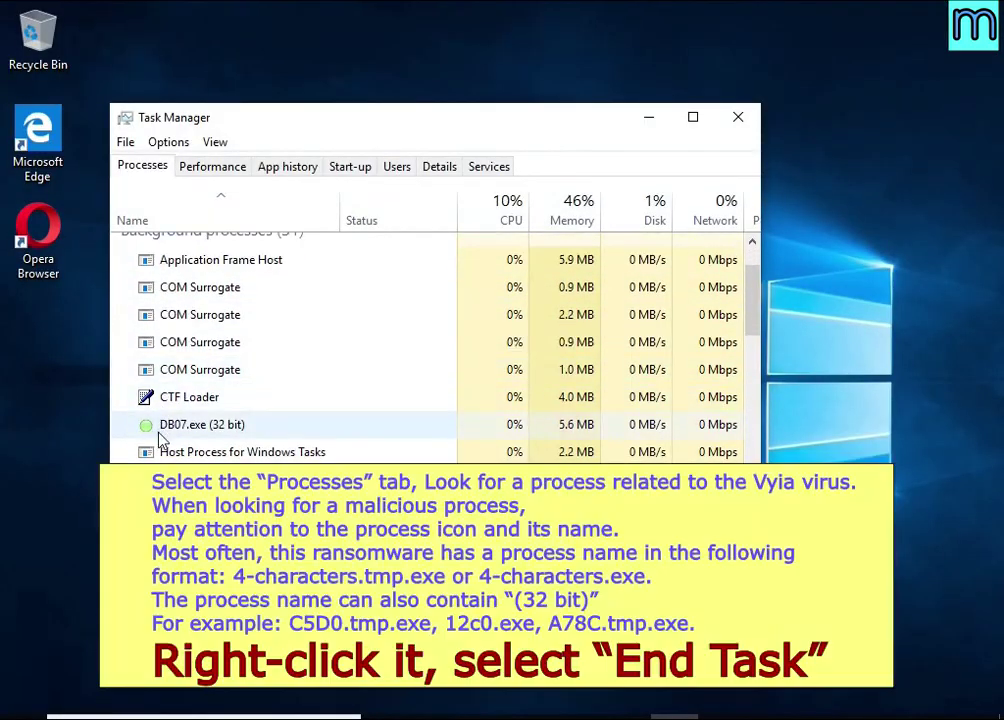
click(383, 428)
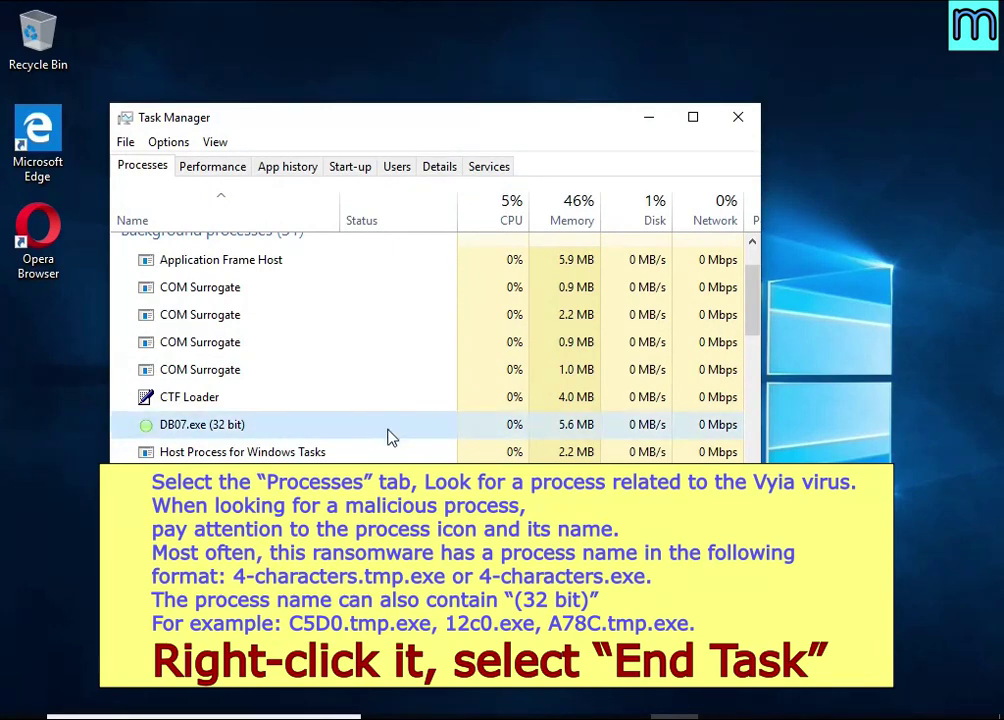
right_click(391, 437)
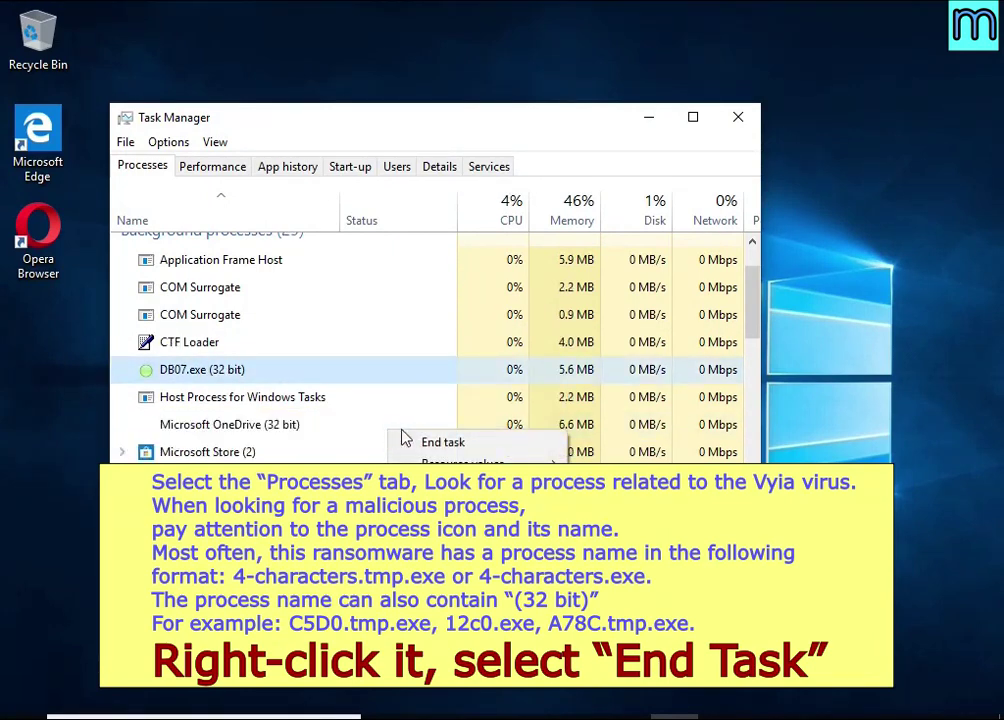
click(512, 443)
Examine the remaining background and Windows processes for other suspicious entries
scroll(315, 403, down, 2)
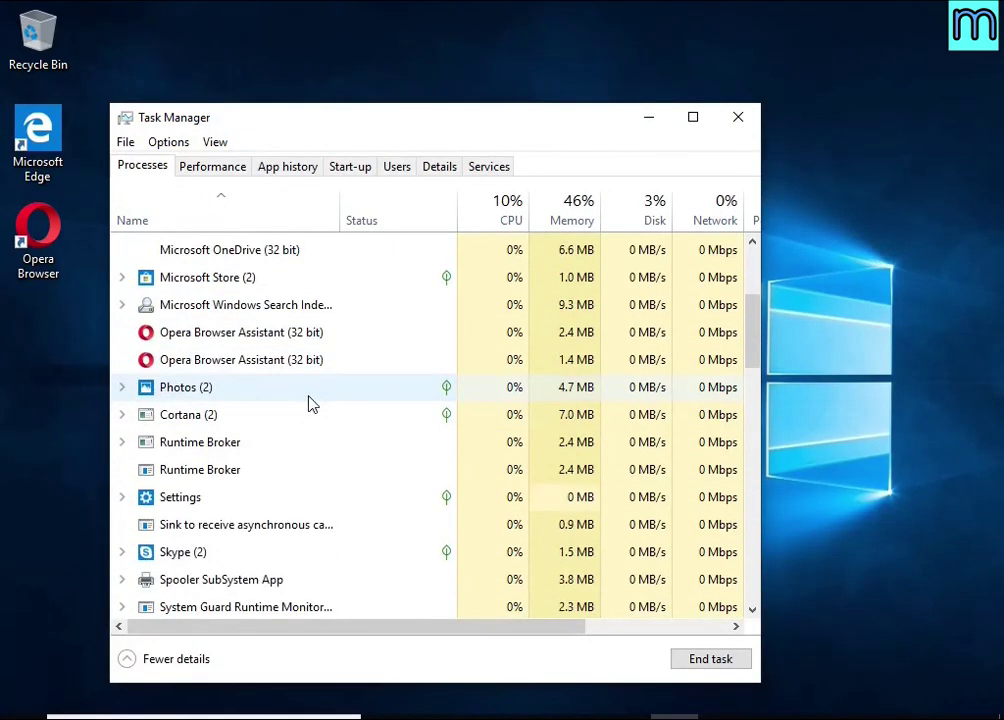
scroll(309, 403, down, 7)
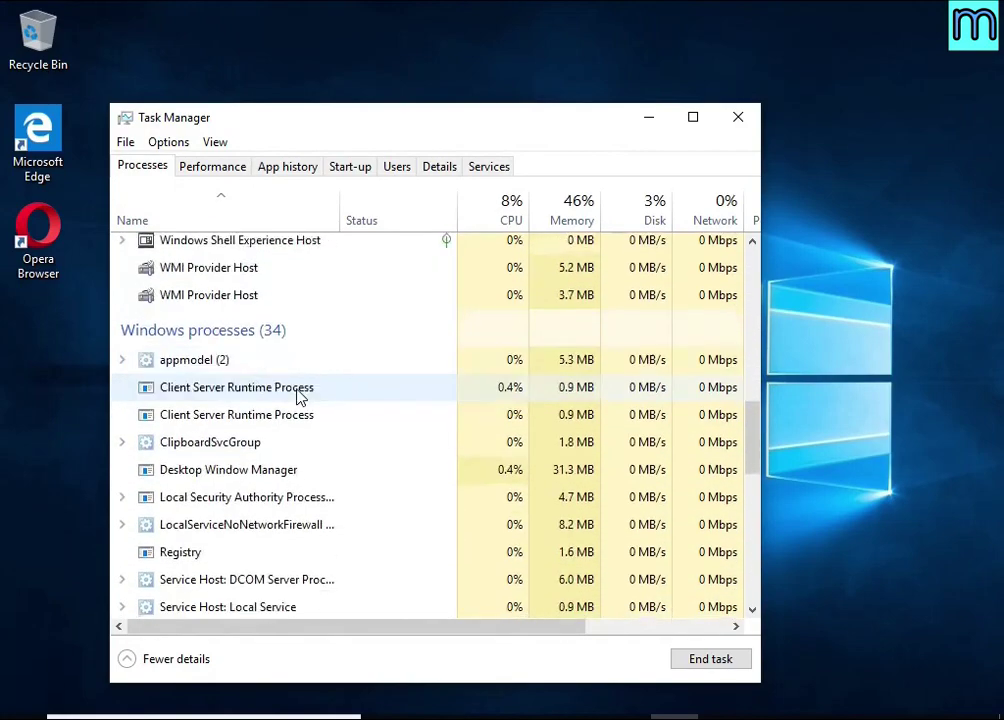
scroll(296, 396, down, 8)
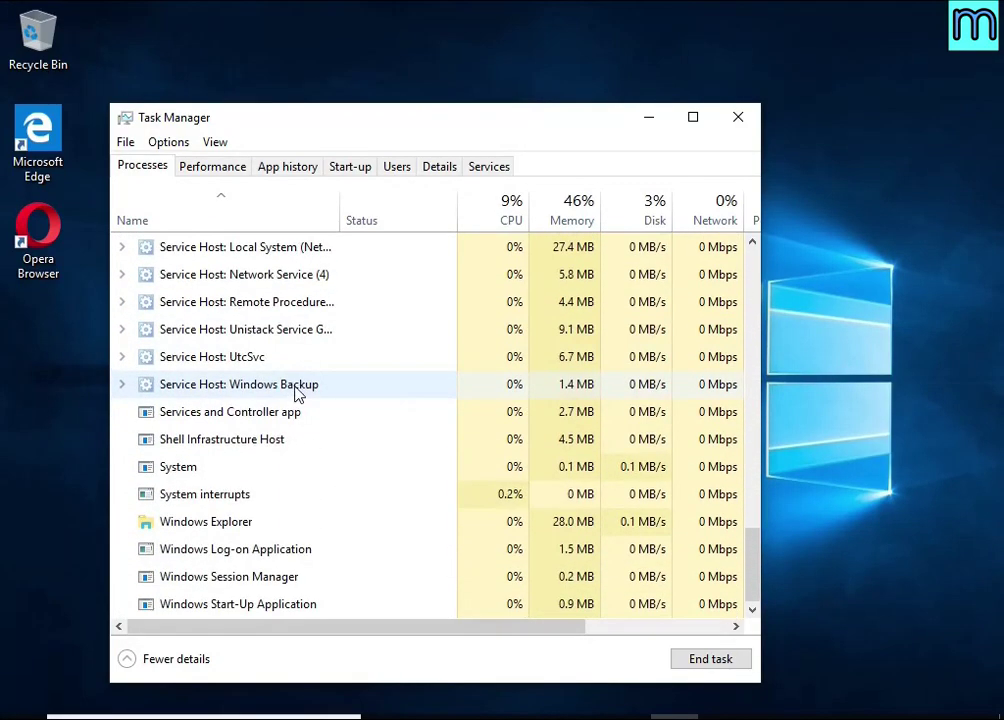
scroll(297, 392, up, 10)
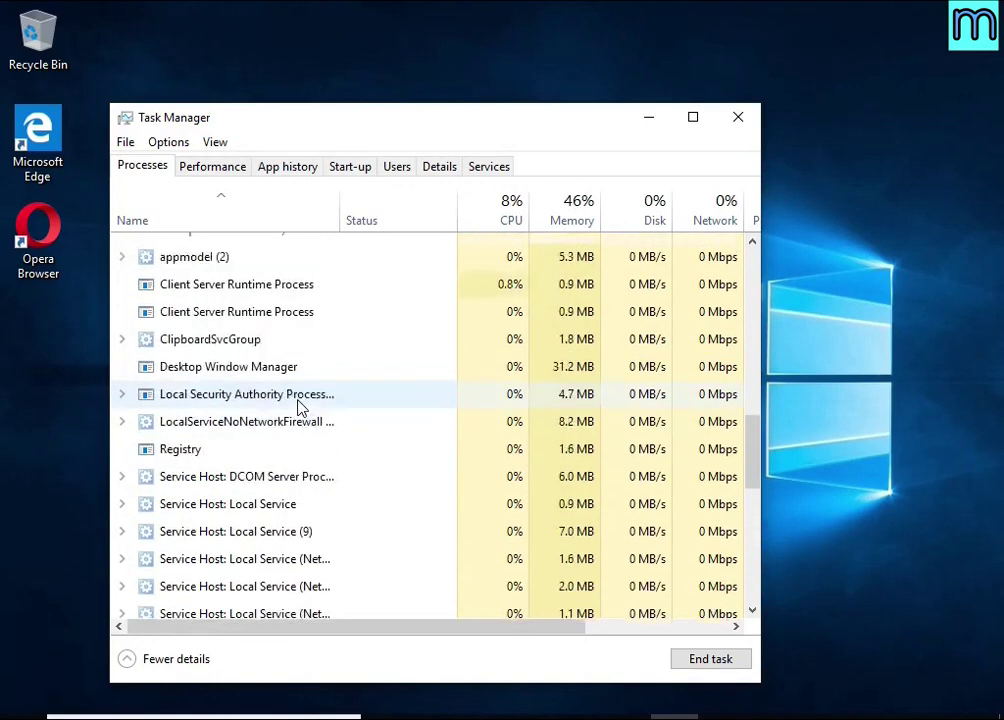
drag(762, 468, 762, 261)
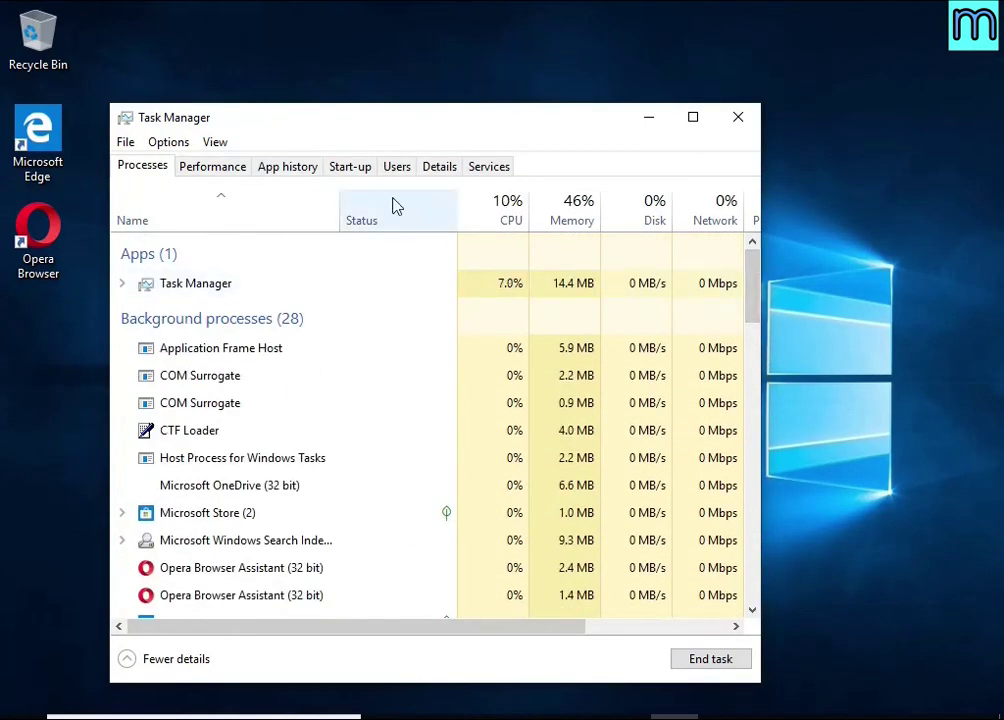
Disable DB07.exe from running at start-up and close Task Manager
click(350, 168)
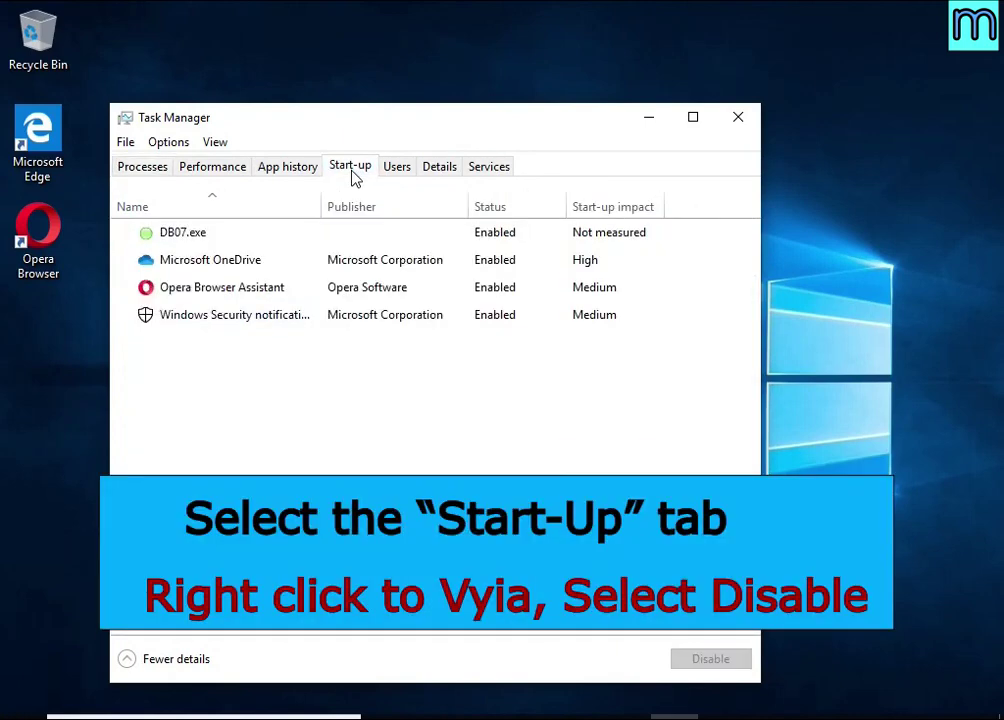
click(543, 243)
right_click(543, 243)
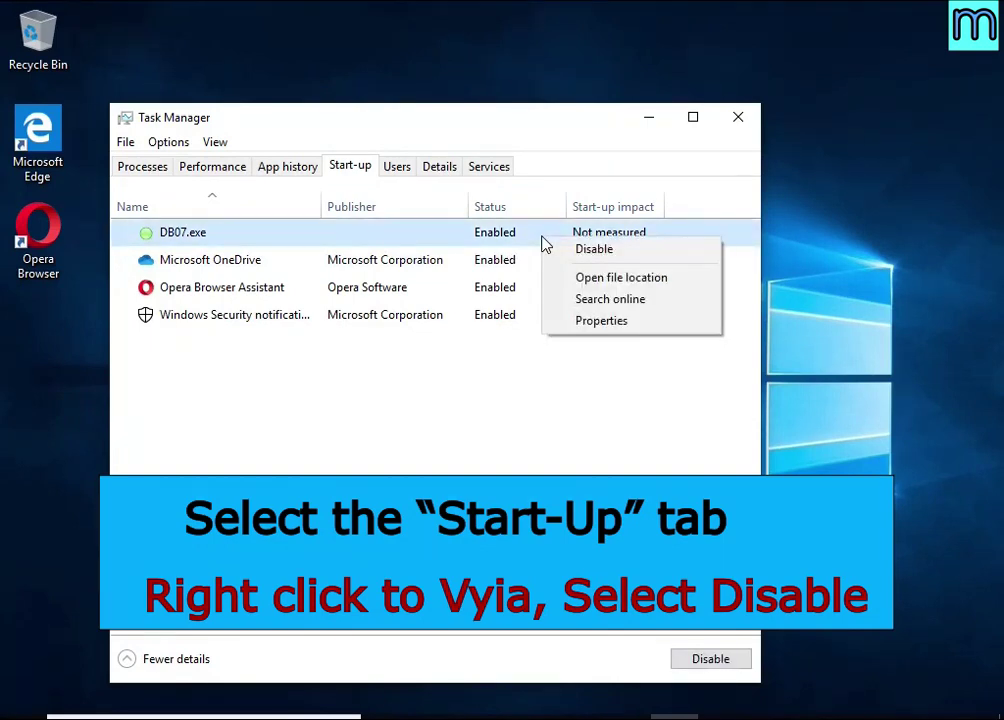
click(668, 252)
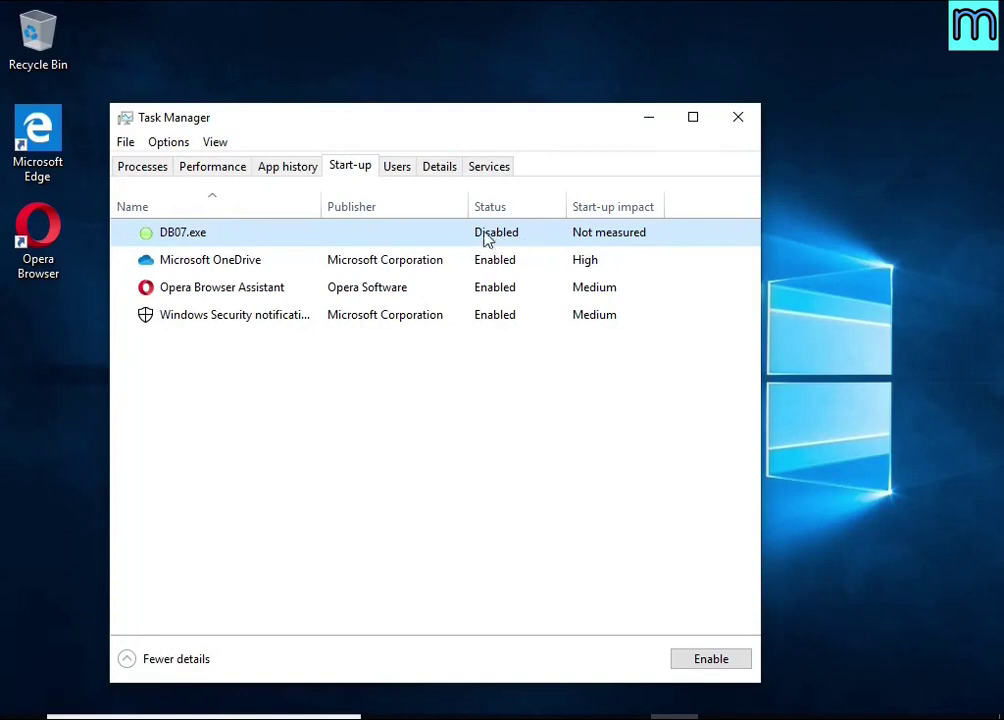
click(736, 121)
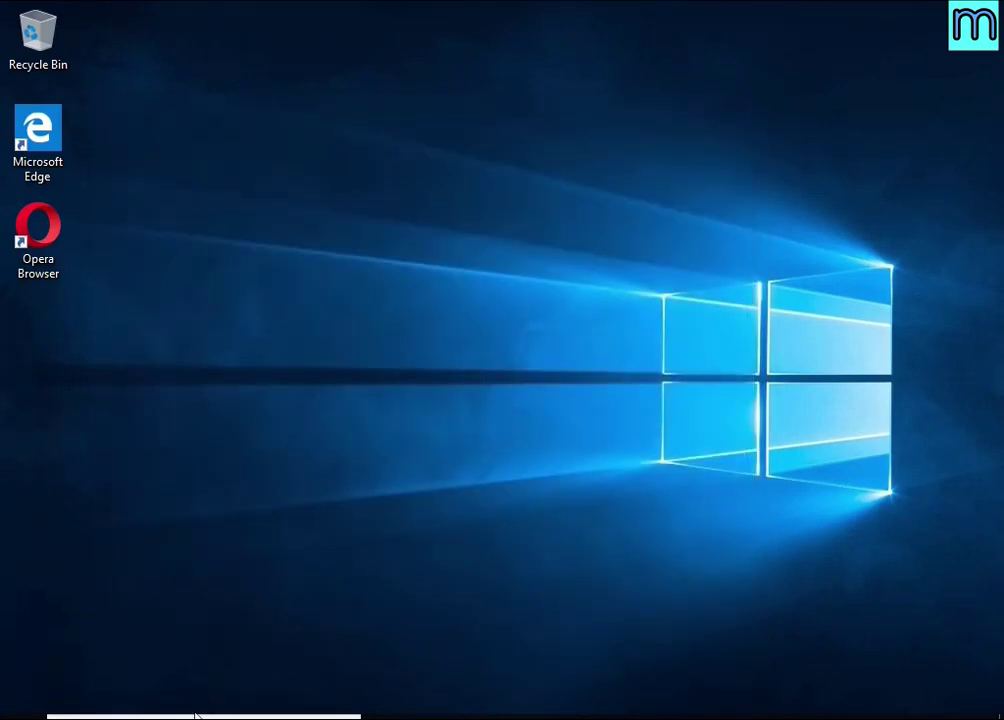
Find and launch Task Scheduler through Windows search, and show the tasks in the Task Scheduler Library
click(196, 716)
text(t)
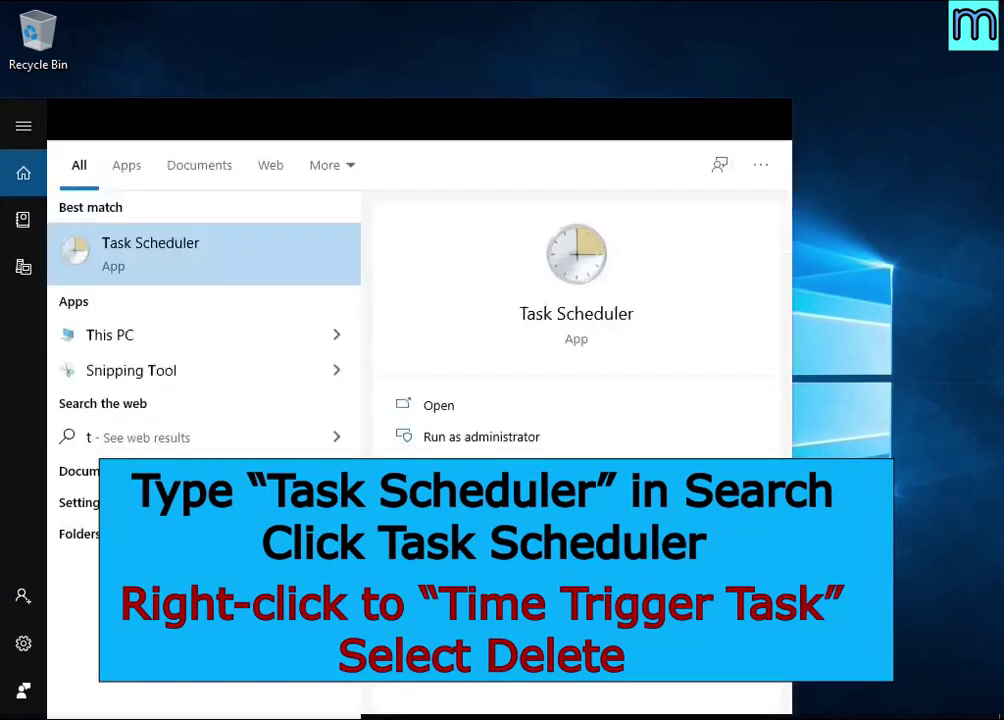
text(ask she)
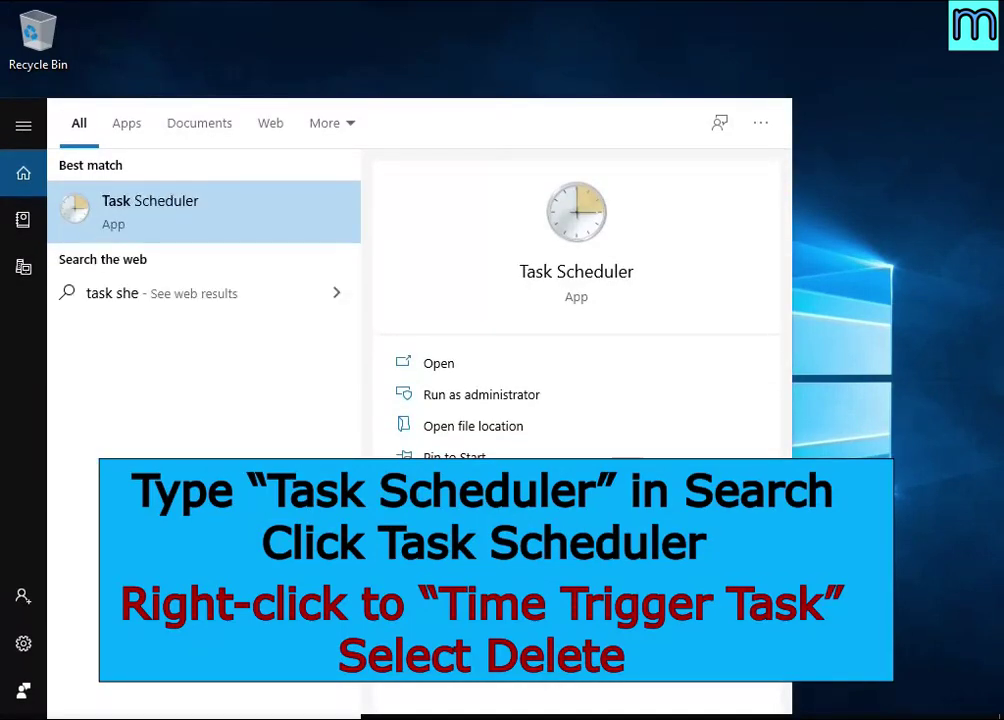
click(243, 230)
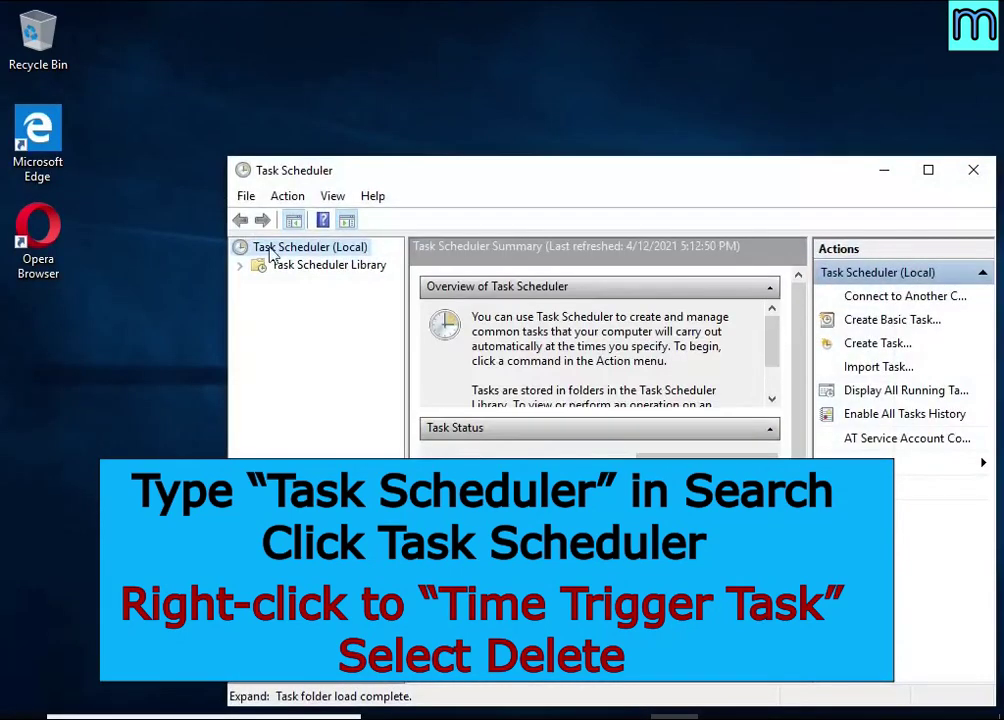
drag(370, 177, 304, 113)
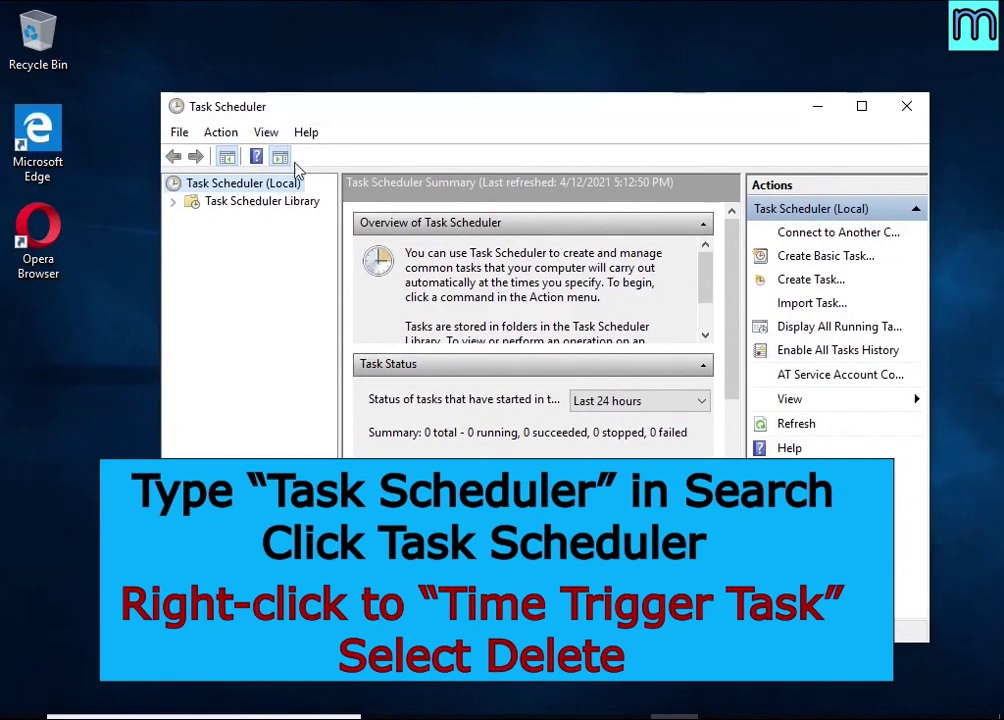
click(295, 204)
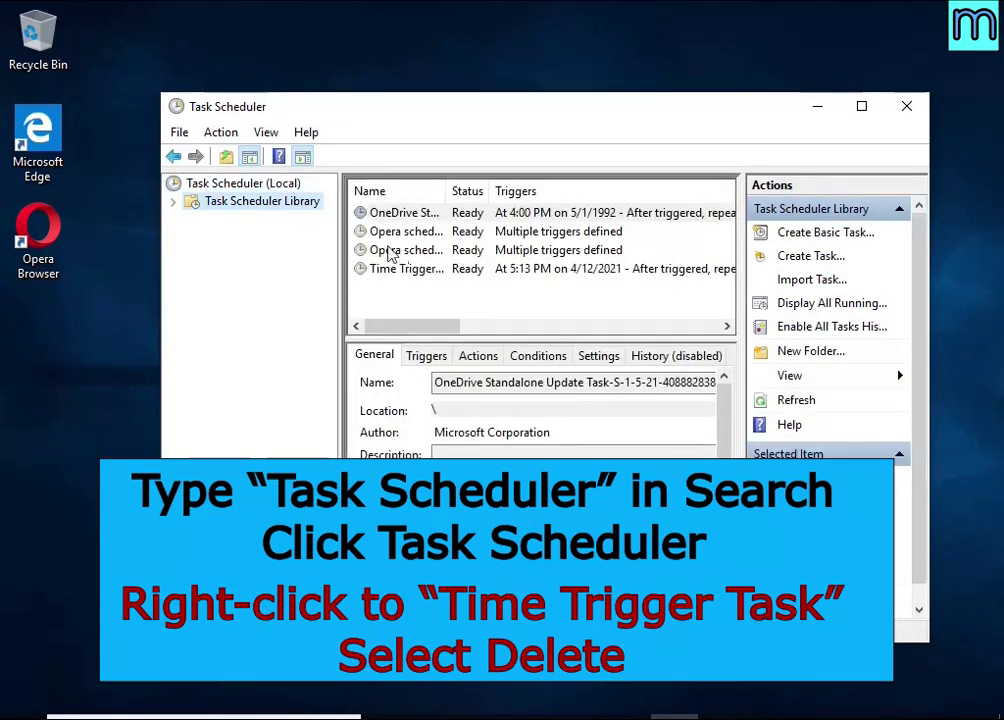
Delete the scheduled task named Time Trigger Task and close Task Scheduler
click(648, 269)
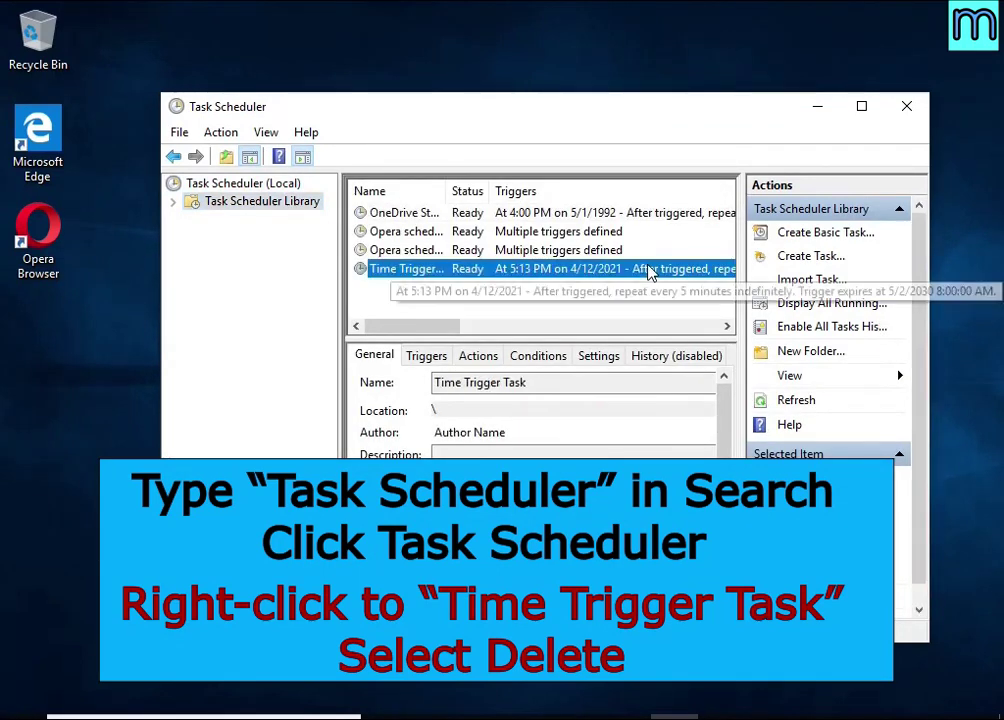
right_click(649, 270)
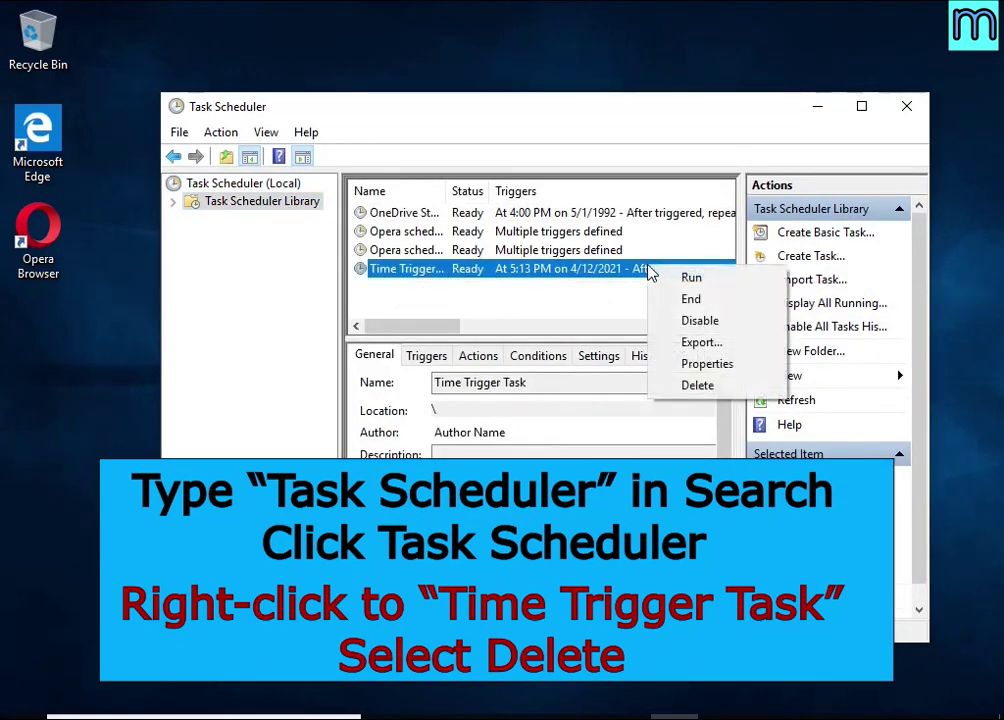
click(739, 392)
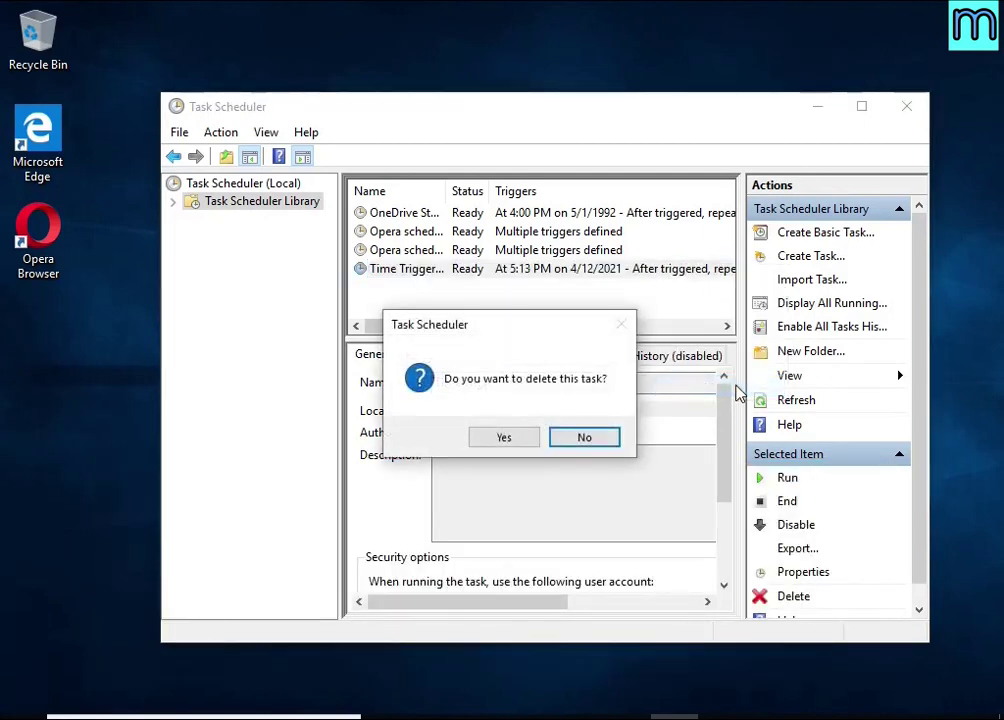
click(506, 446)
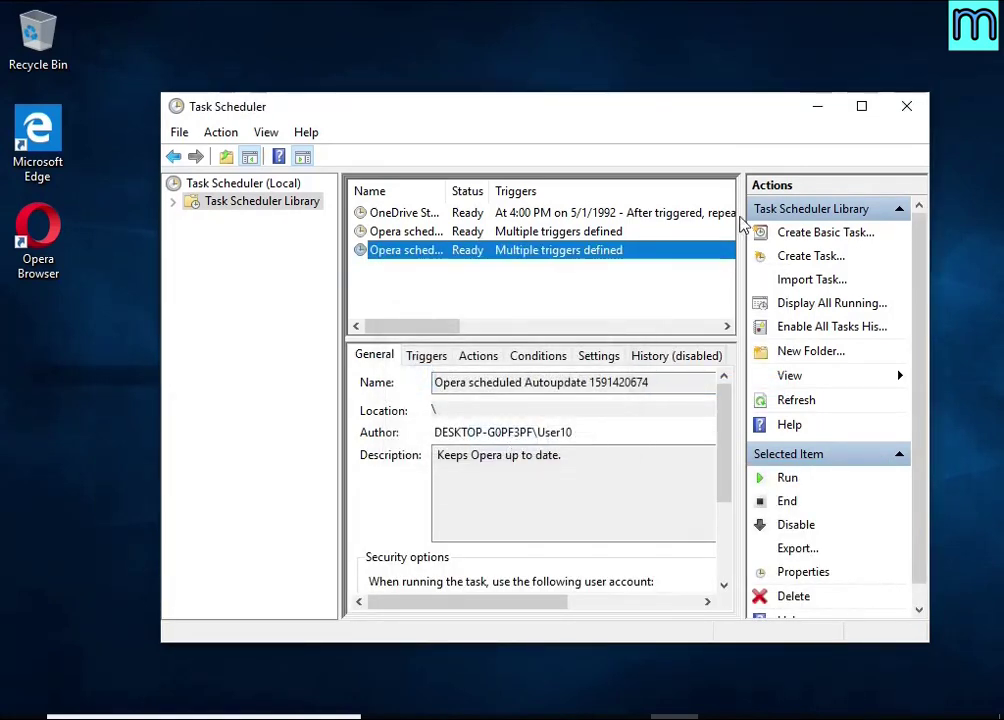
click(907, 107)
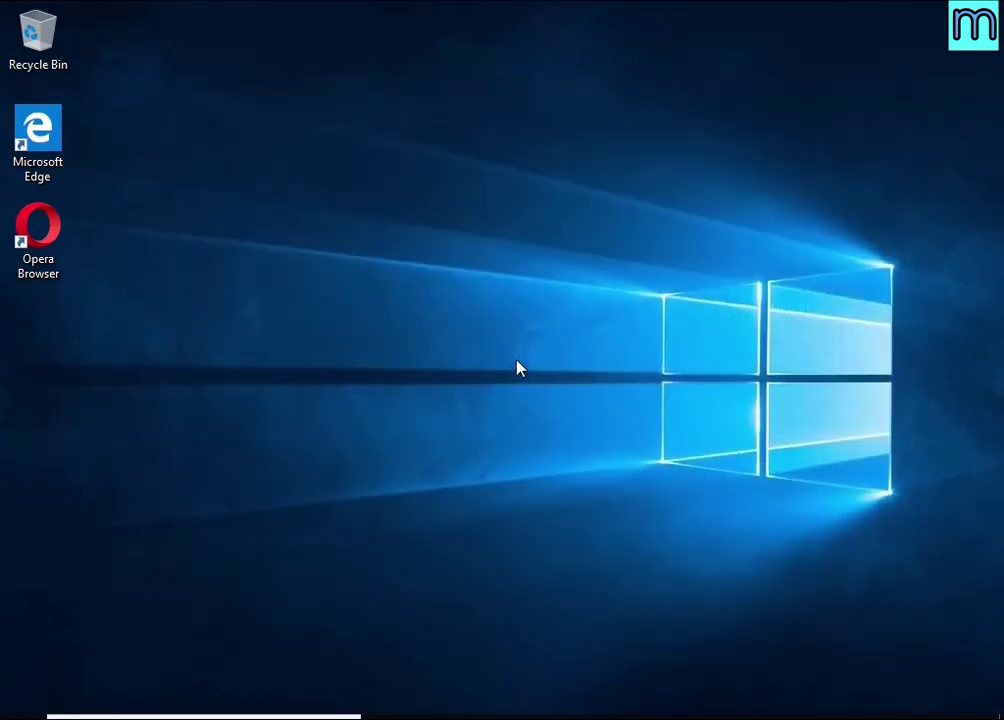
Open the file location of the DB07.exe start-up entry from Task Manager, and close Task Manager
key(ctrl+alt+Delete)
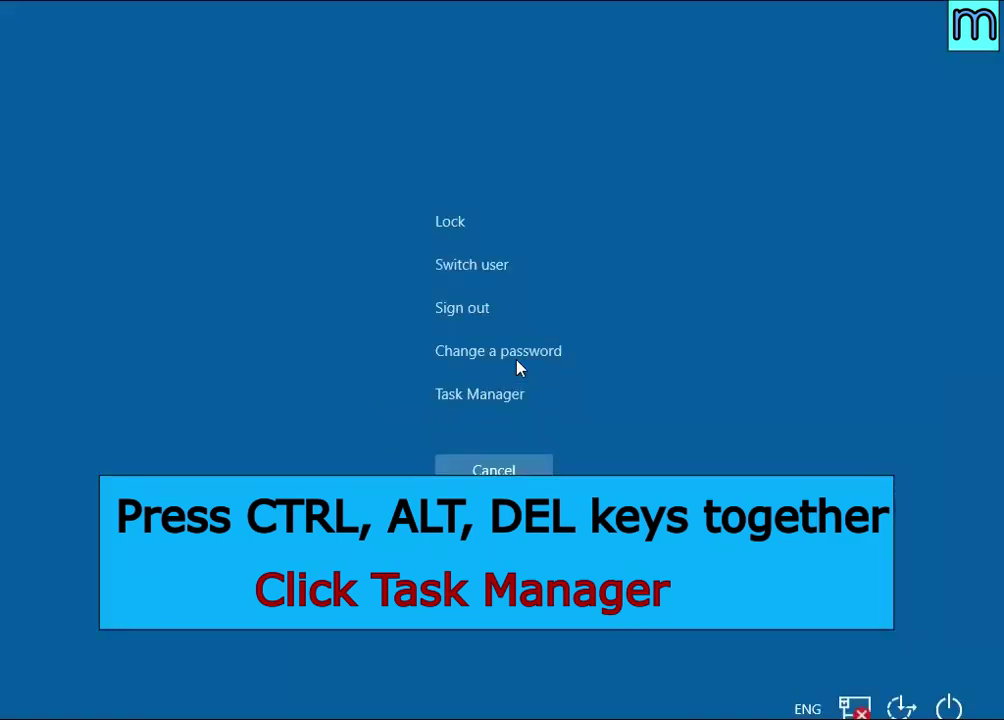
click(490, 397)
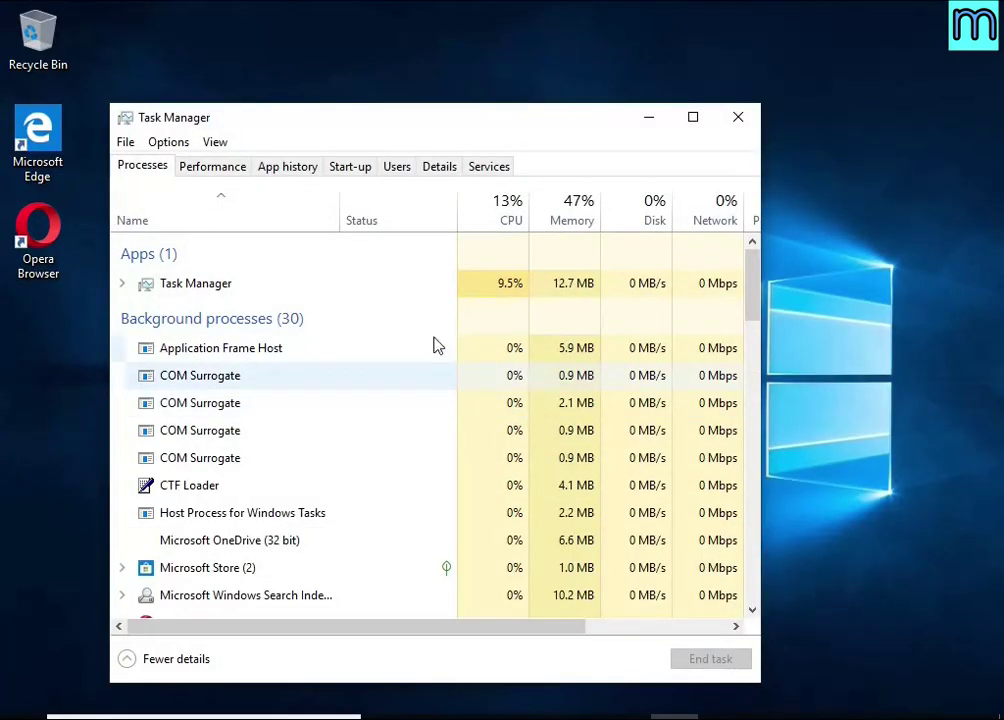
click(355, 167)
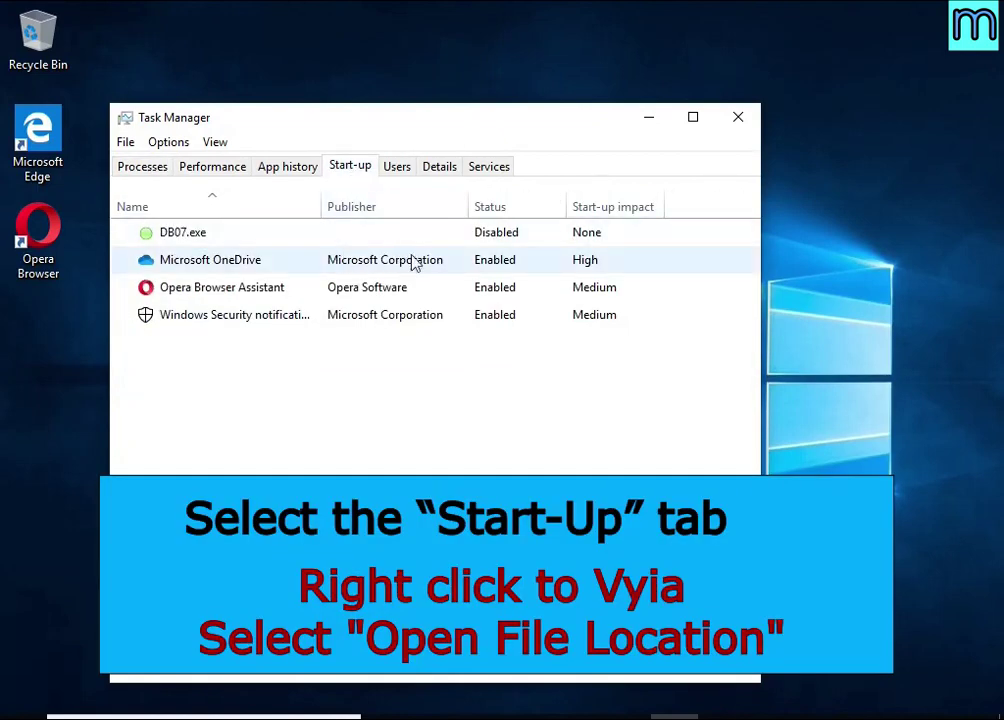
right_click(549, 234)
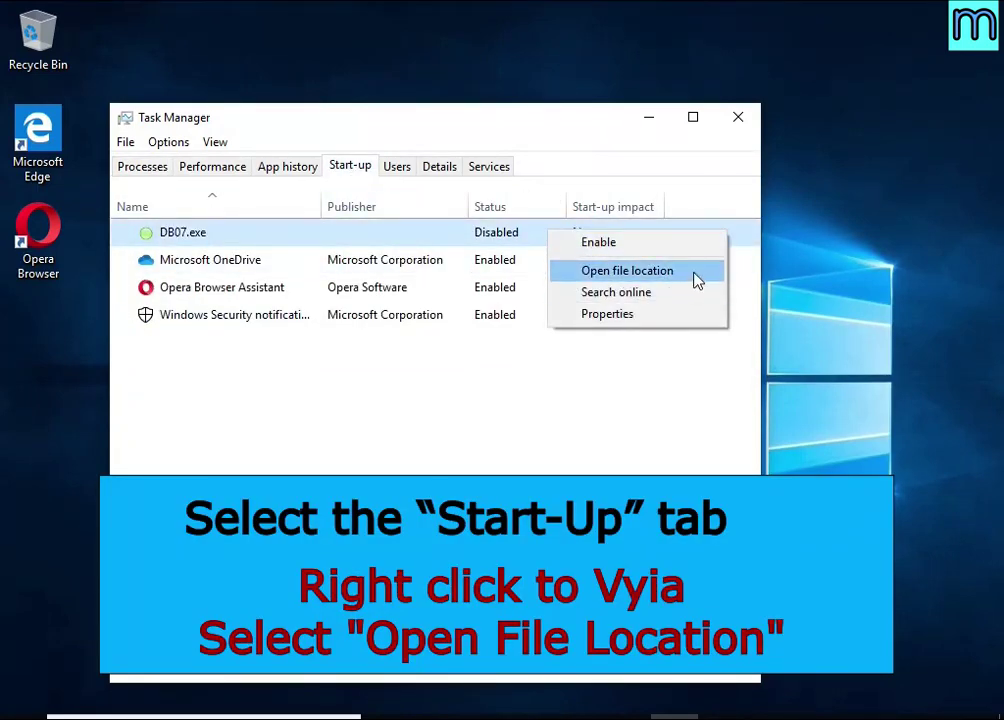
click(627, 271)
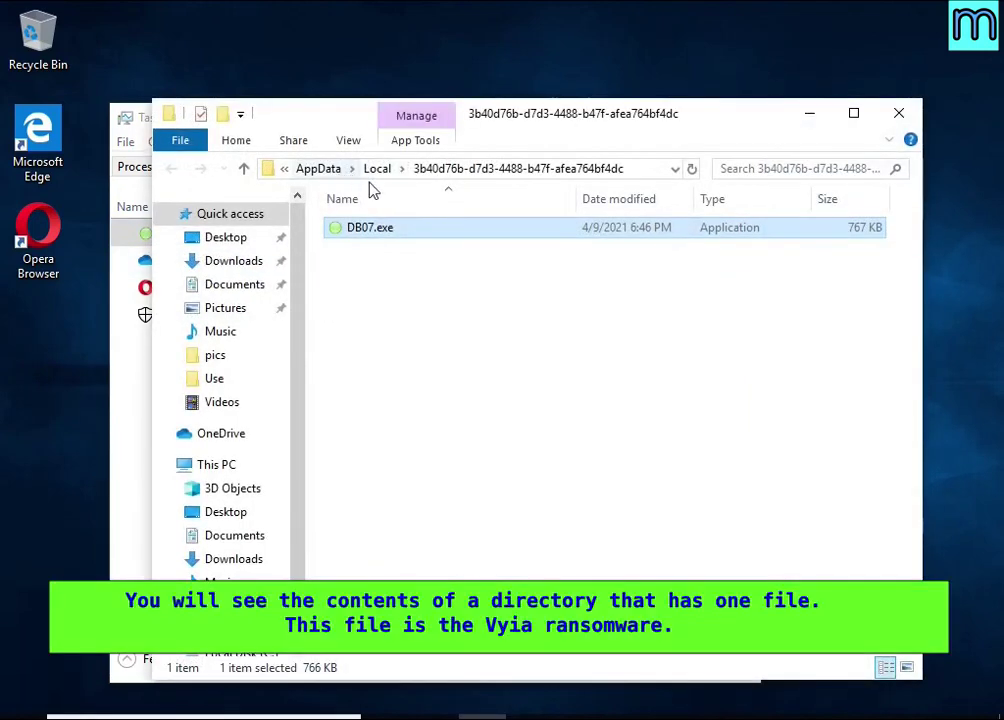
click(128, 418)
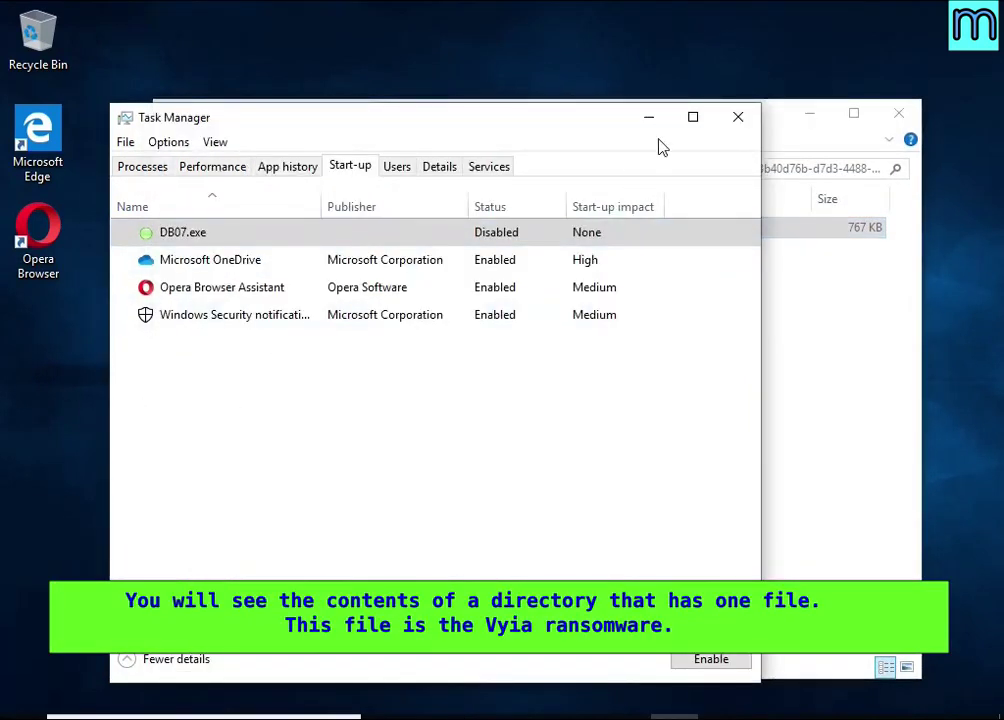
click(737, 118)
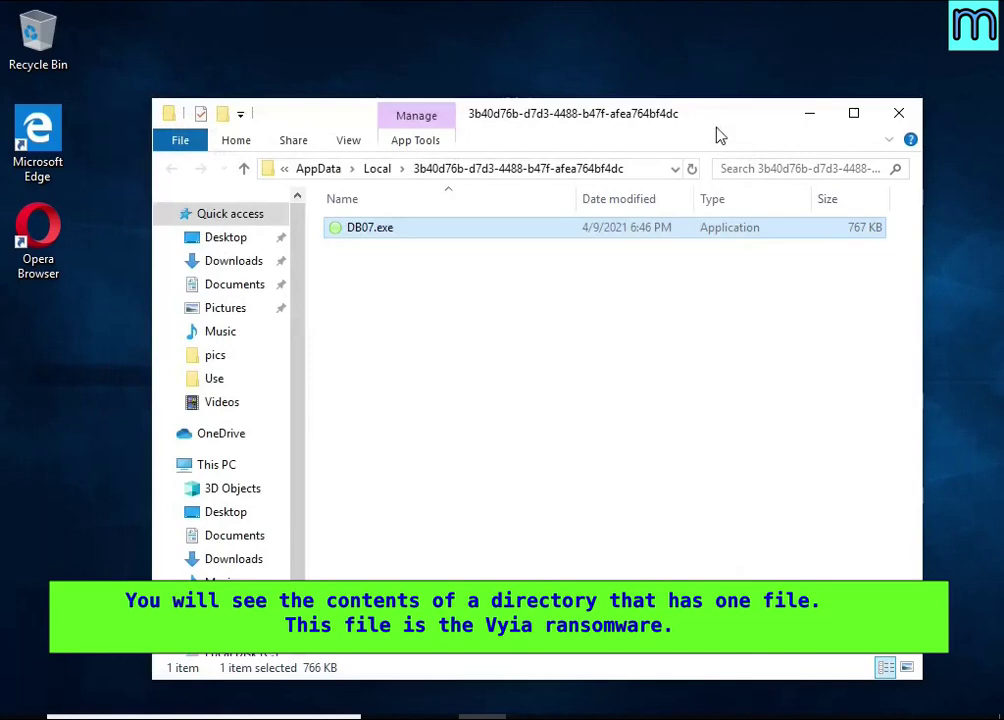
Try to delete DB07.exe from its folder, retry the deletion, and cancel it
right_click(420, 232)
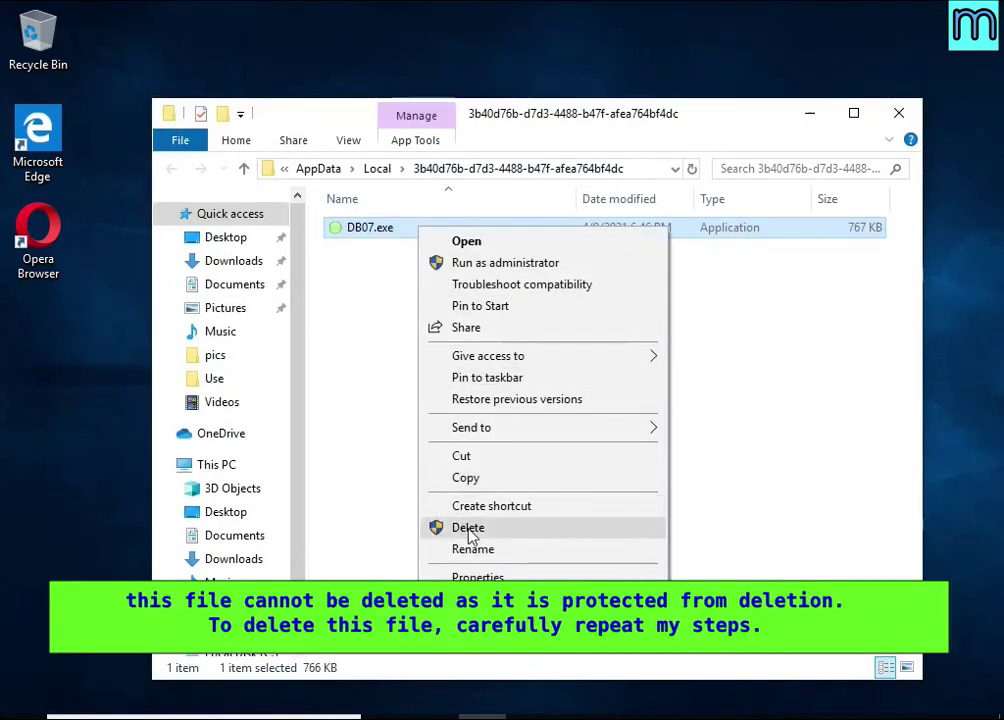
click(468, 529)
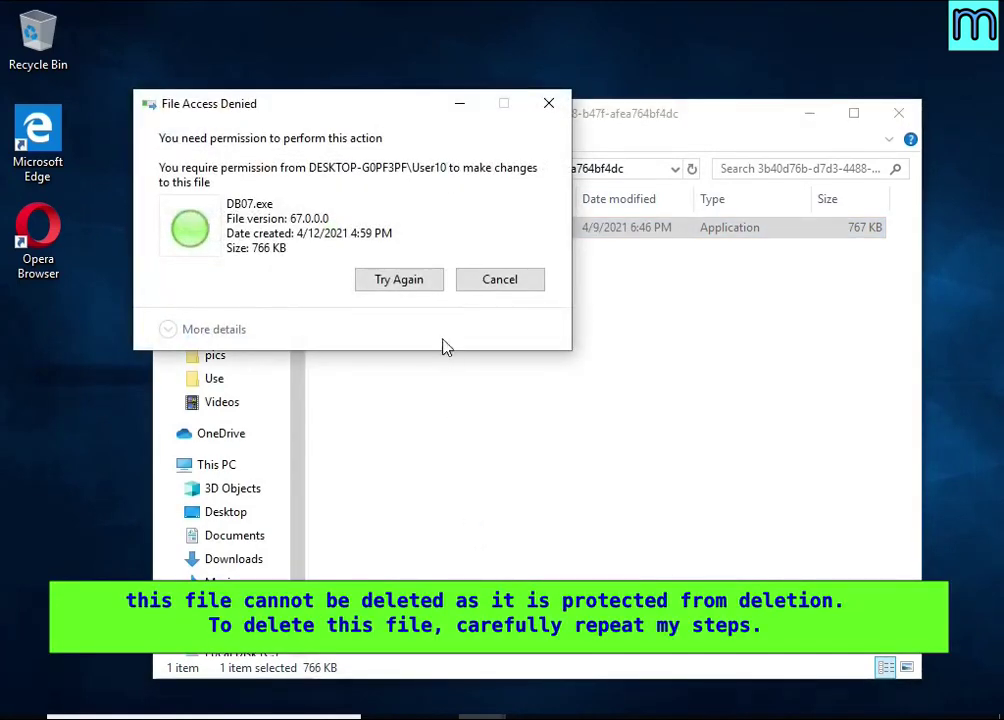
click(420, 285)
click(405, 285)
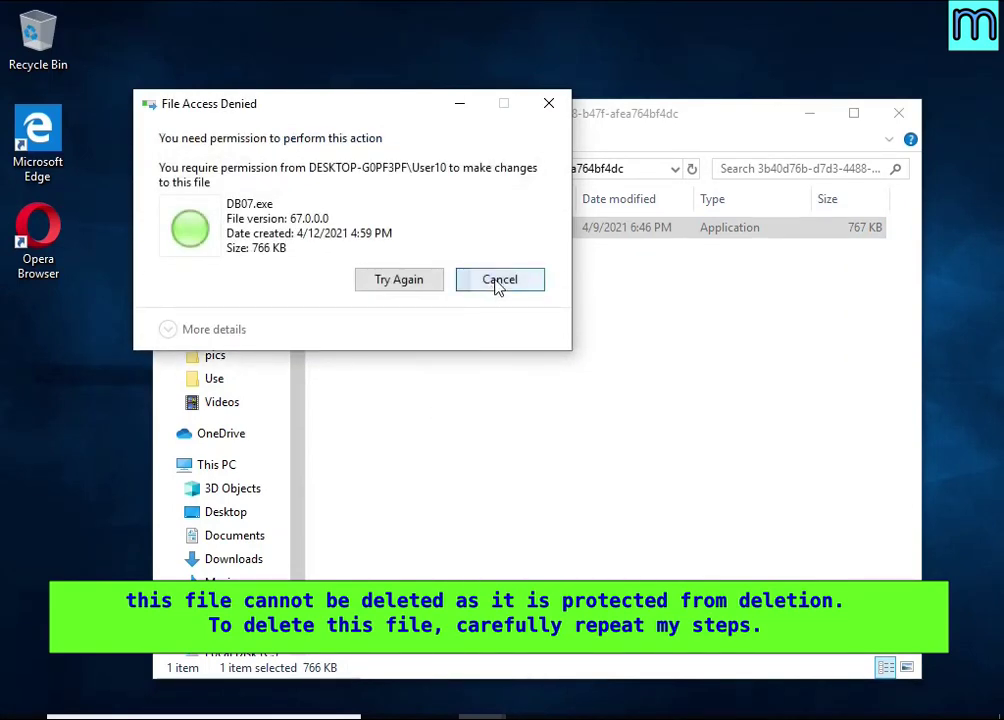
click(499, 281)
Disable permission inheritance for DB07.exe in its advanced security settings, converting the inherited permissions into explicit ones
right_click(414, 241)
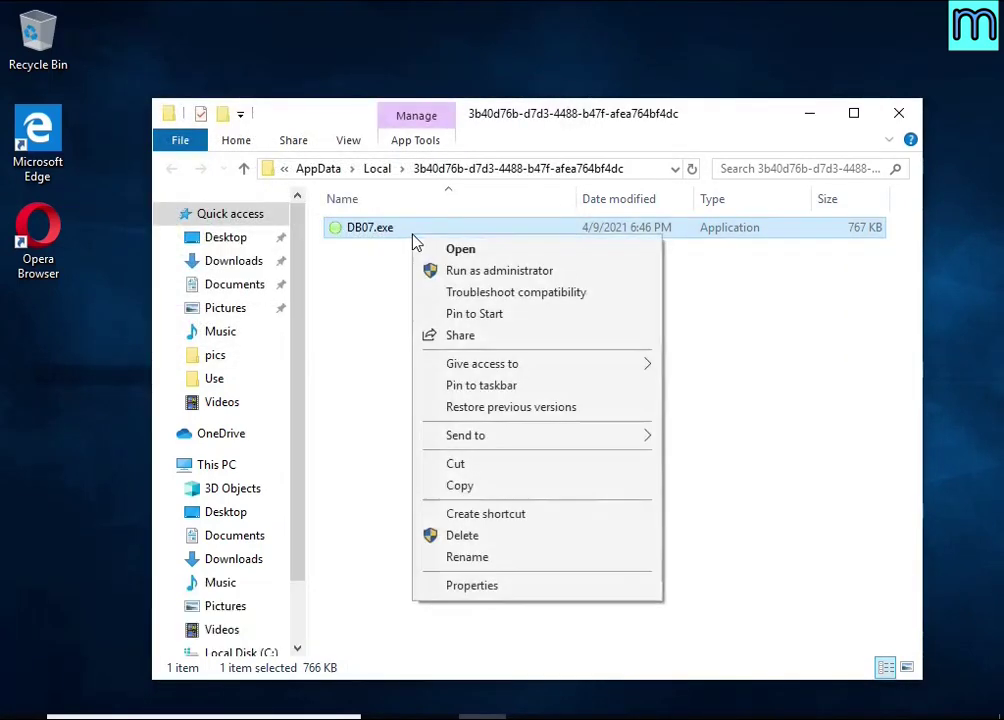
click(563, 594)
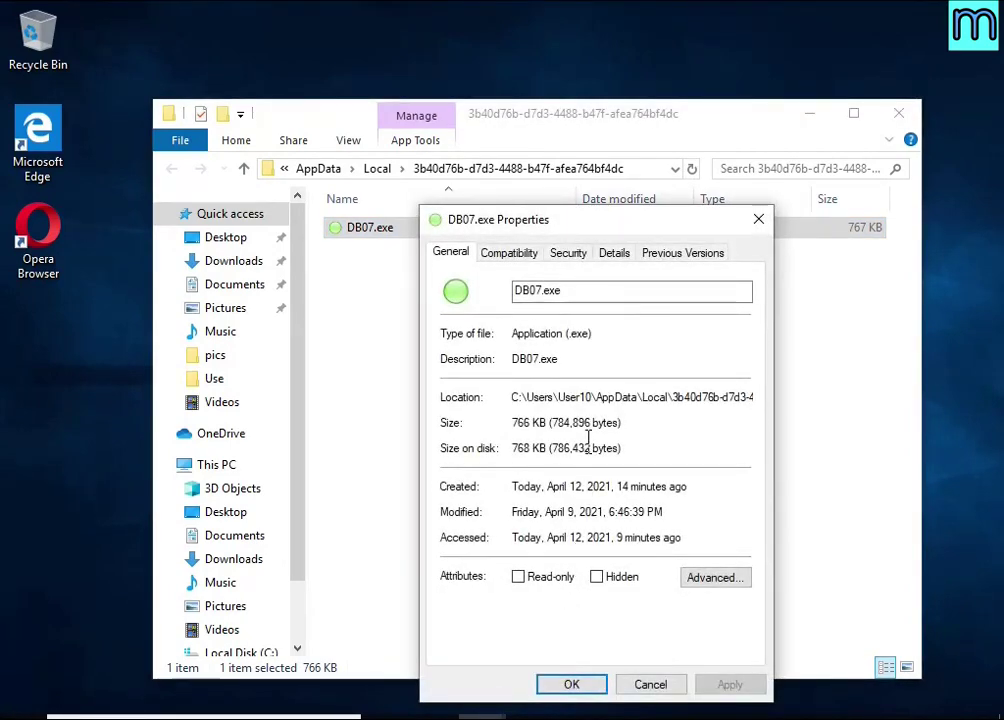
click(567, 254)
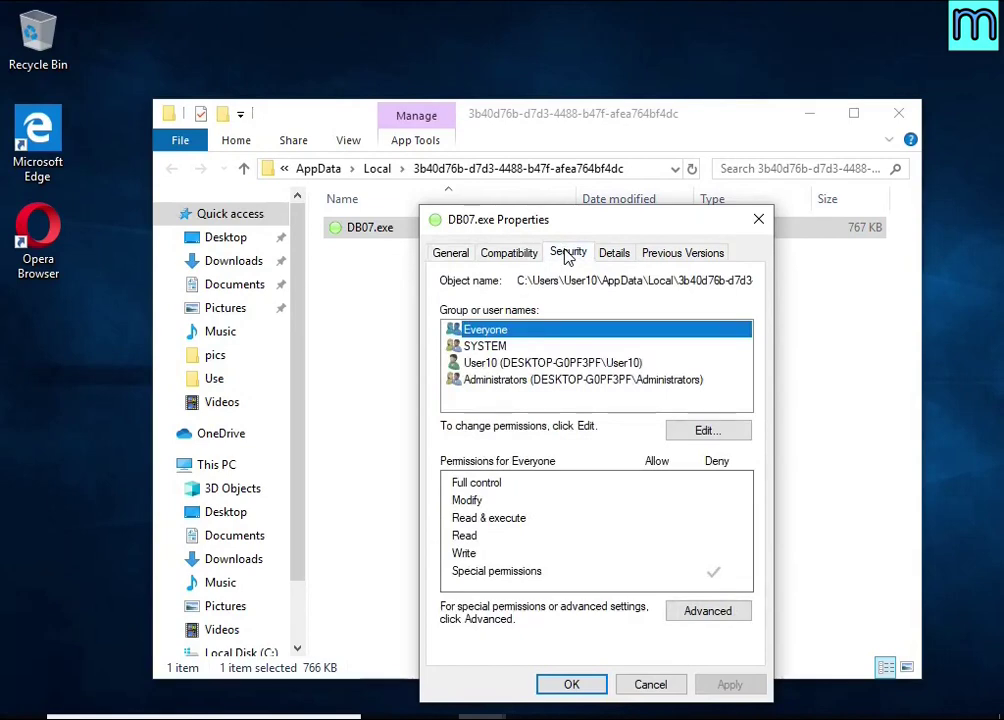
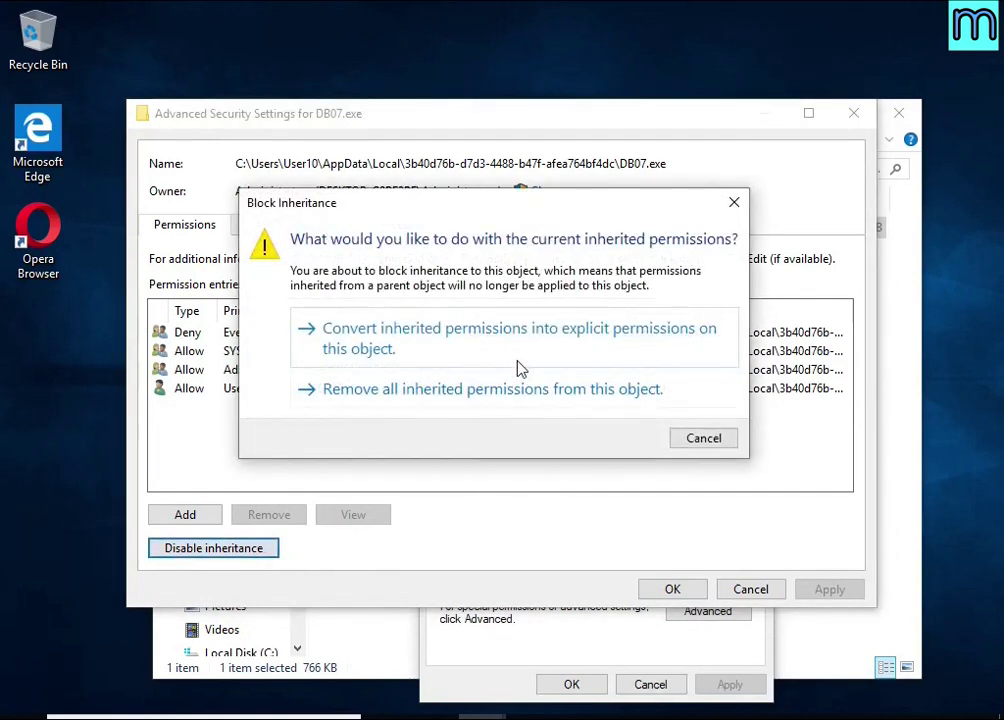
click(520, 359)
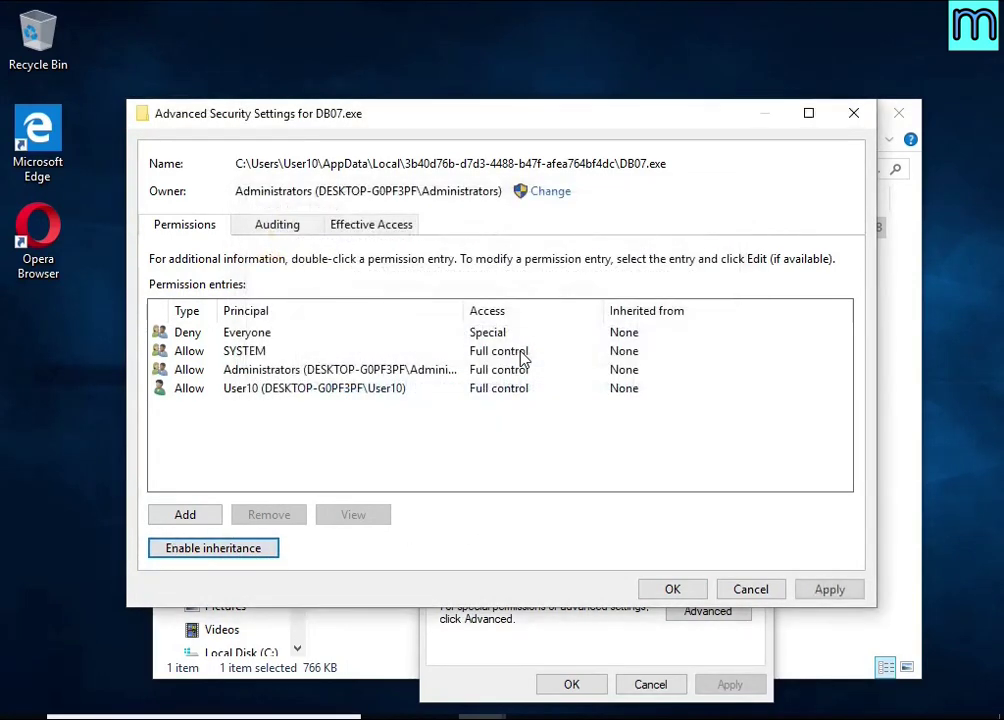
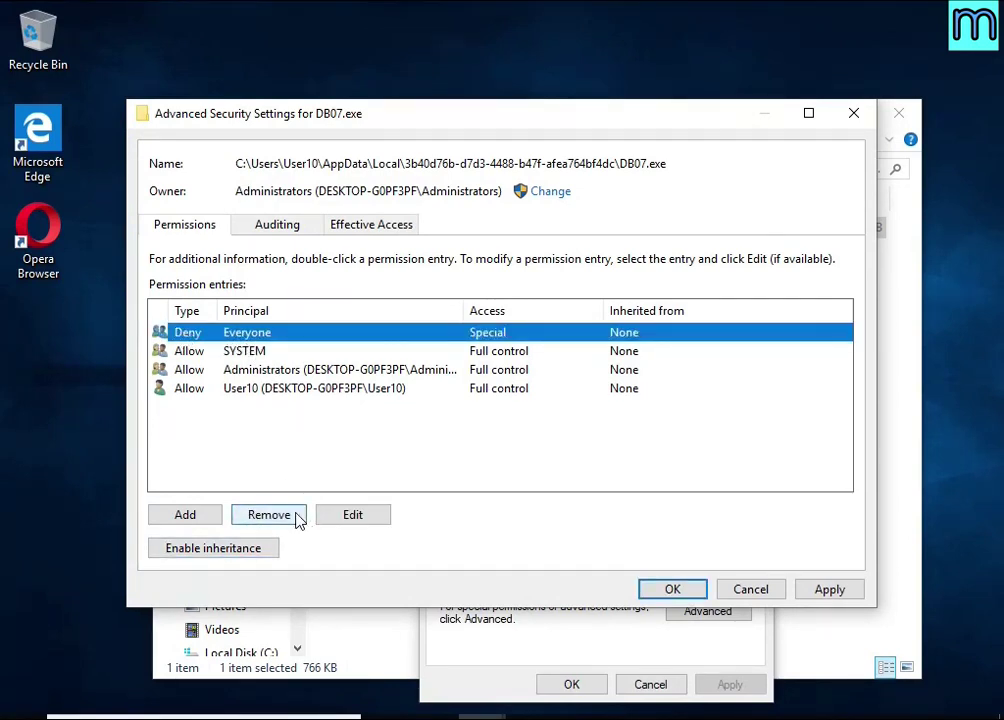
Remove the Deny entry for Everyone from DB07.exe's permissions, then delete the file and close its folder
click(296, 517)
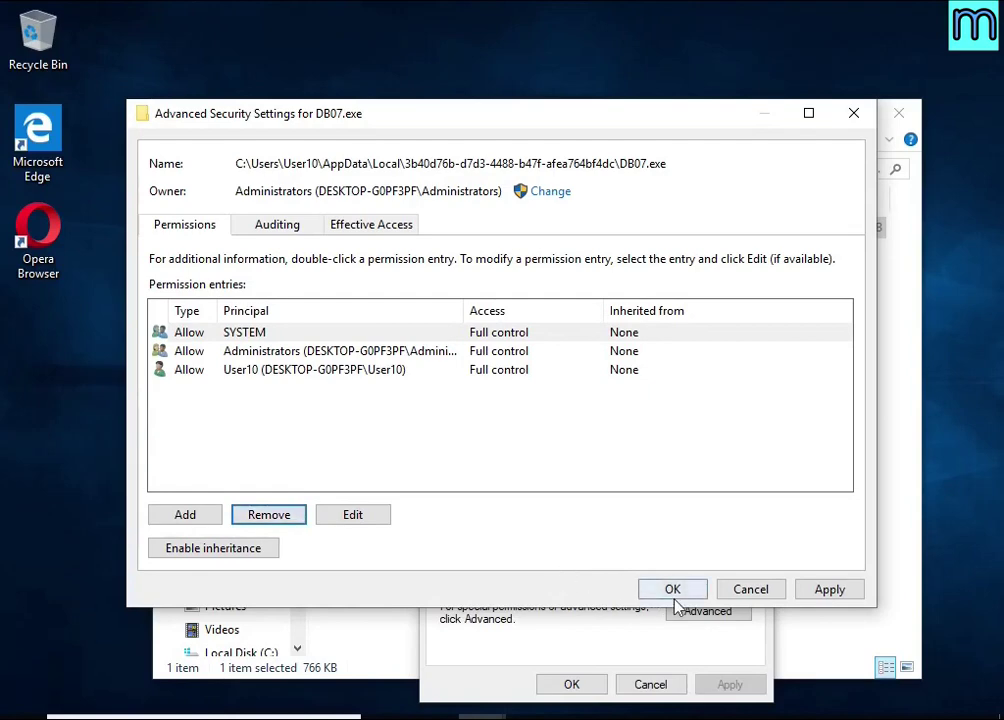
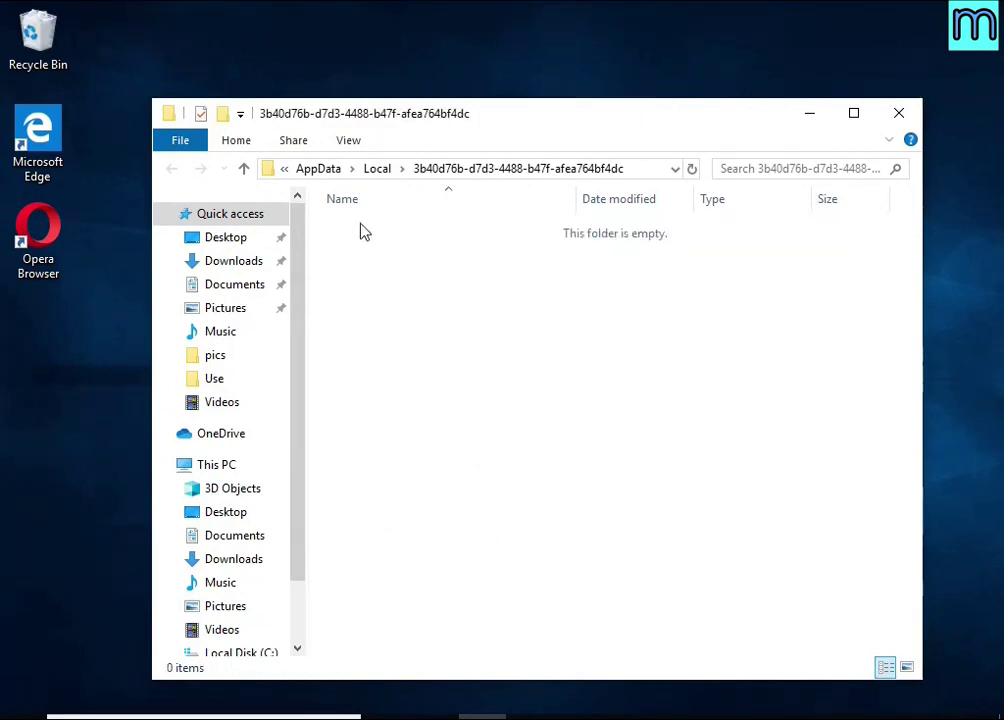
click(900, 117)
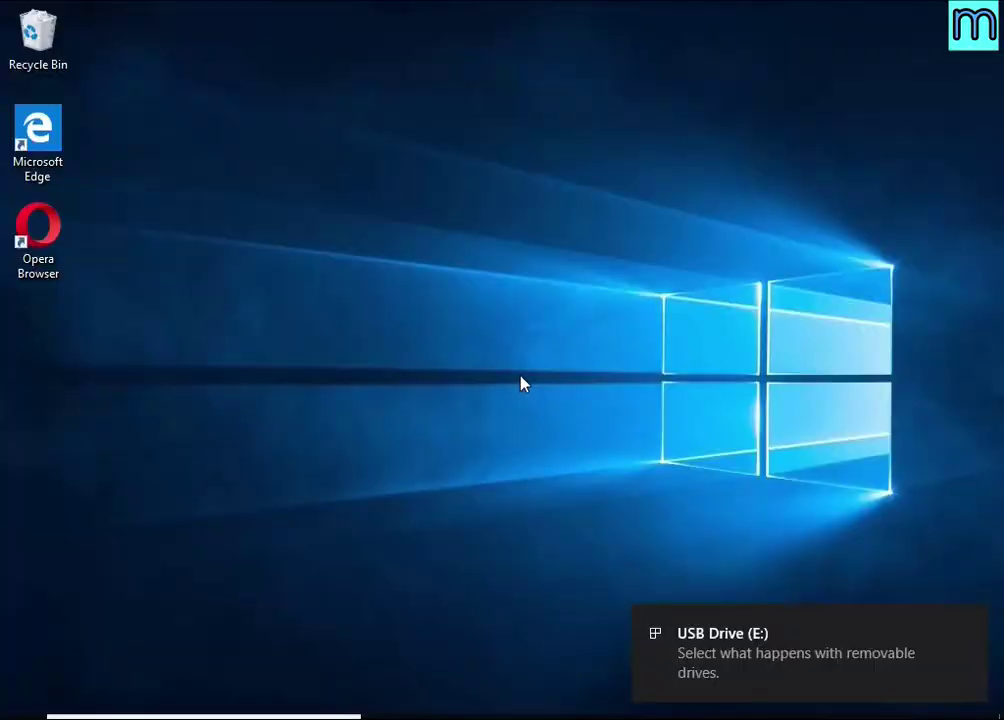
Open the files on USB Drive (E:) and launch decrypt_STOPDjvu.exe, allowing it to make changes to the device
click(745, 660)
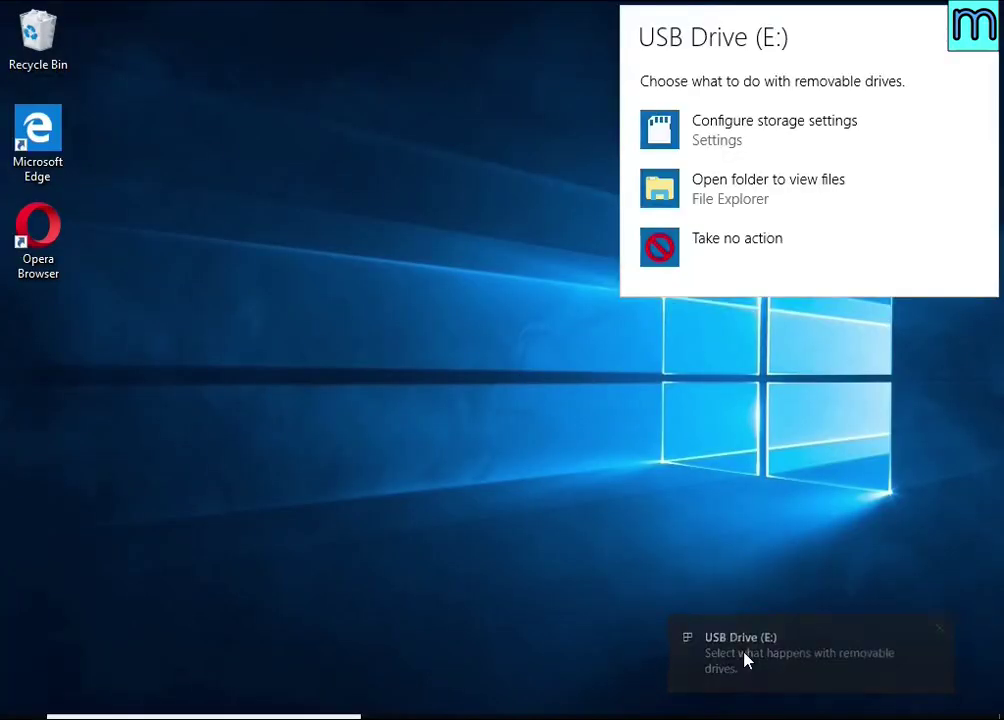
click(751, 193)
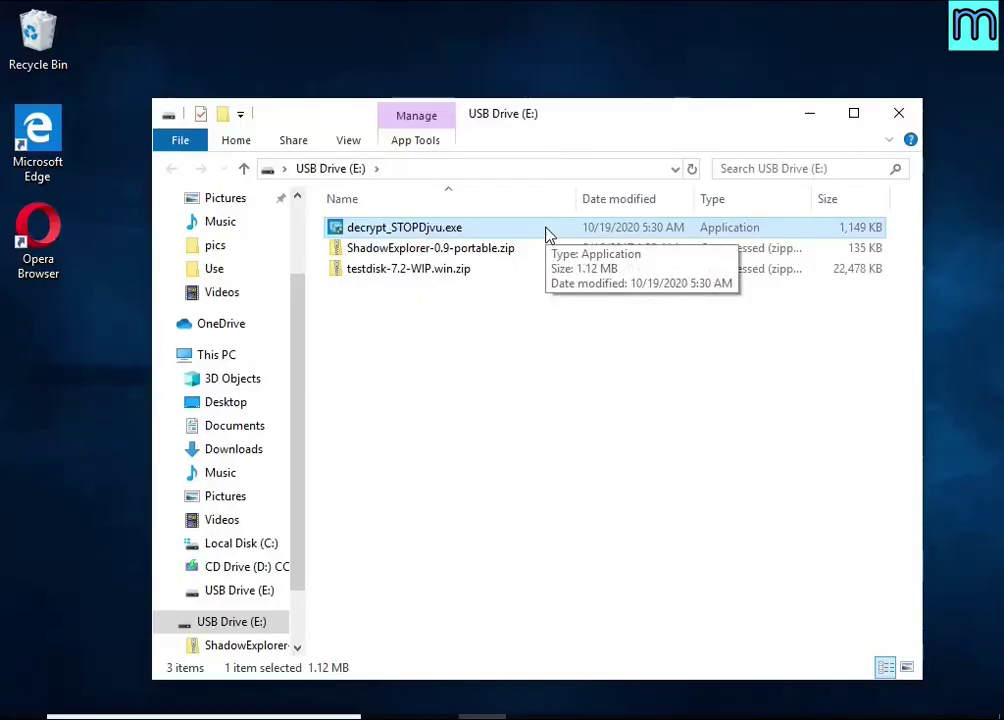
double_click(548, 230)
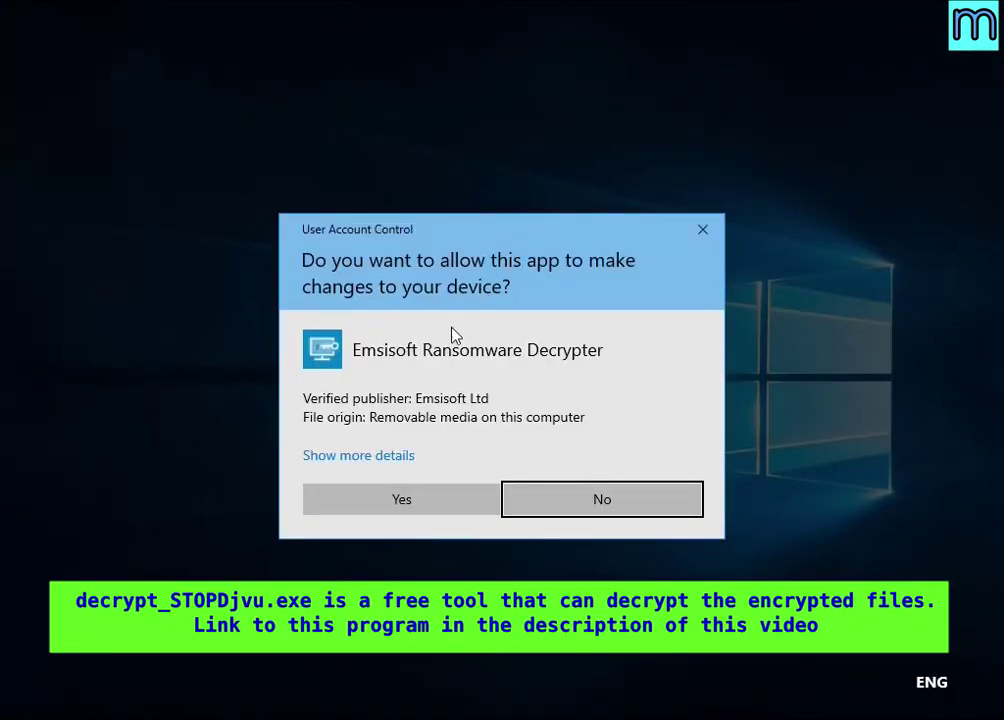
click(405, 499)
Accept the decryptor's licence terms and usage notice, and have it disable the active ransomware component
click(397, 345)
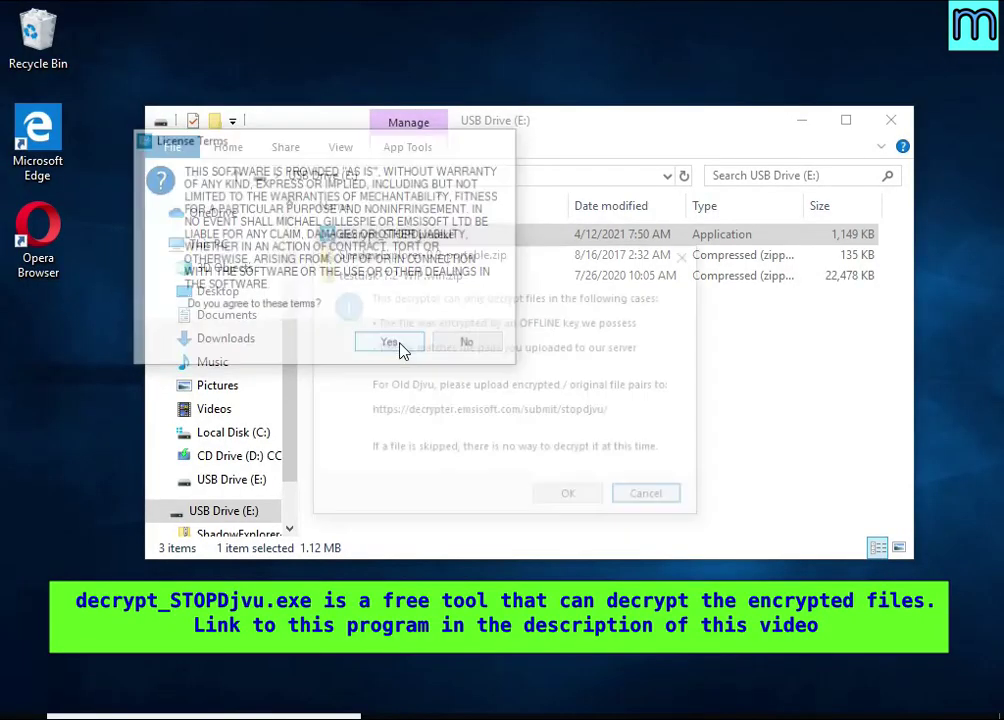
click(562, 491)
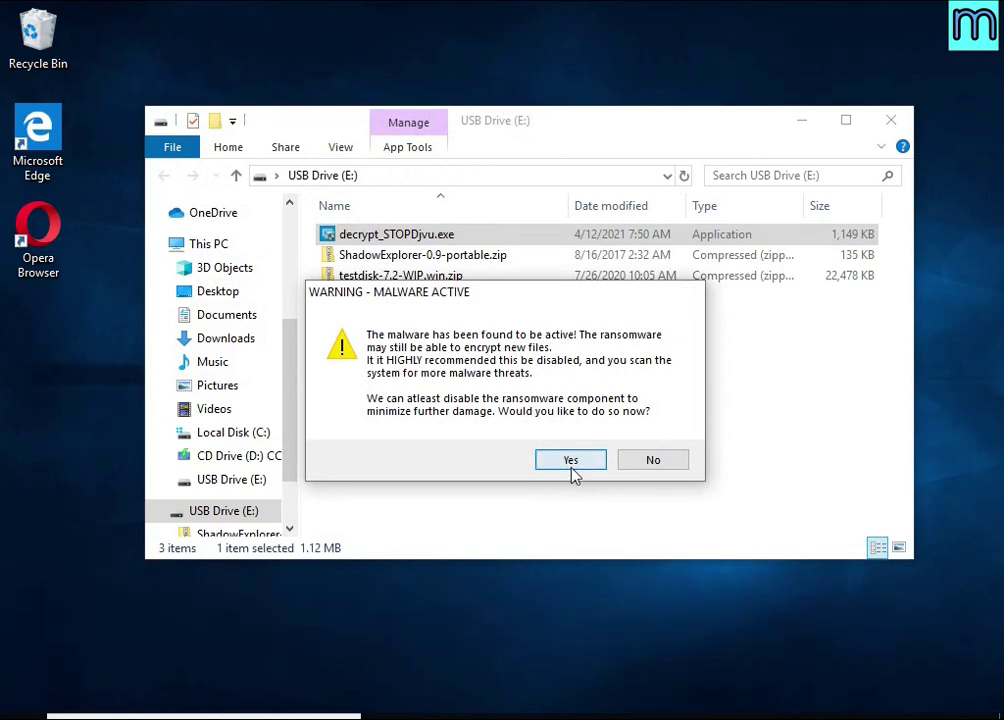
click(571, 463)
click(641, 452)
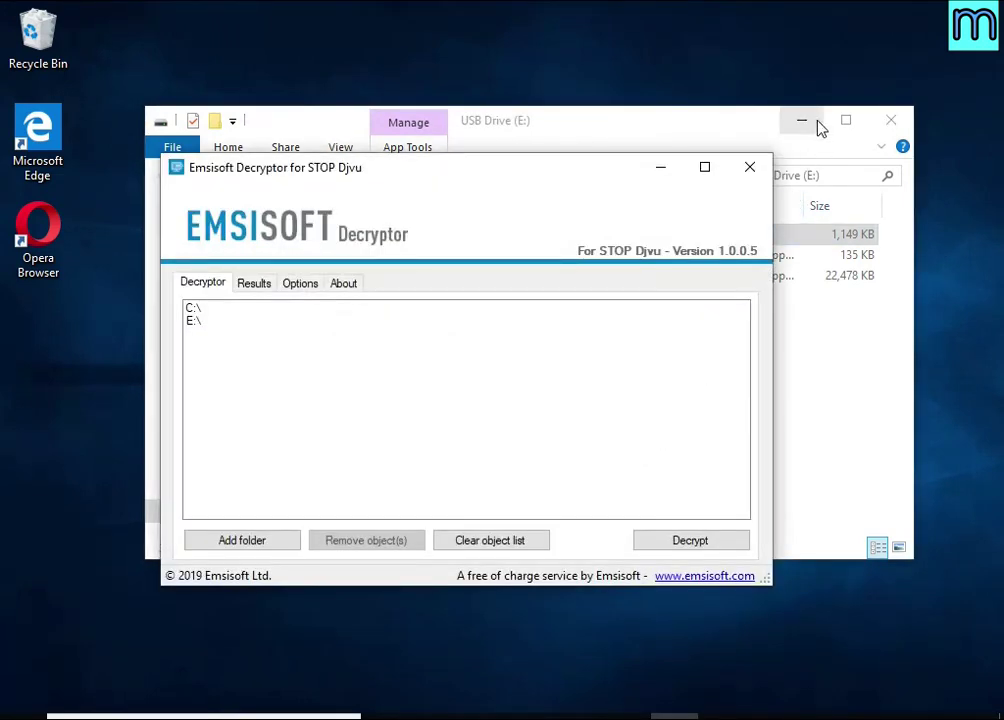
Minimize the USB drive window and remove C:\ and E:\ from the decryptor's list of locations
click(818, 128)
drag(557, 172, 639, 167)
click(349, 307)
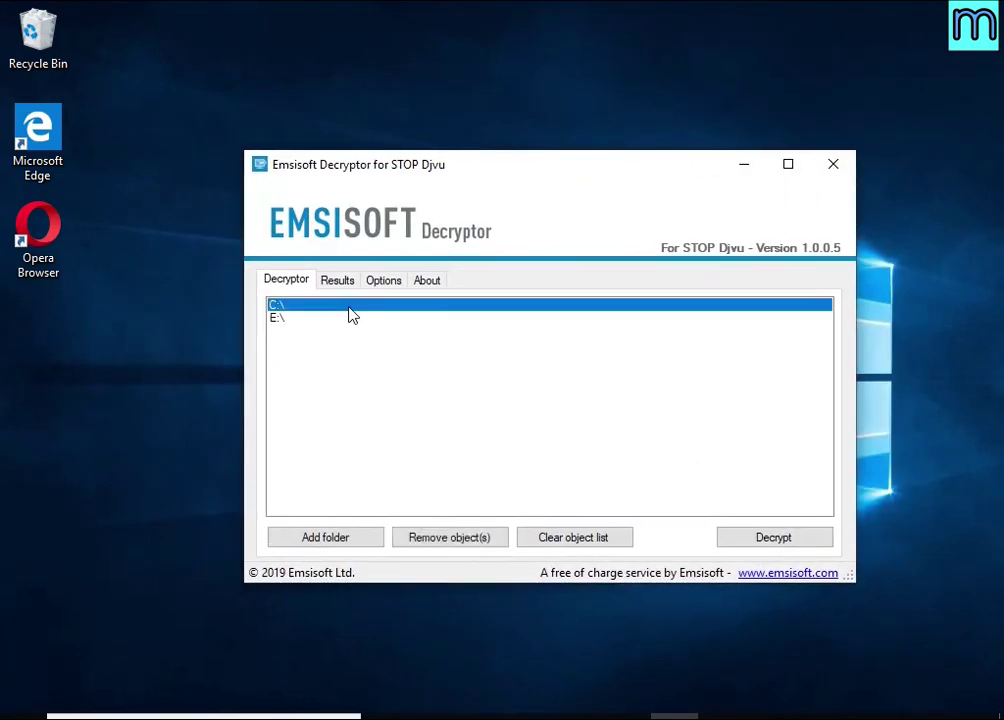
click(448, 538)
click(316, 330)
click(400, 535)
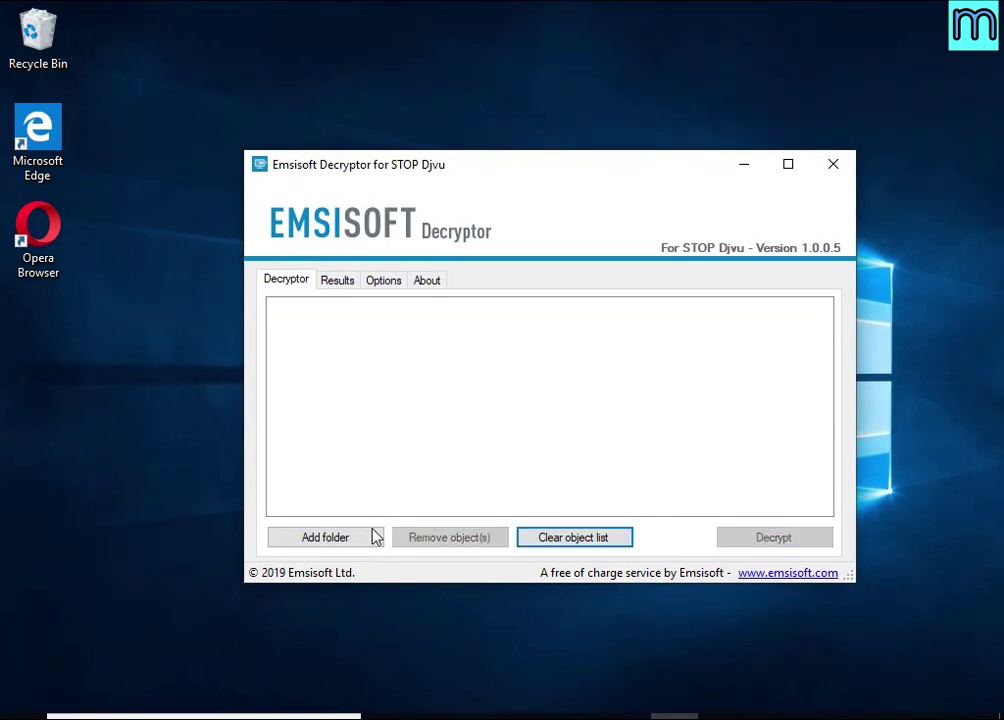
Add the Documents and Pictures folders to the decryptor's list of locations
click(340, 537)
click(524, 489)
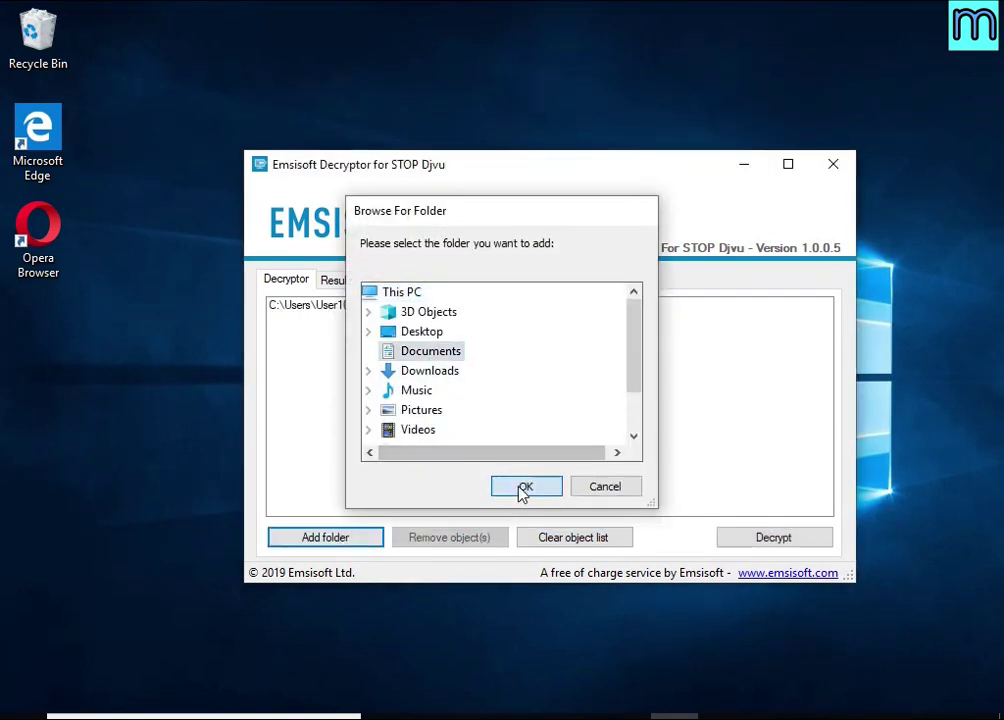
click(372, 540)
click(421, 410)
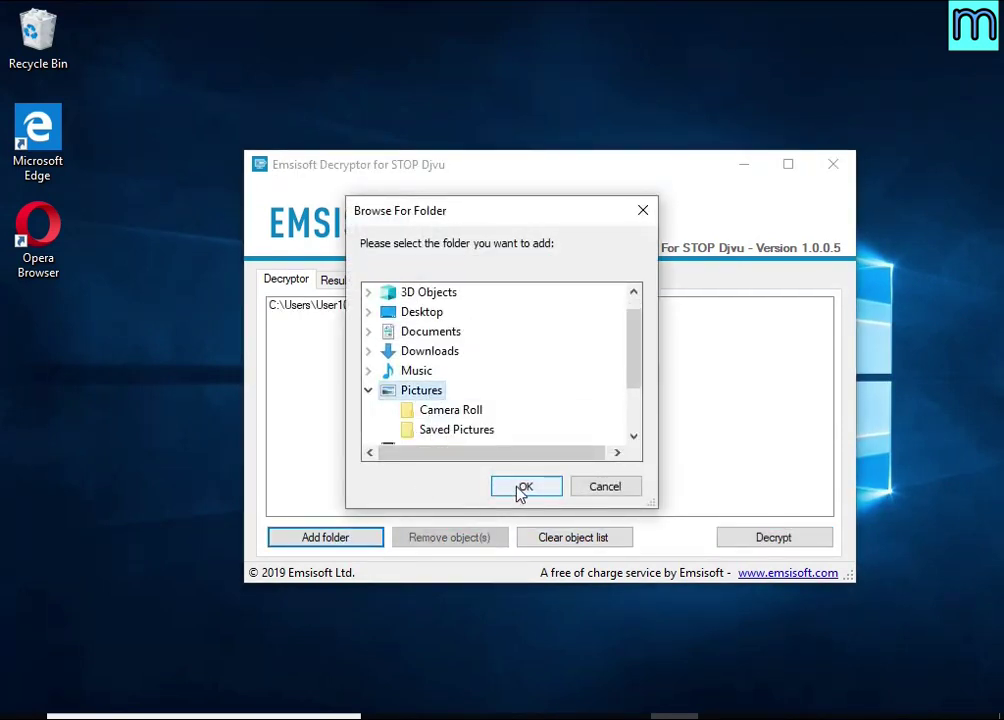
click(522, 486)
click(330, 306)
click(325, 318)
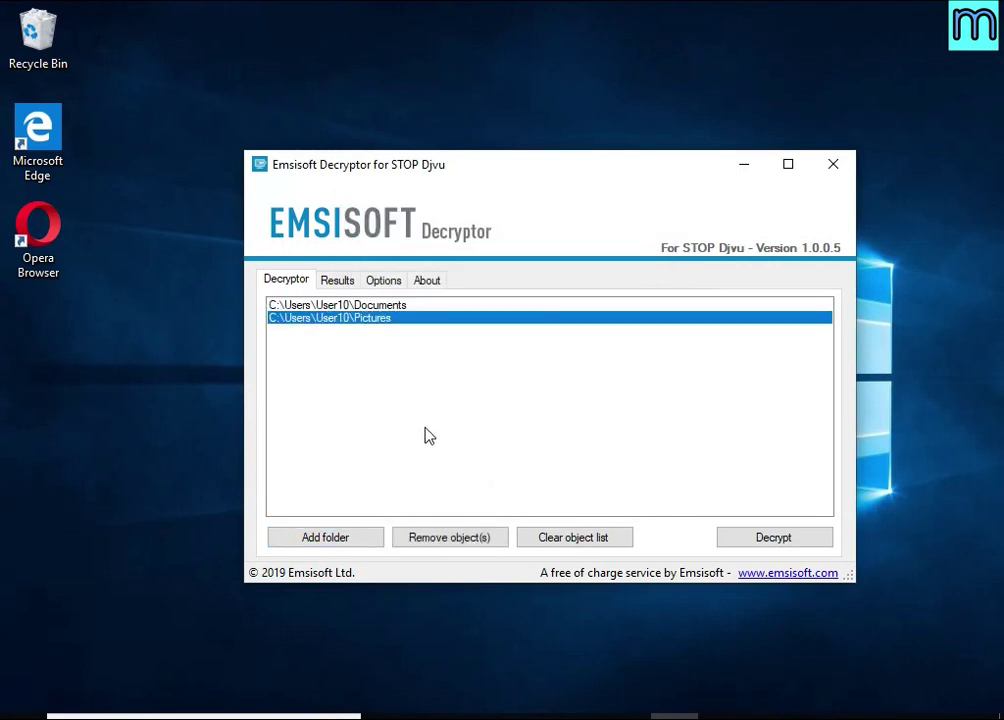
Decrypt the files in the listed folders and review the error and notice for Tulips.jpg.vyia in the results log
click(782, 540)
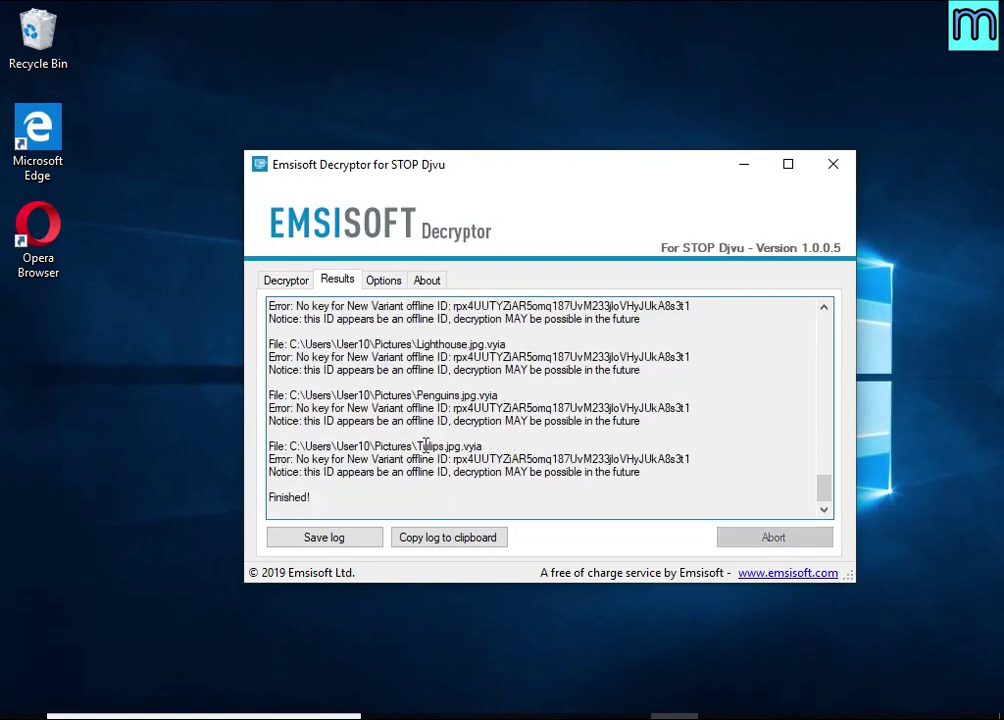
drag(446, 446, 513, 451)
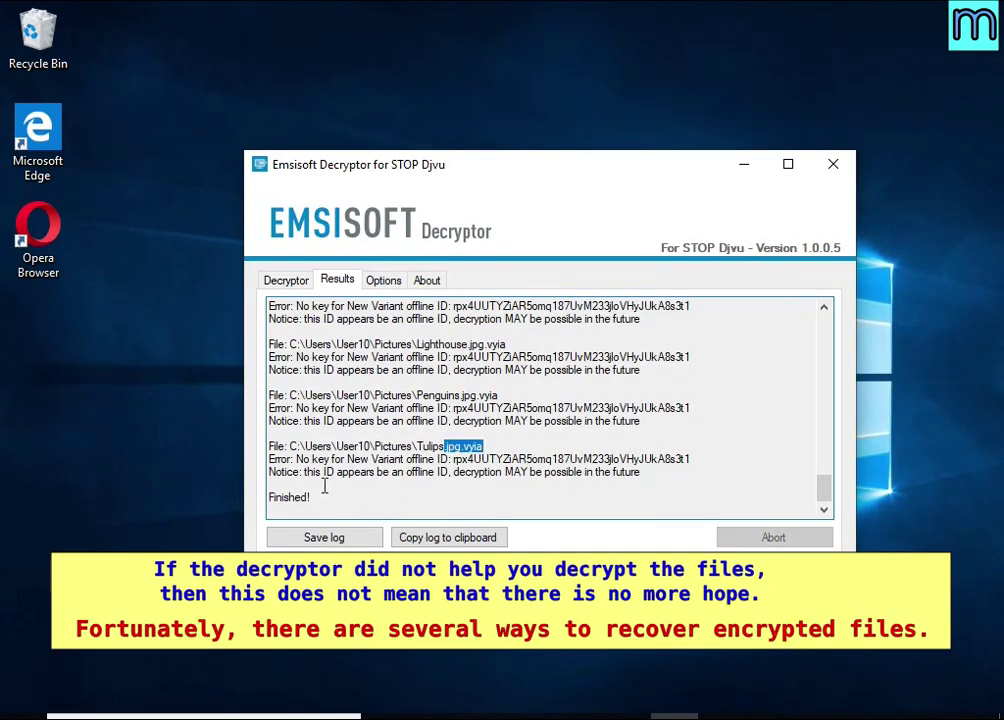
drag(271, 458, 690, 460)
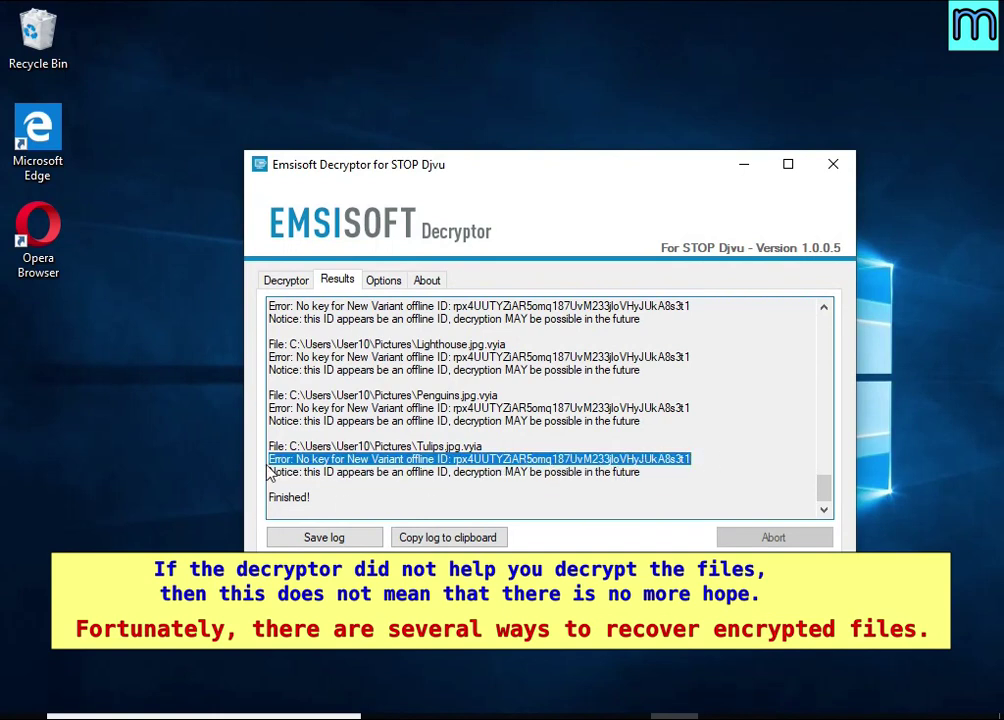
drag(268, 472, 654, 499)
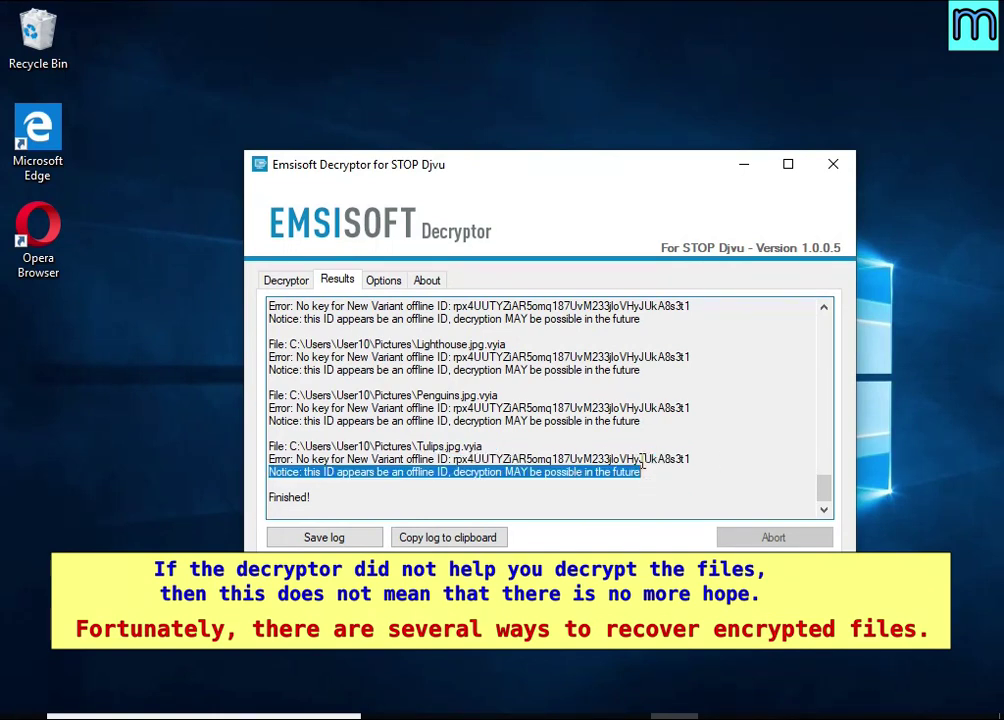
double_click(642, 459)
click(423, 472)
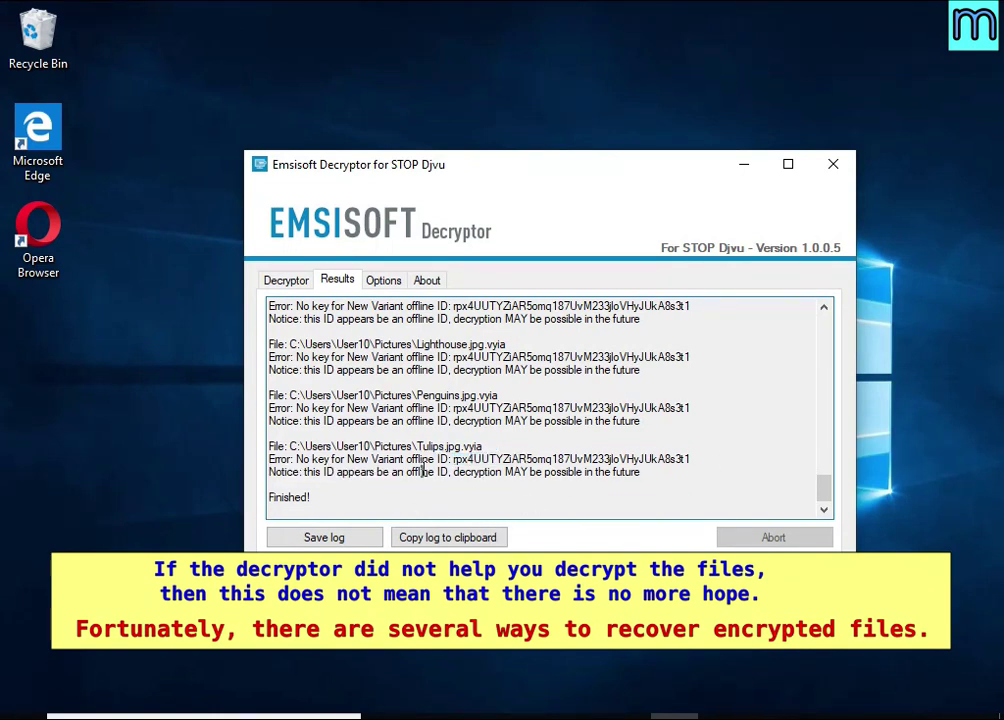
double_click(490, 472)
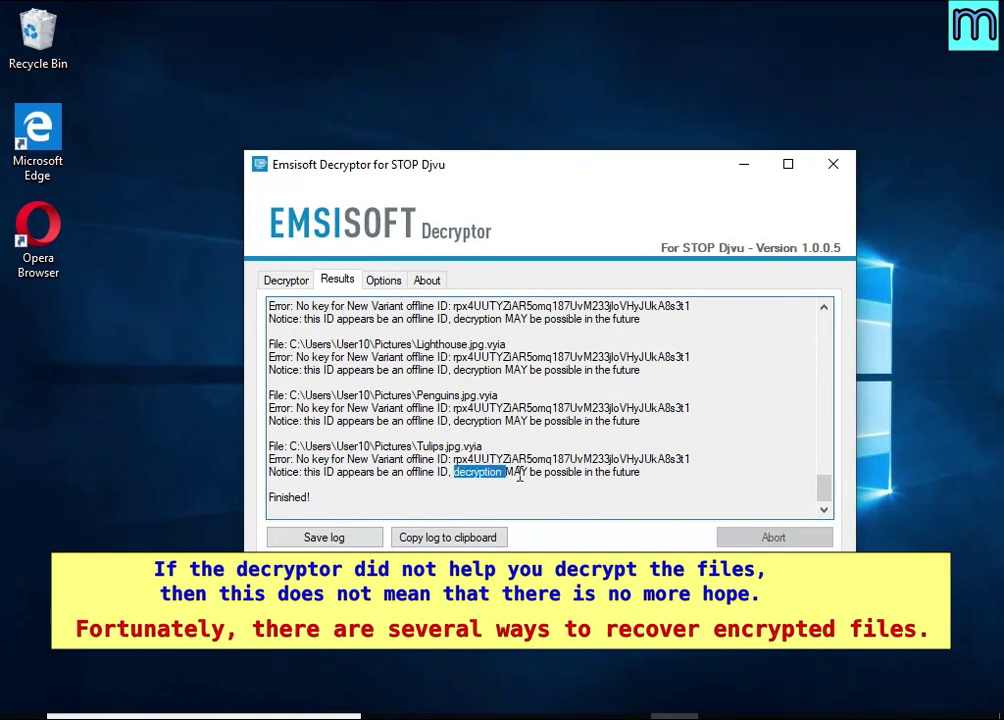
double_click(565, 472)
double_click(626, 476)
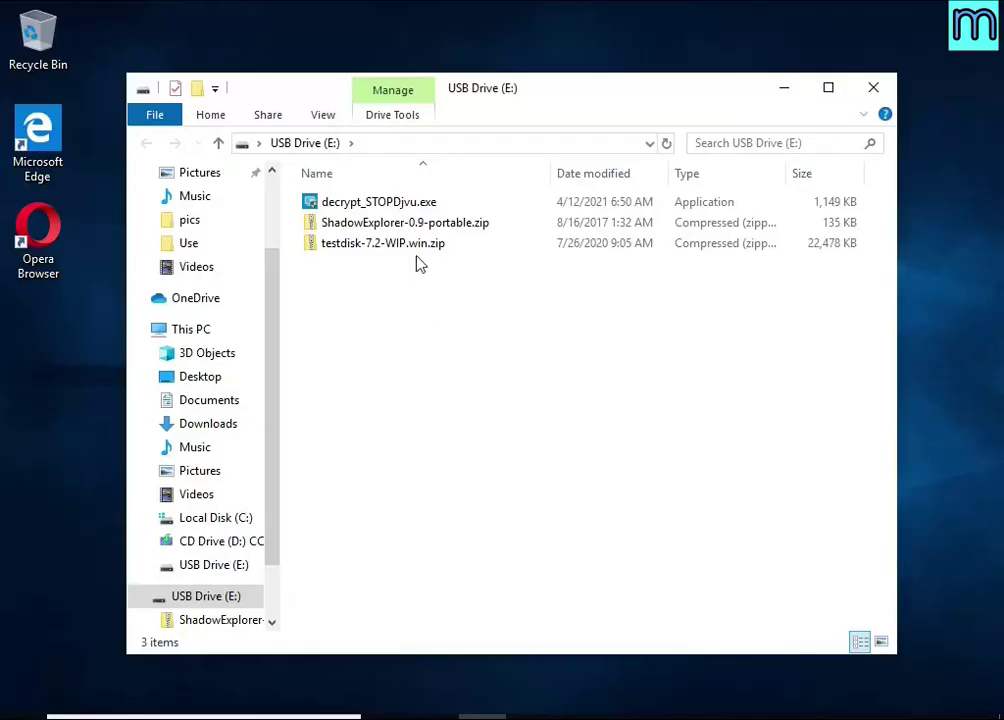
Extract ShadowExplorer-0.9-portable.zip to E:\ShadowExplorer-0.9-portable and close the original USB drive window
click(436, 223)
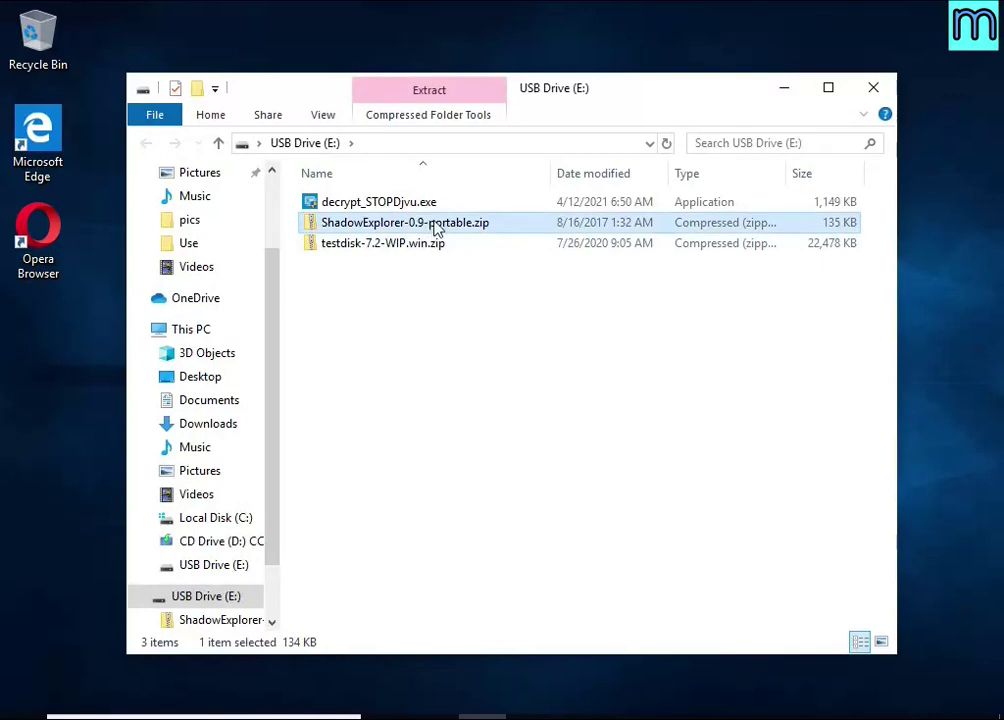
right_click(540, 229)
click(677, 290)
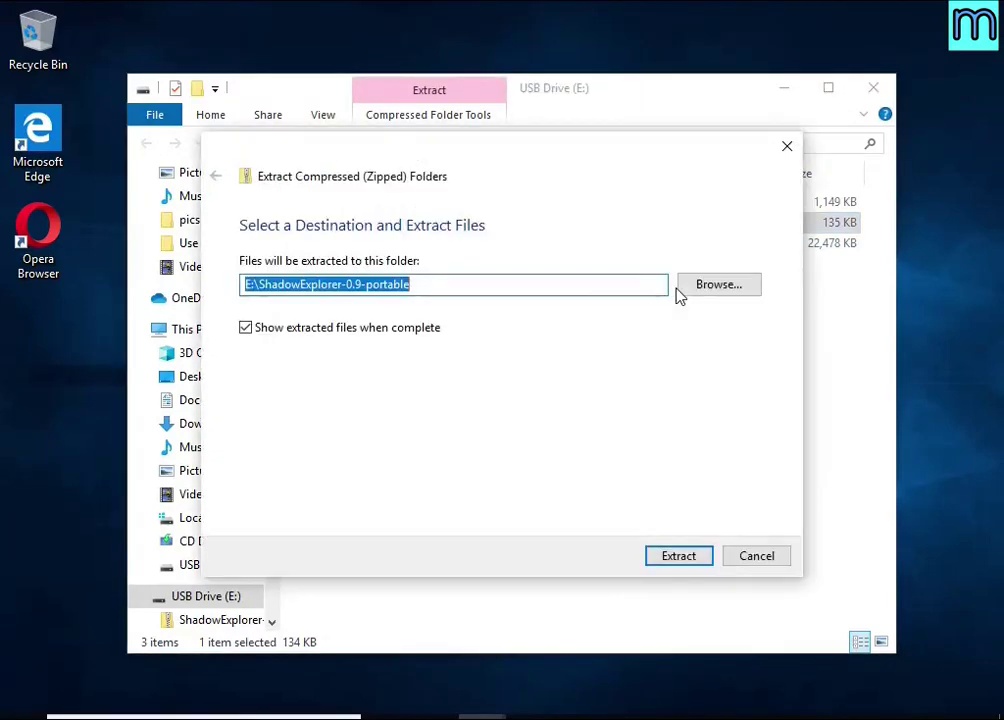
click(692, 556)
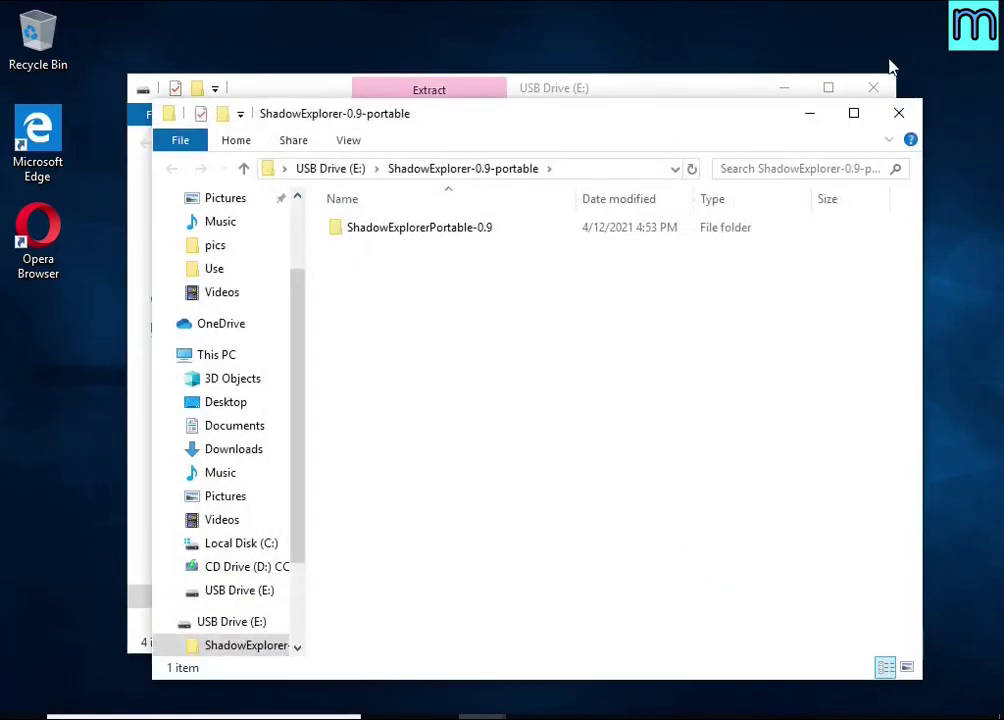
click(875, 87)
Open the ShadowExplorerPortable-0.9 folder and launch ShadowExplorerPortable.exe, allowing it to make changes to the device
double_click(530, 244)
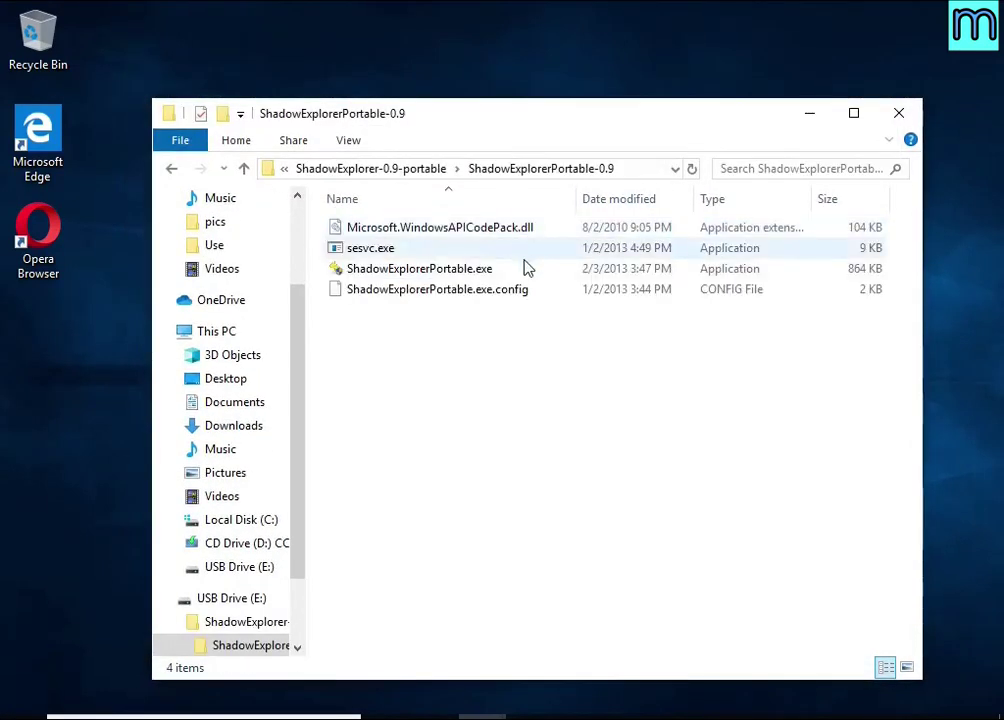
click(530, 272)
double_click(541, 270)
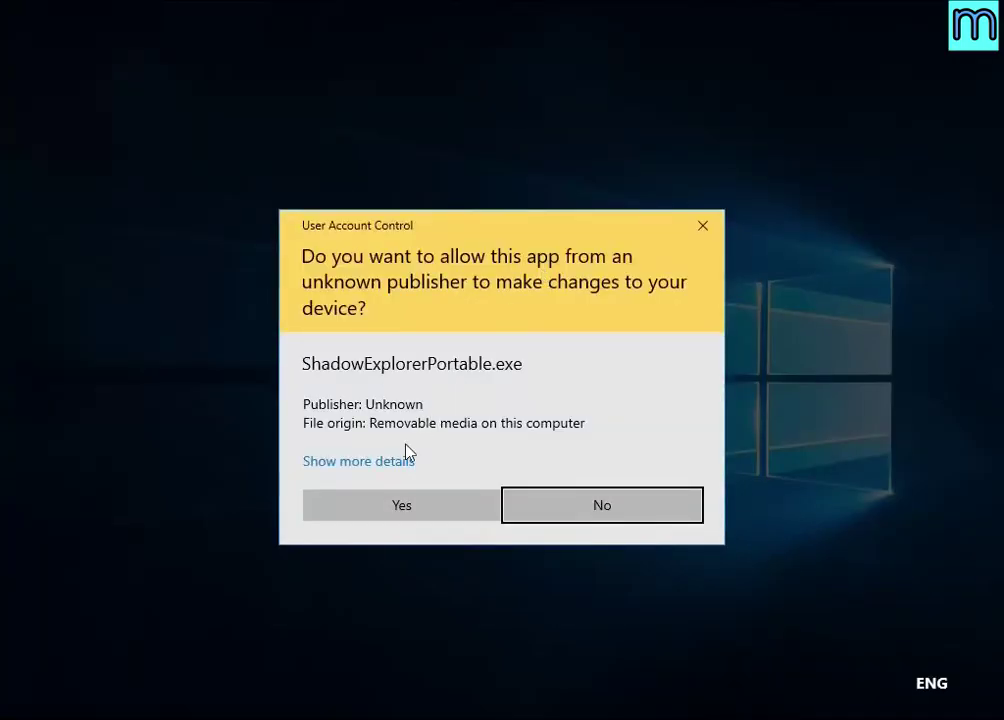
click(386, 515)
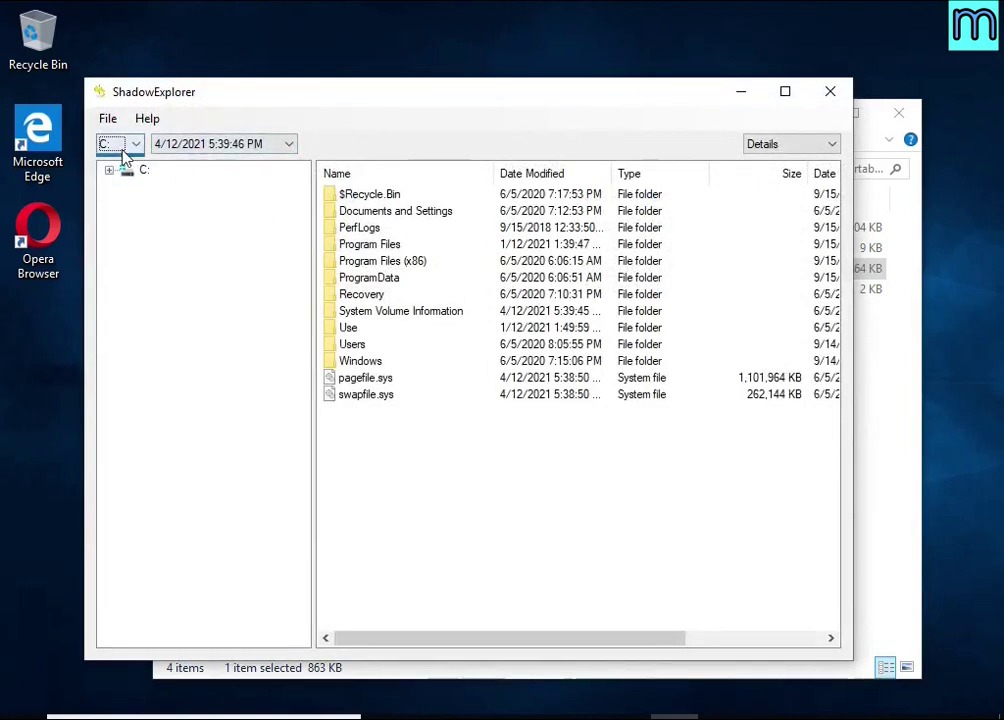
Select the 4/12/2021 5:40:04 PM shadow copy of C: and open the Documents folder of User10 in it
click(200, 146)
click(207, 177)
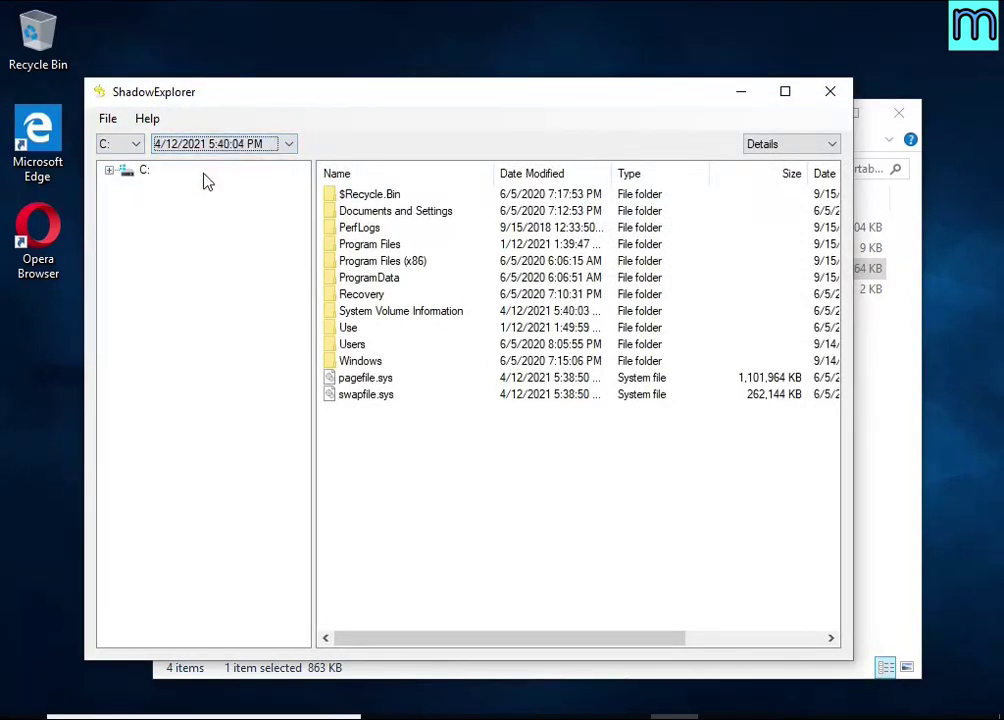
double_click(362, 346)
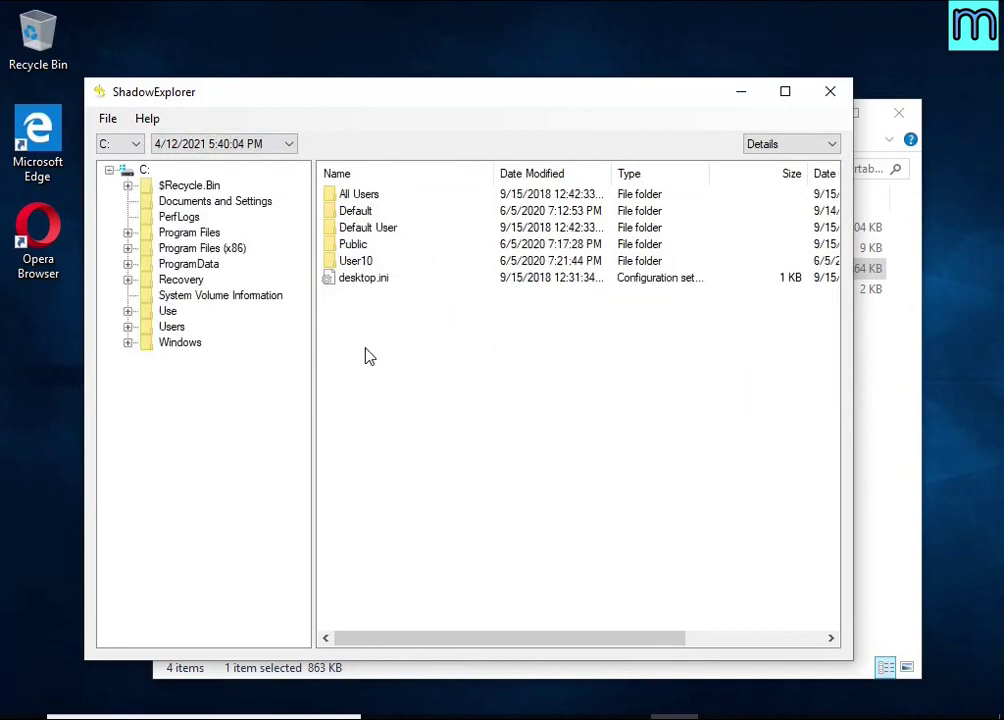
double_click(338, 262)
double_click(365, 294)
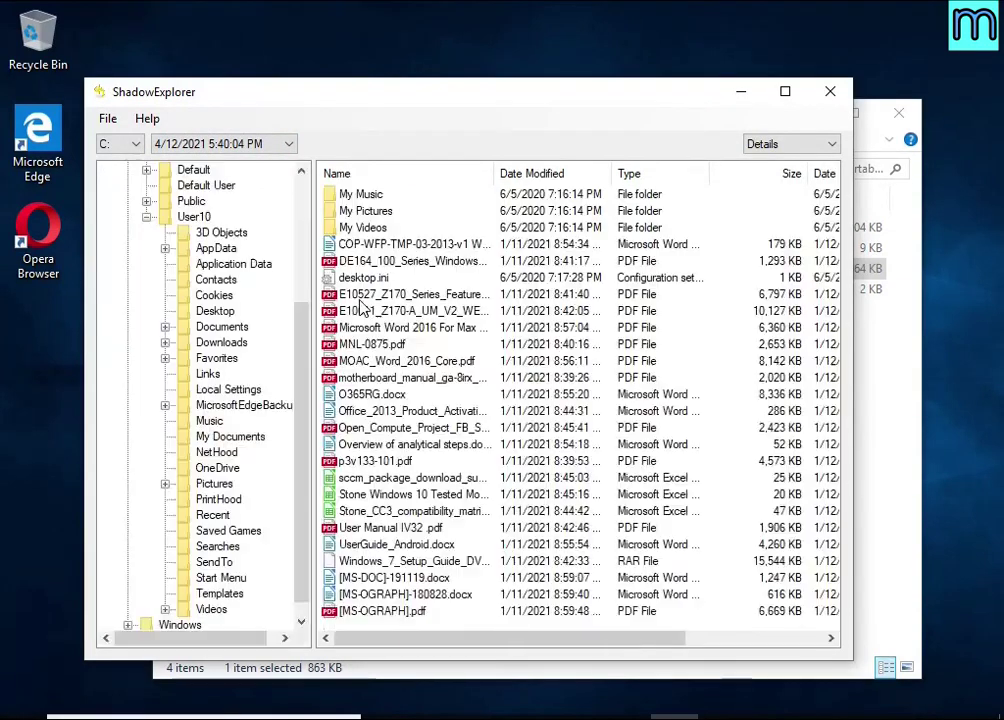
Export the "Microsoft Word 2016 For Max" PDF from the shadow copy to USB Drive (E:)
click(363, 296)
click(375, 378)
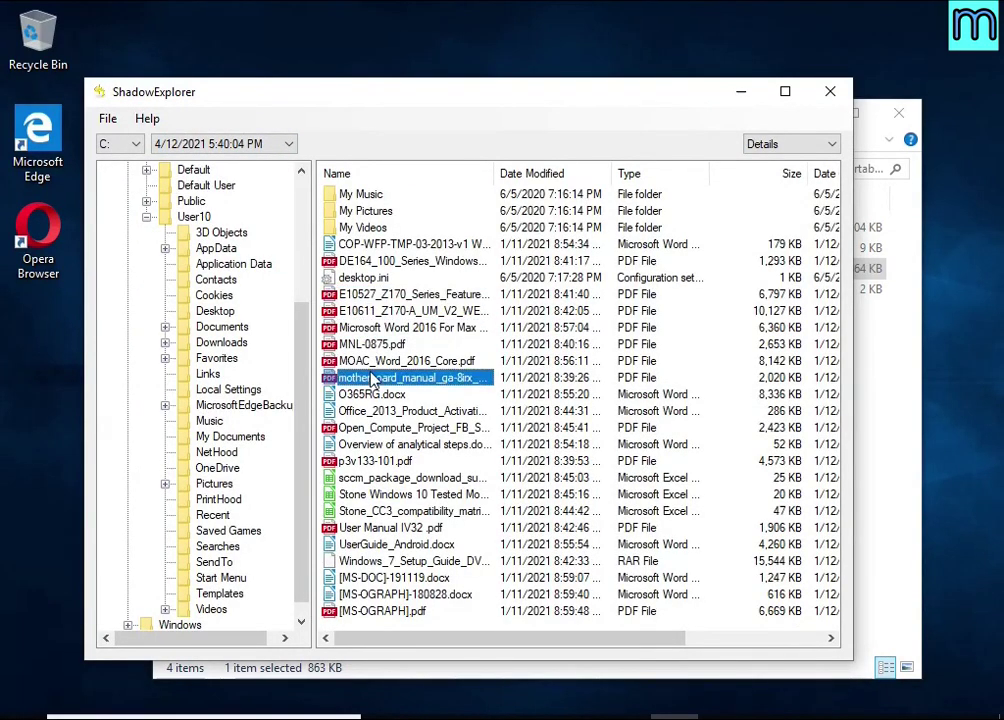
click(375, 398)
click(367, 345)
click(365, 329)
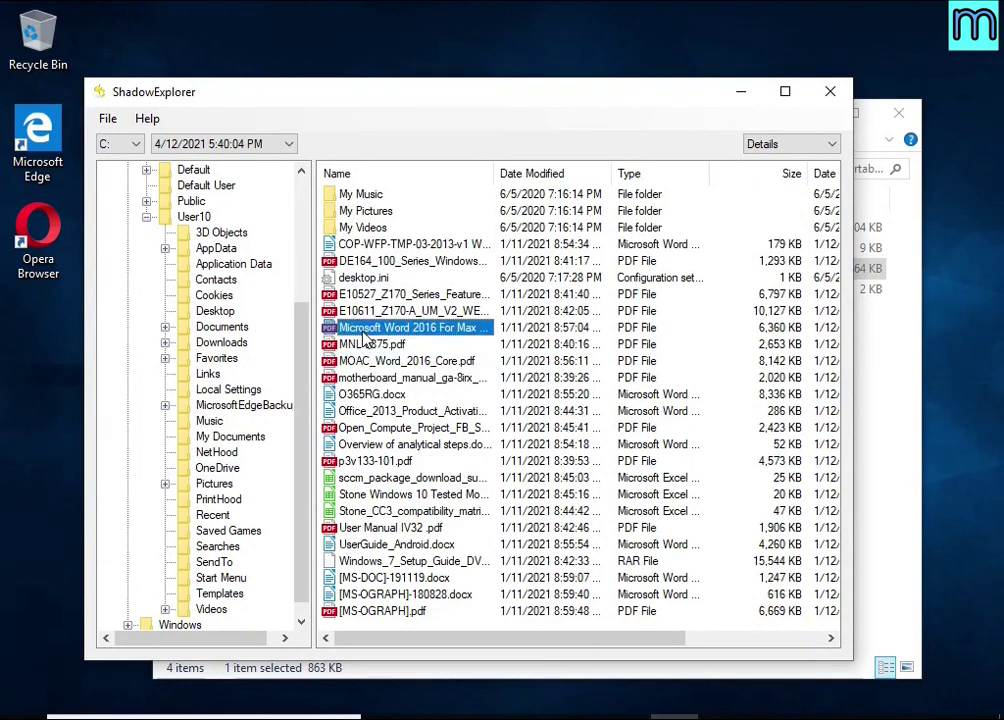
right_click(355, 327)
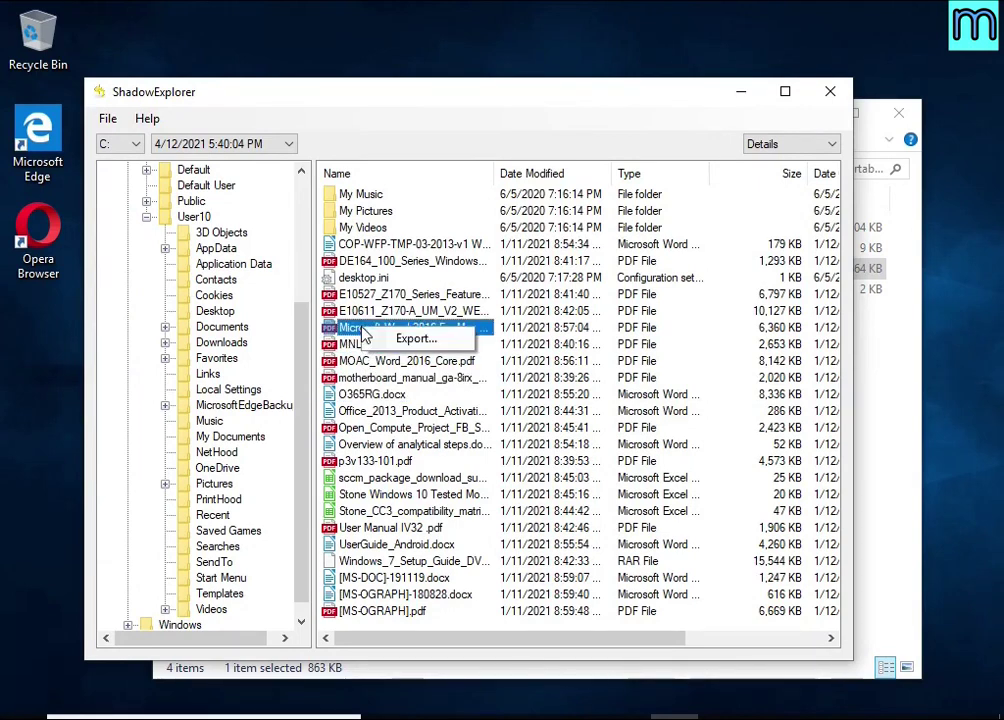
click(437, 340)
click(430, 391)
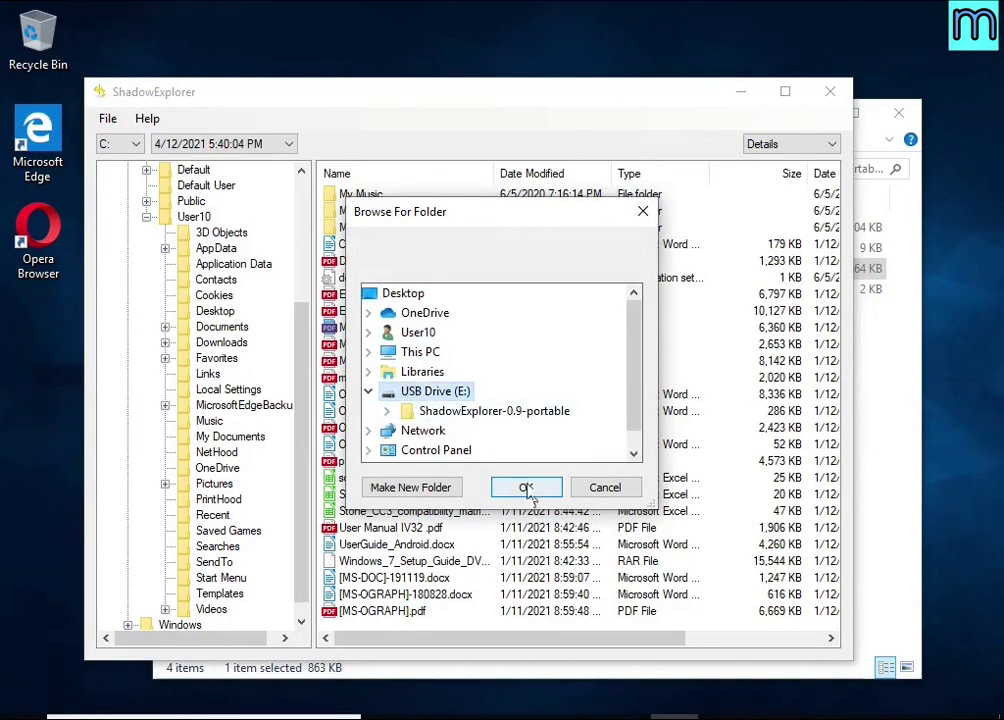
click(526, 486)
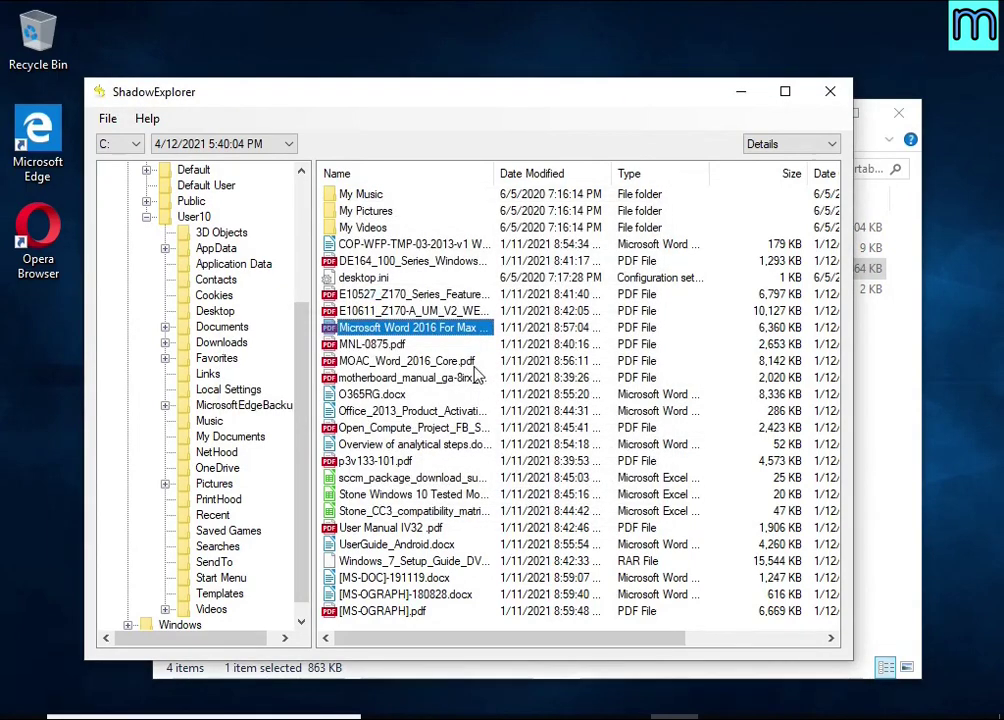
Export UserGuide_Android.docx from the shadow copy to USB Drive (E:)
click(378, 559)
click(375, 544)
right_click(375, 544)
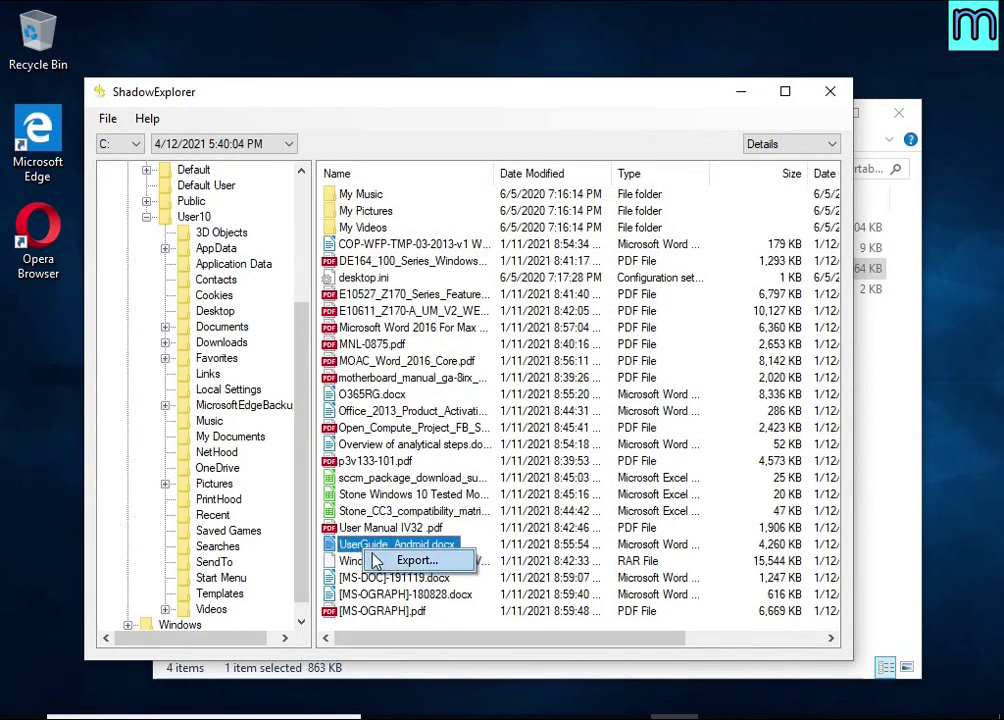
click(450, 558)
click(410, 391)
click(526, 487)
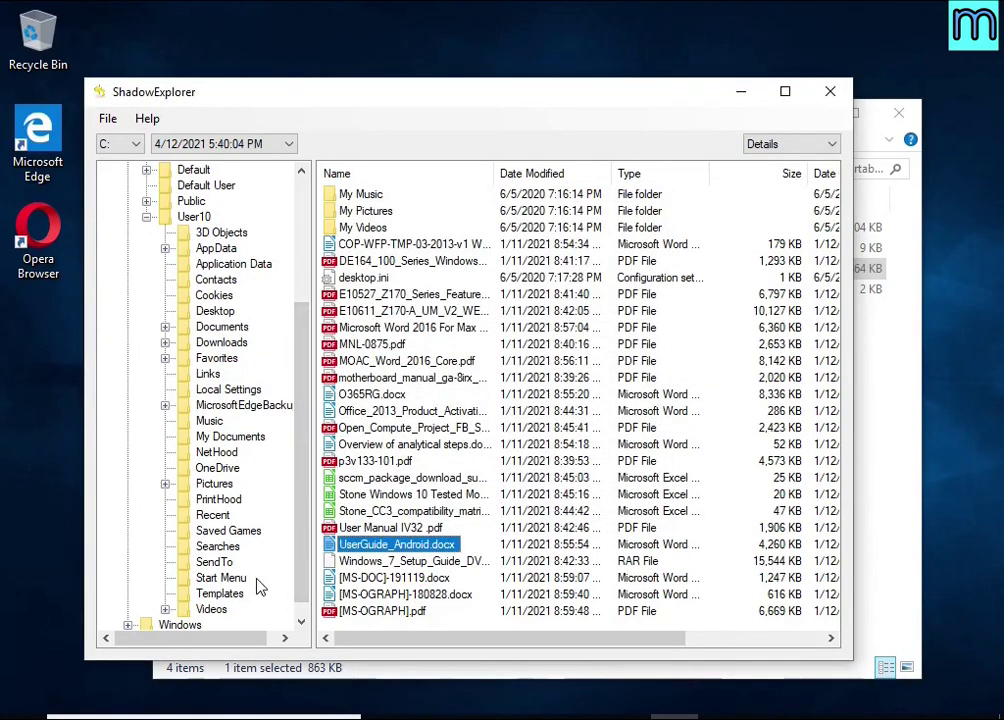
Open the Pictures folder of User10 in the shadow copy and export Chrysanthemum.jpg to USB Drive (E:)
click(214, 483)
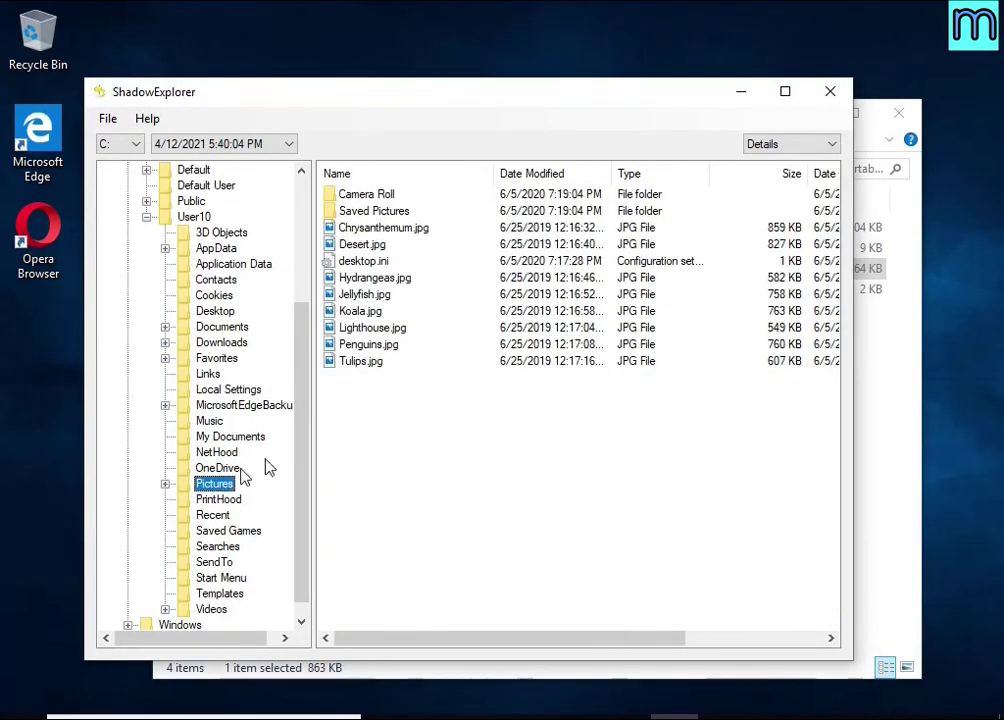
click(356, 314)
right_click(358, 231)
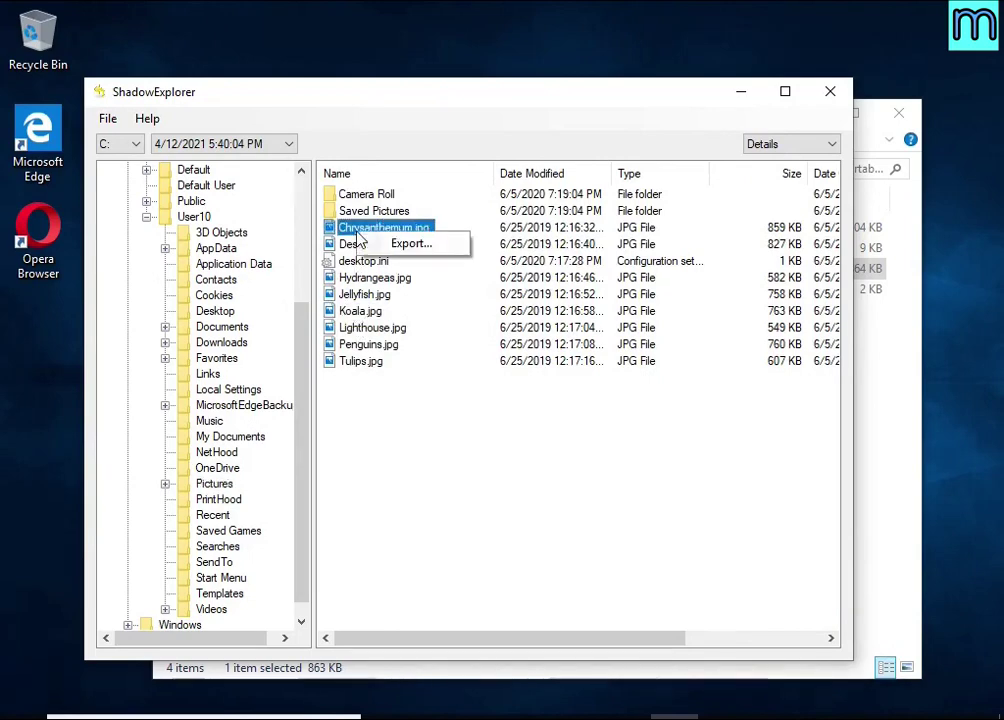
click(388, 251)
click(515, 487)
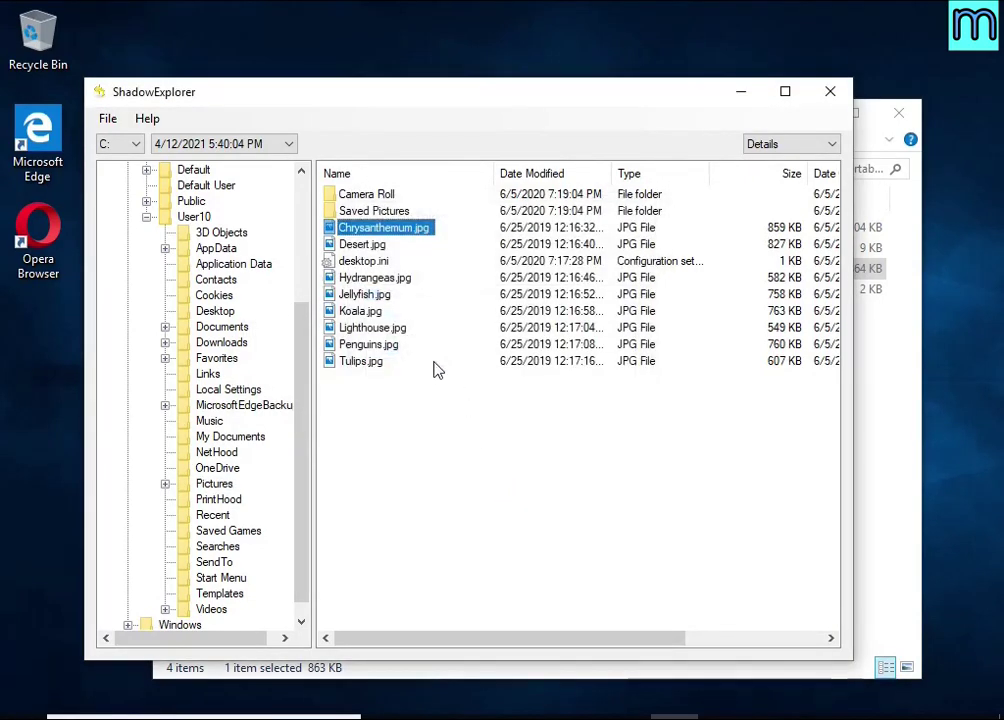
Export Desert.jpg from the shadow copy to USB Drive (E:) and close ShadowExplorer
click(352, 244)
right_click(352, 244)
click(390, 253)
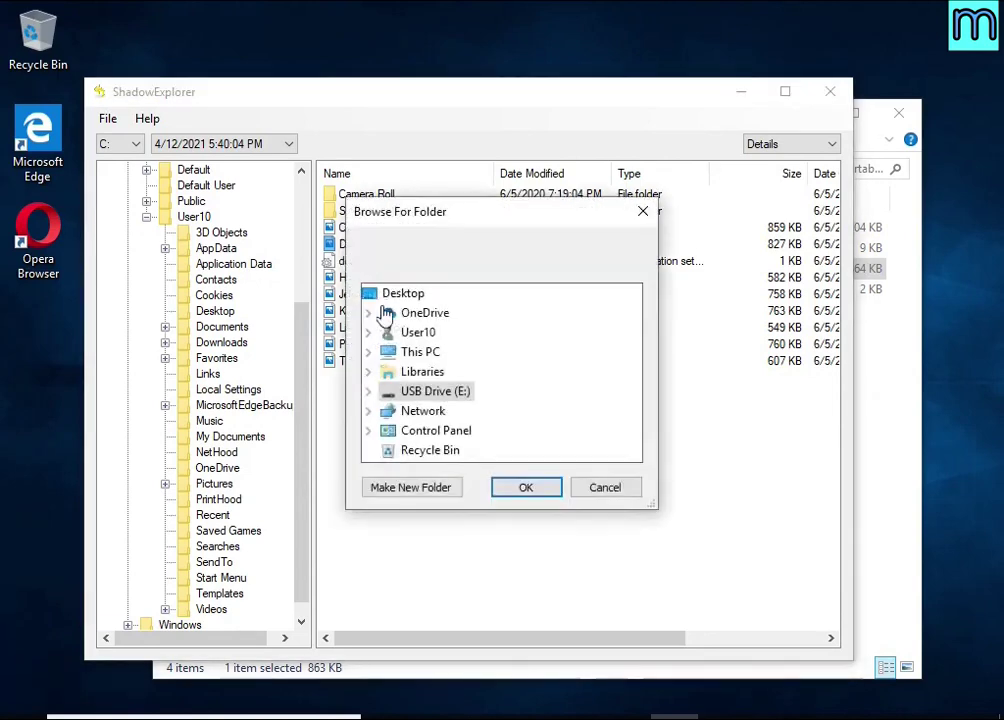
click(522, 487)
click(830, 91)
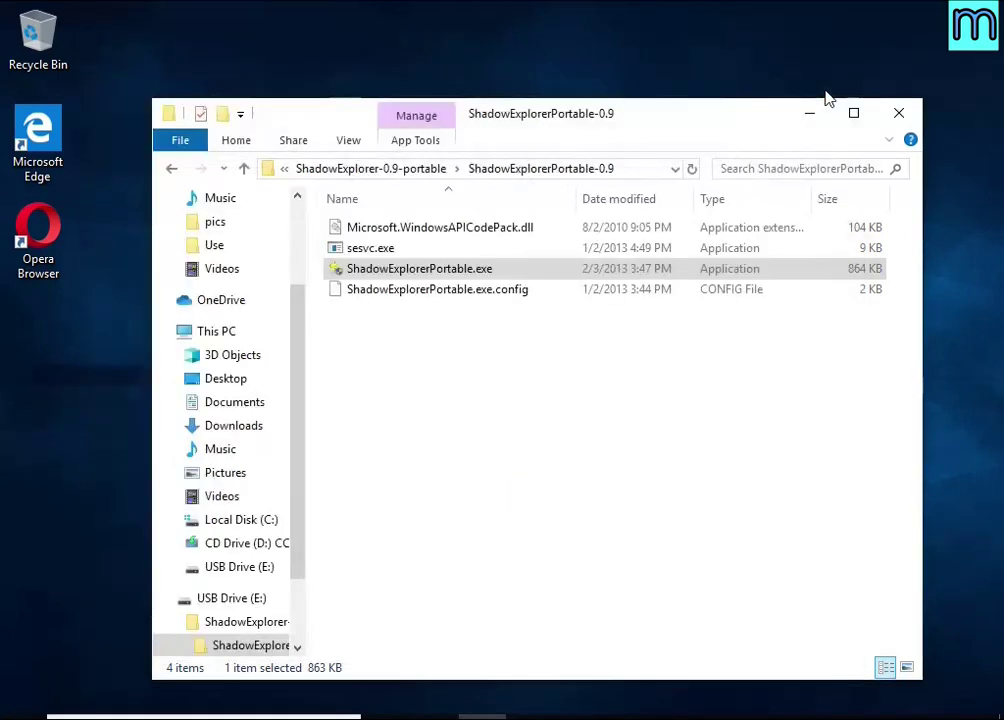
Open USB Drive (E:) and look over the exported Chrysanthemum.jpg, Desert.jpg and Microsoft Word 2016 PDF files
click(262, 596)
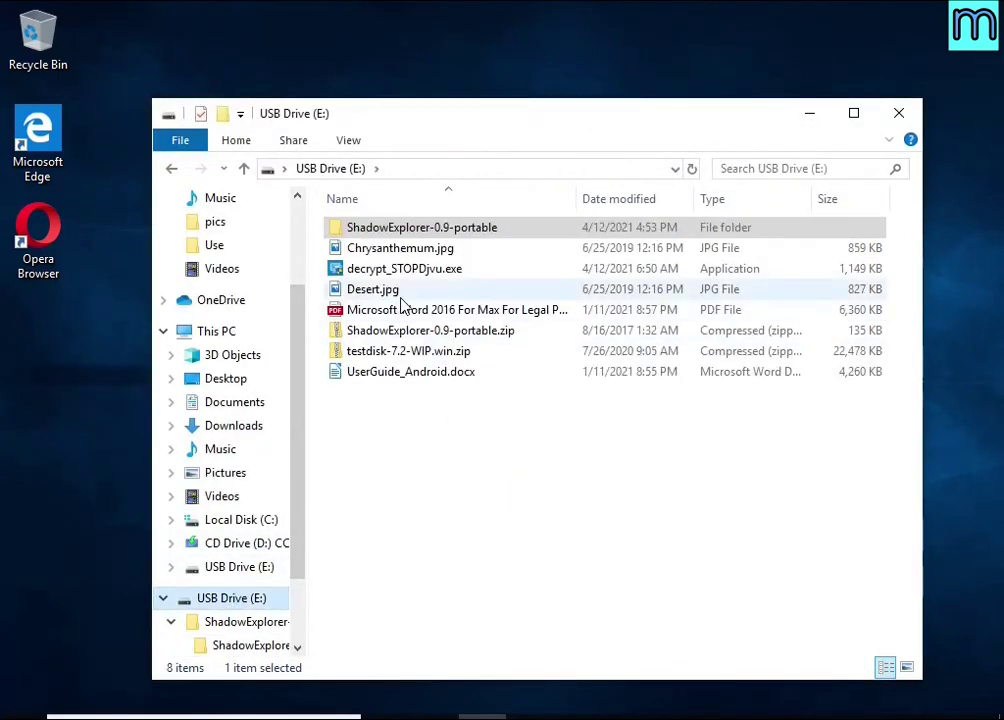
click(410, 250)
click(420, 290)
click(426, 309)
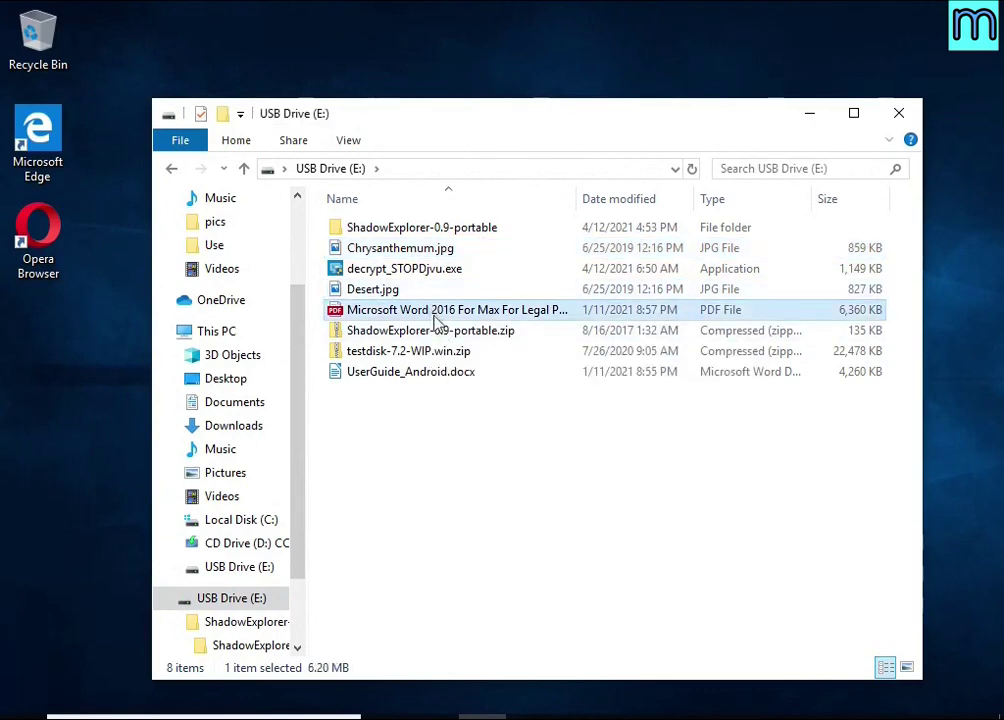
Open UserGuide_Android.docx in LibreOffice Writer, dismiss the tip of the day, check the document's contents and close it
click(432, 372)
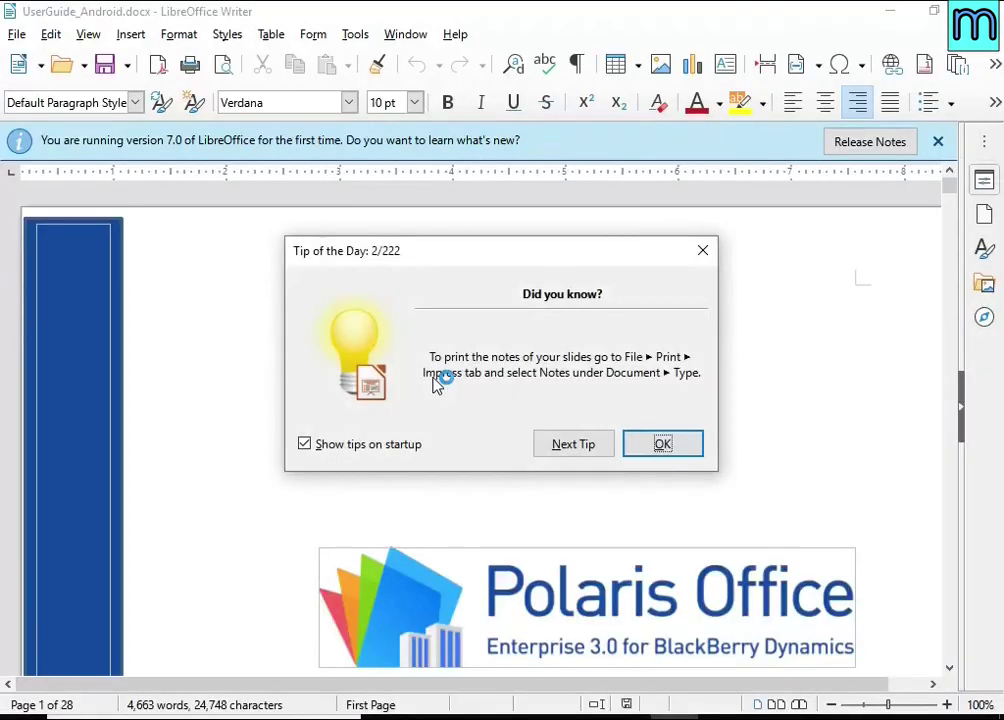
click(648, 444)
scroll(648, 444, down, 15)
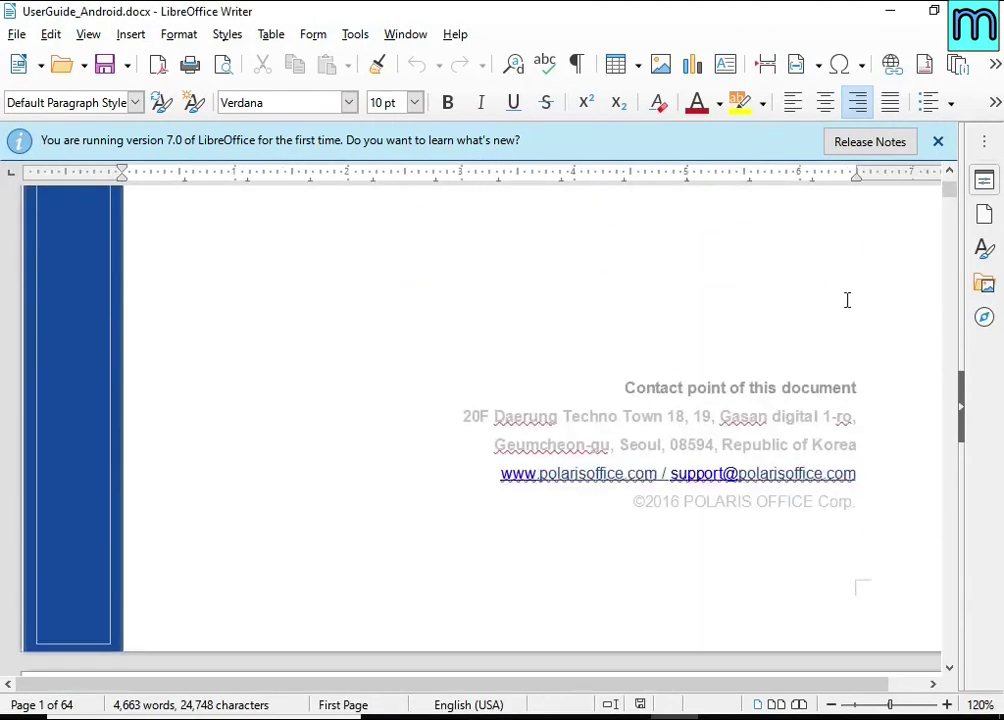
scroll(594, 374, up, 2)
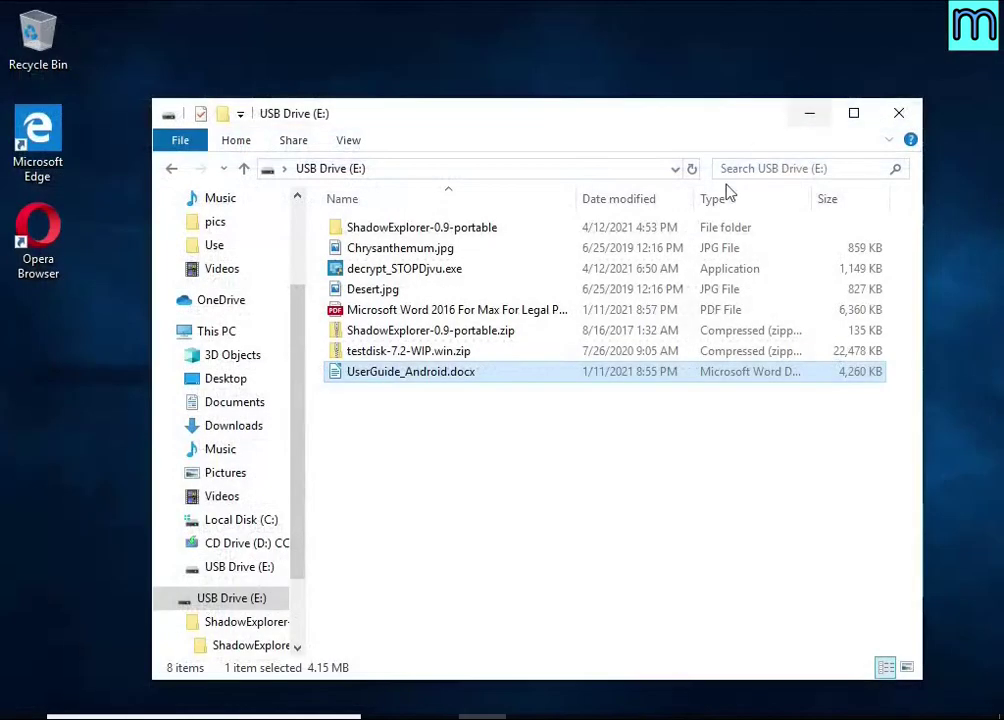
key(alt+F4)
Open the recovered Microsoft Word 2016 PDF from the USB drive and look through its pages
double_click(418, 312)
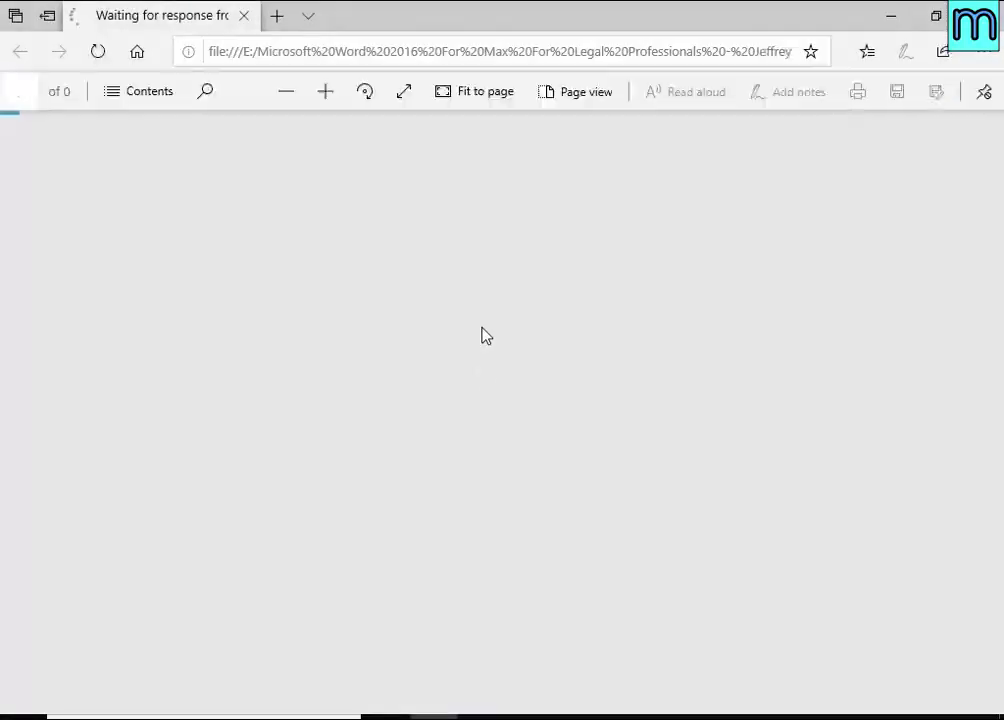
scroll(510, 322, down, 20)
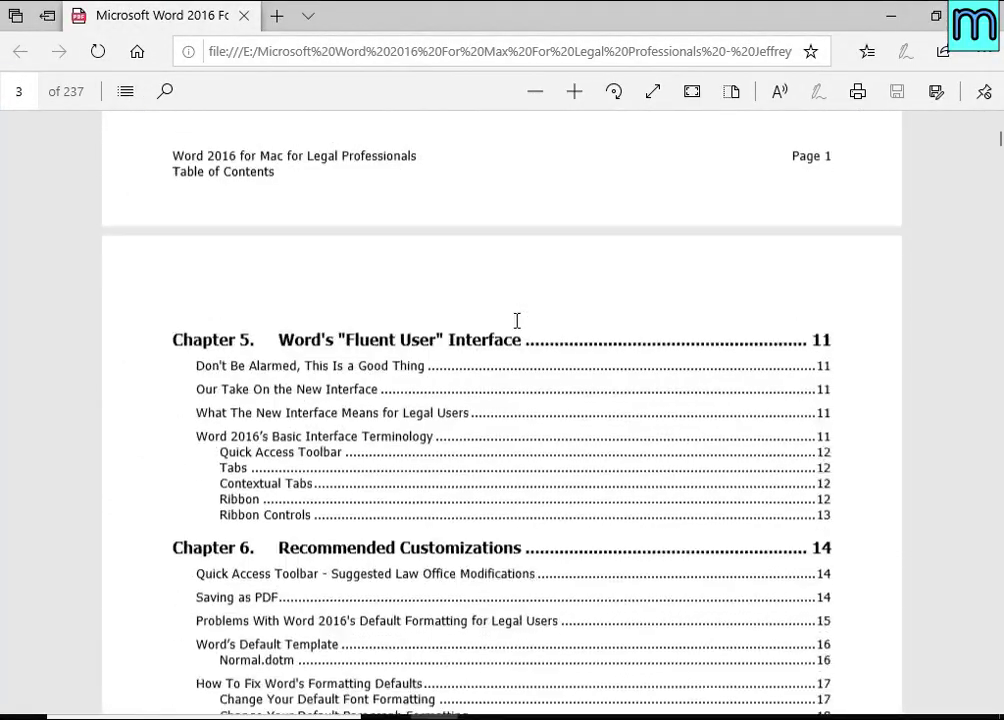
Close the PDF, check the recovered Desert.jpg and Chrysanthemum.jpg pictures, and close the USB drive window
key(alt+F4)
double_click(426, 298)
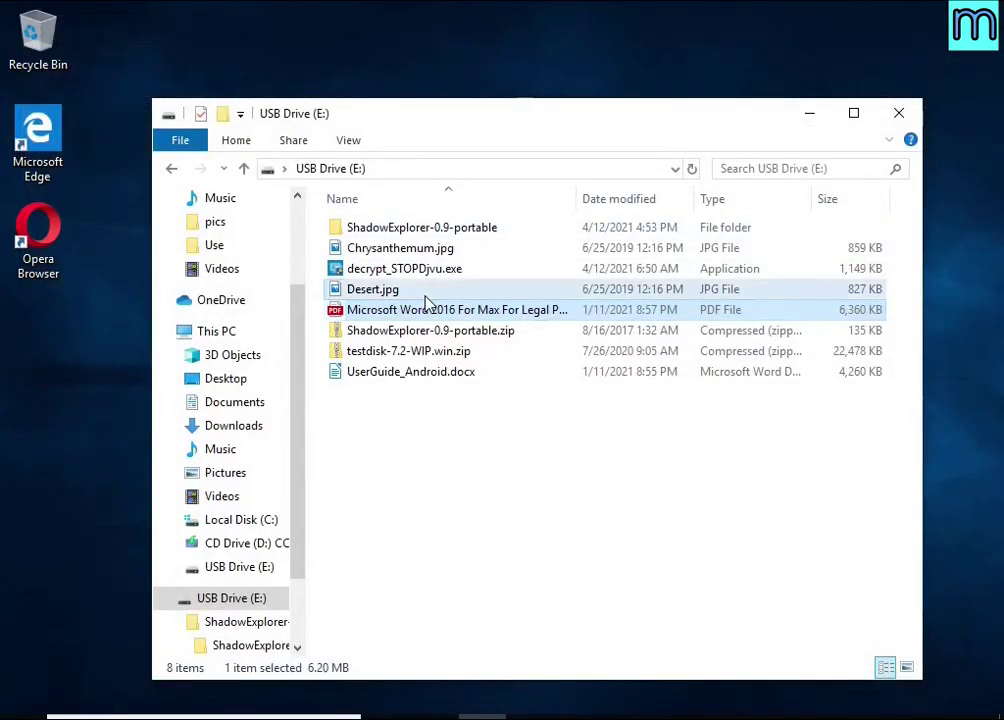
double_click(491, 296)
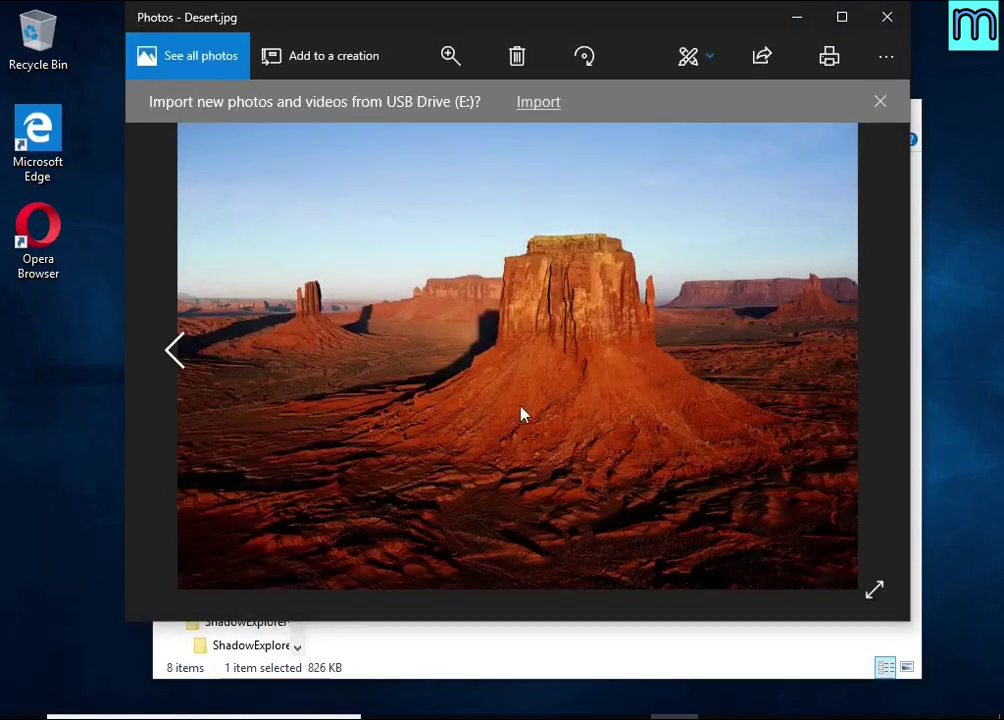
click(885, 18)
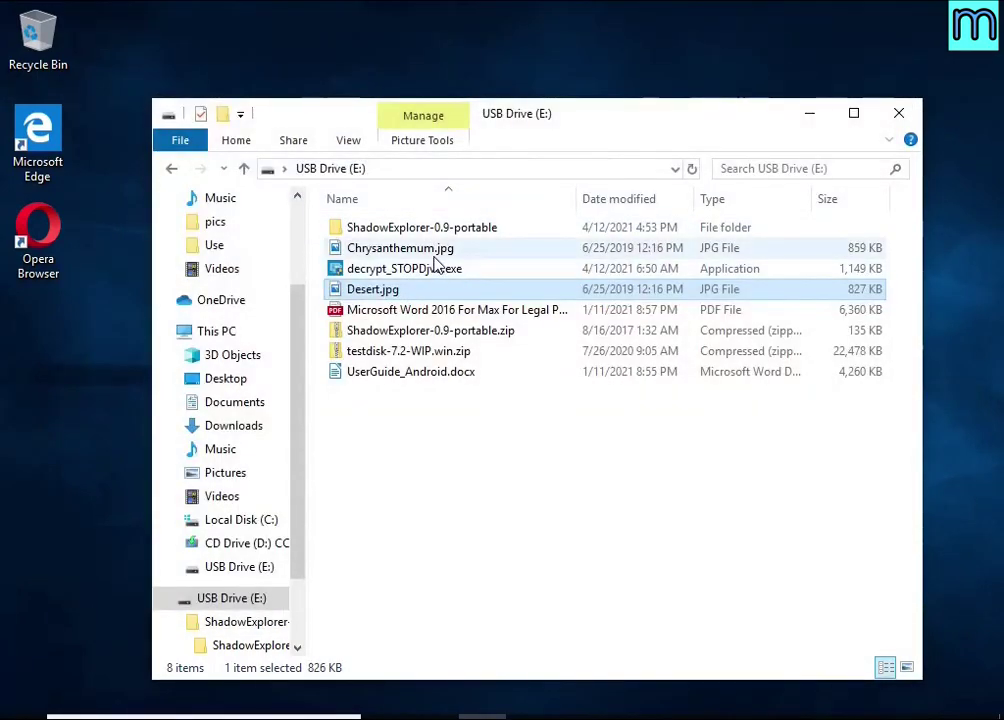
double_click(433, 250)
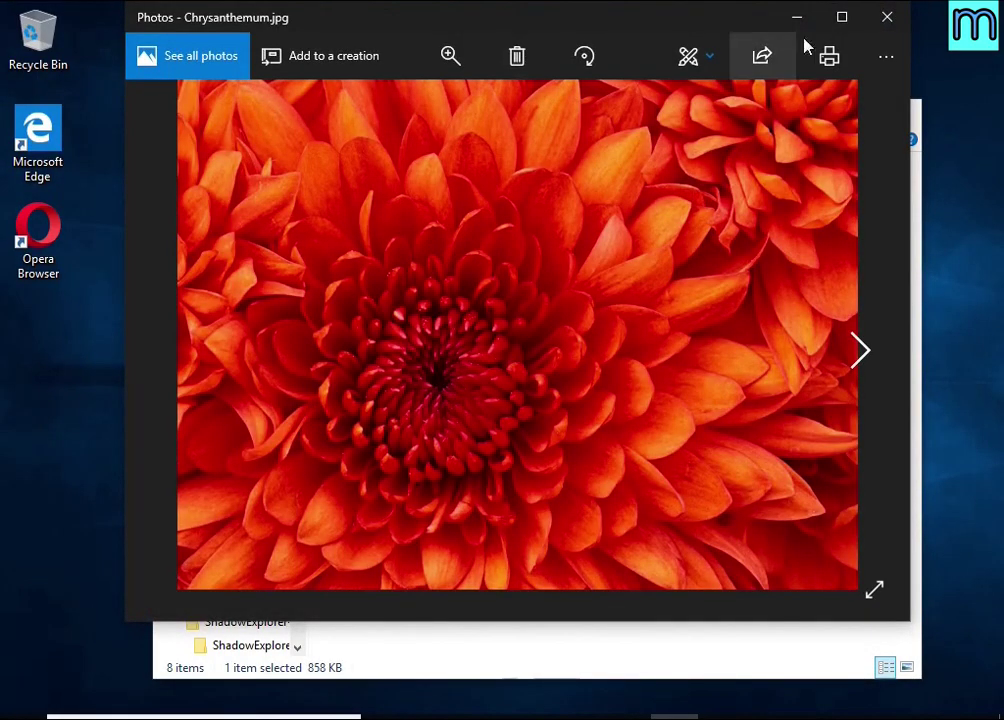
click(884, 18)
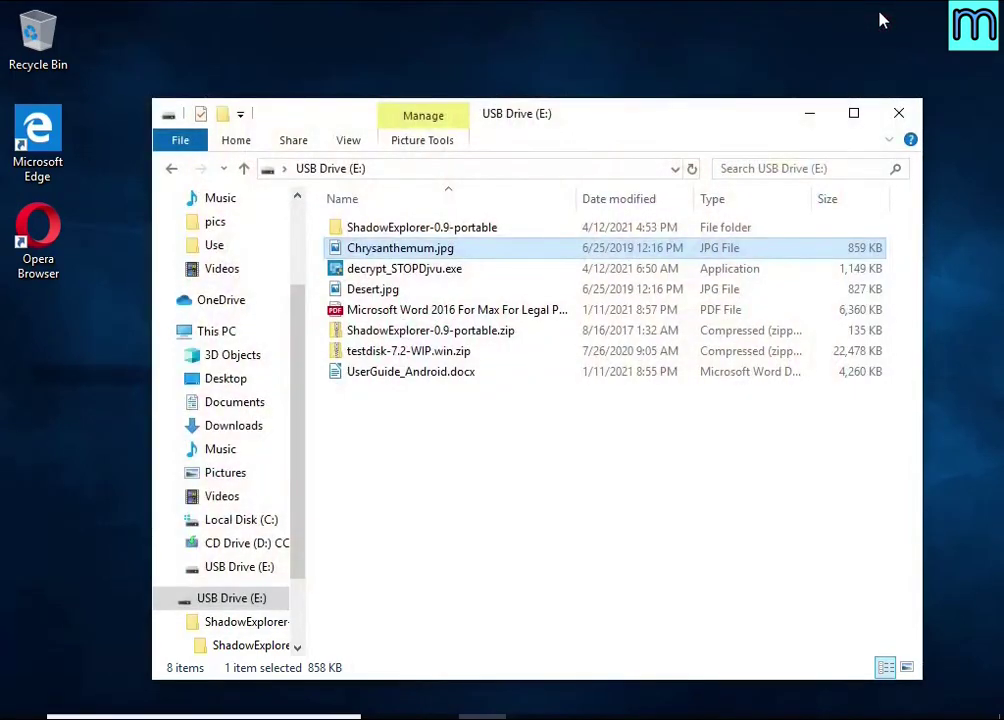
click(899, 113)
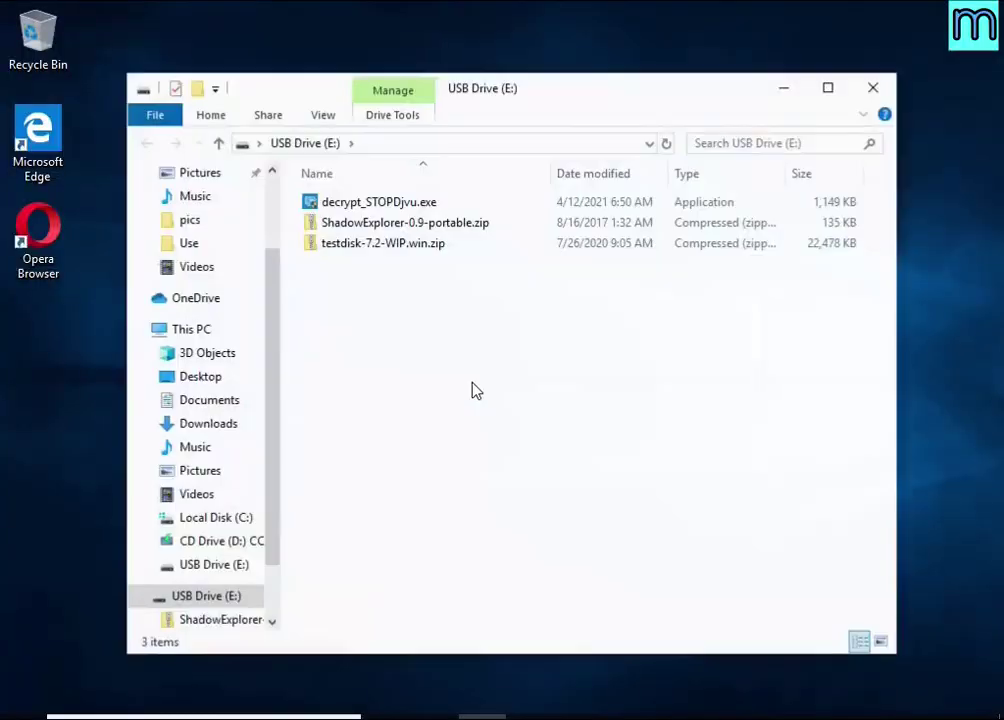
Extract testdisk-7.2-WIP.win.zip to E:\testdisk-7.2-WIP.win and open the extracted testdisk-7.2-WIP folder
click(474, 252)
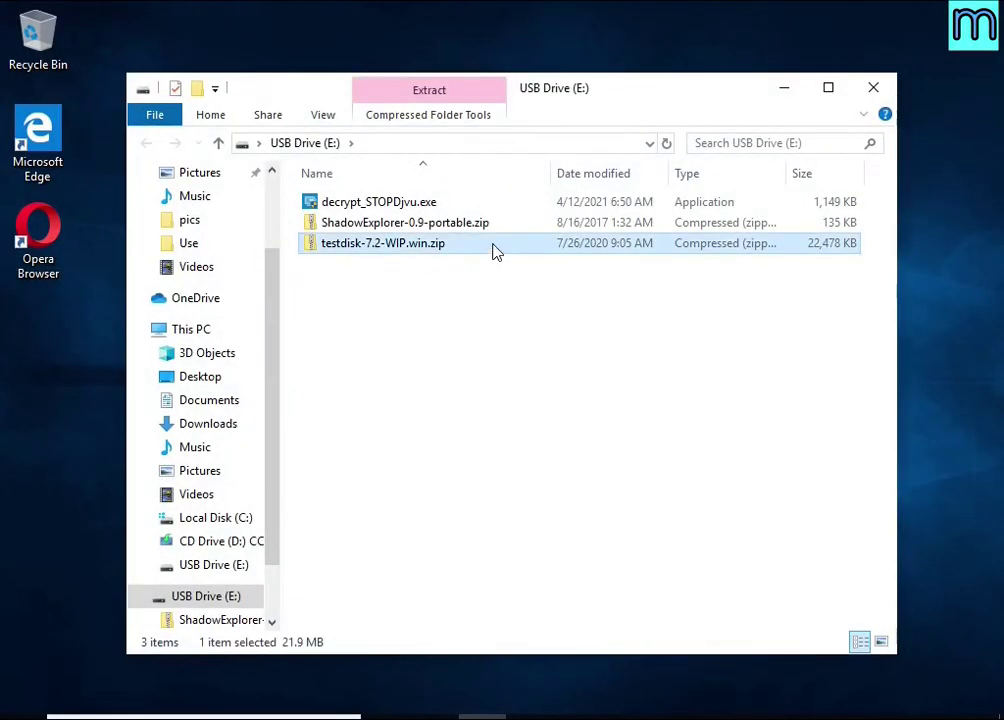
right_click(492, 251)
click(652, 317)
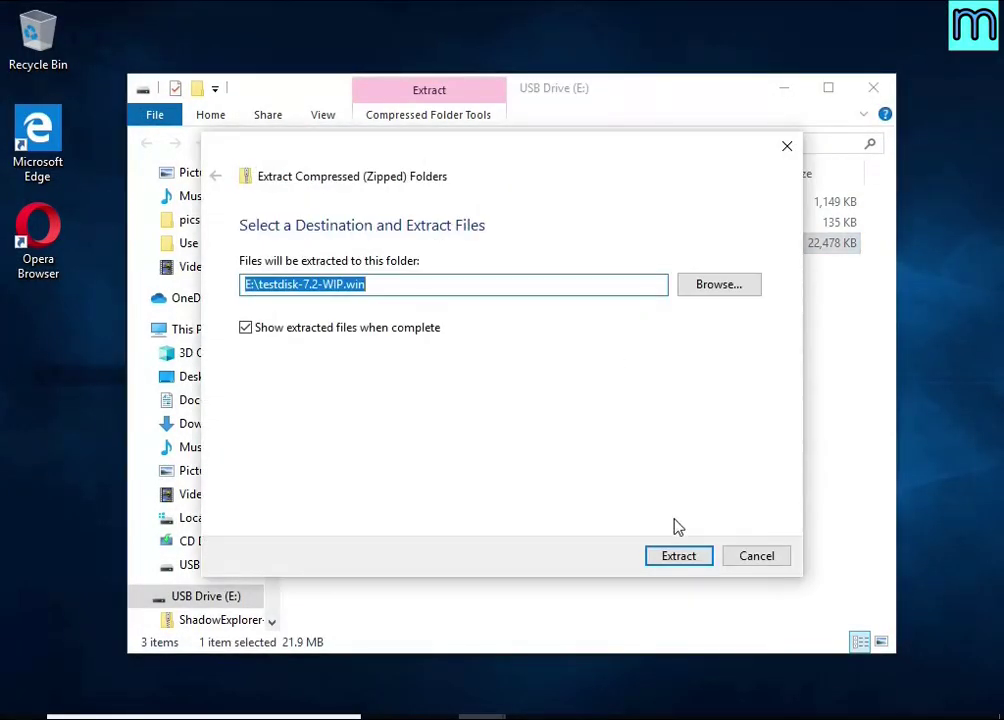
click(684, 556)
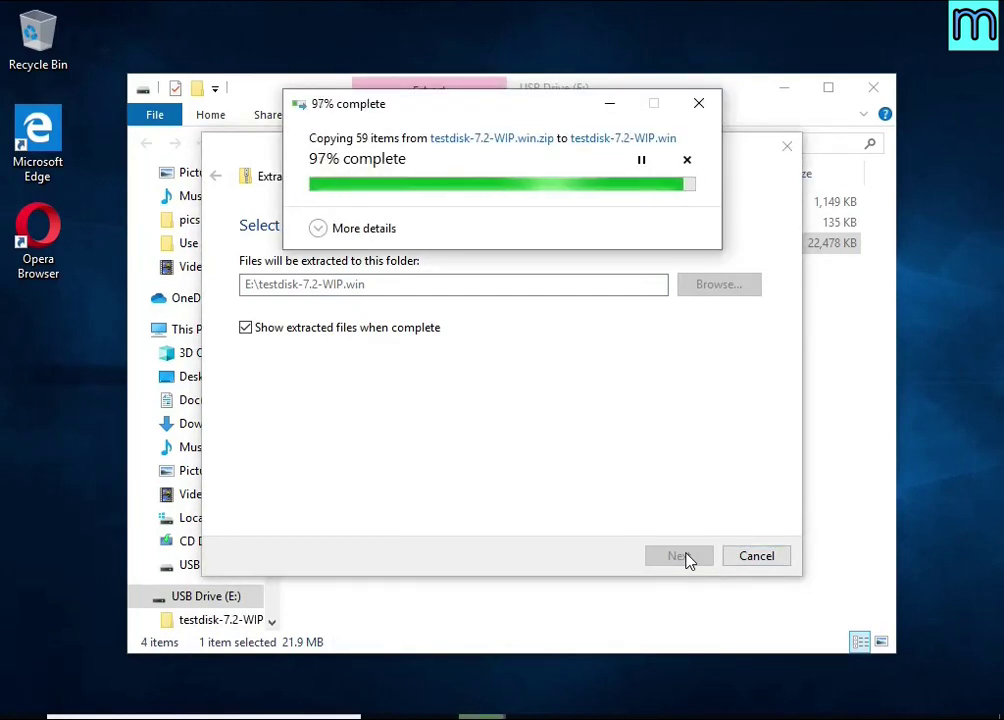
click(874, 89)
double_click(464, 231)
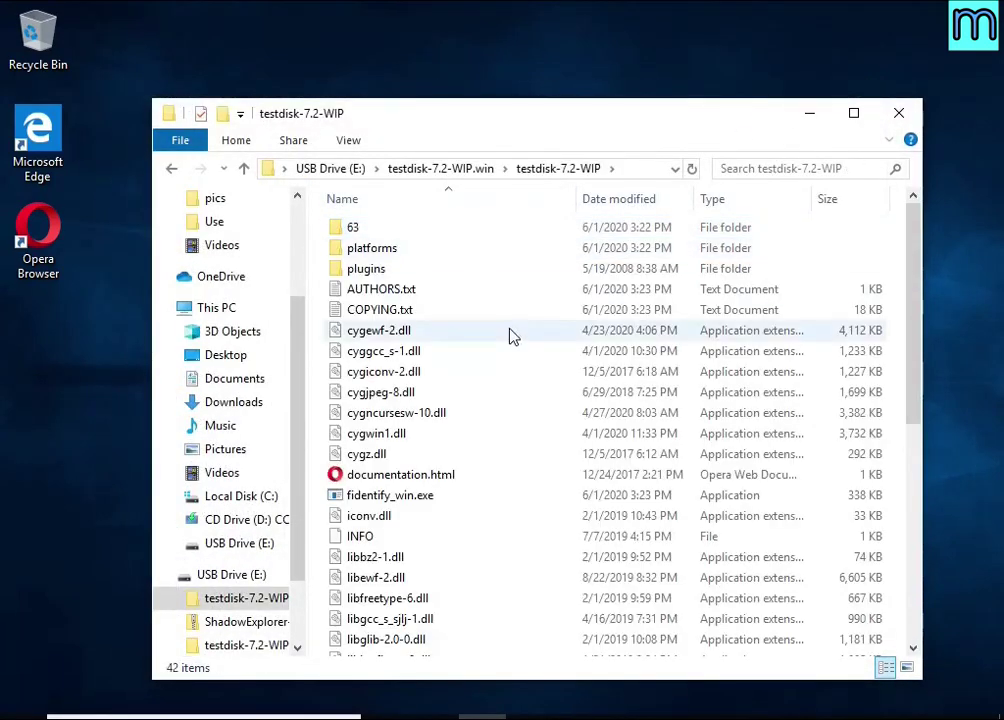
Run qphotorec_win.exe from the testdisk-7.2-WIP folder and restore its window to a smaller size
scroll(475, 309, down, 7)
click(437, 461)
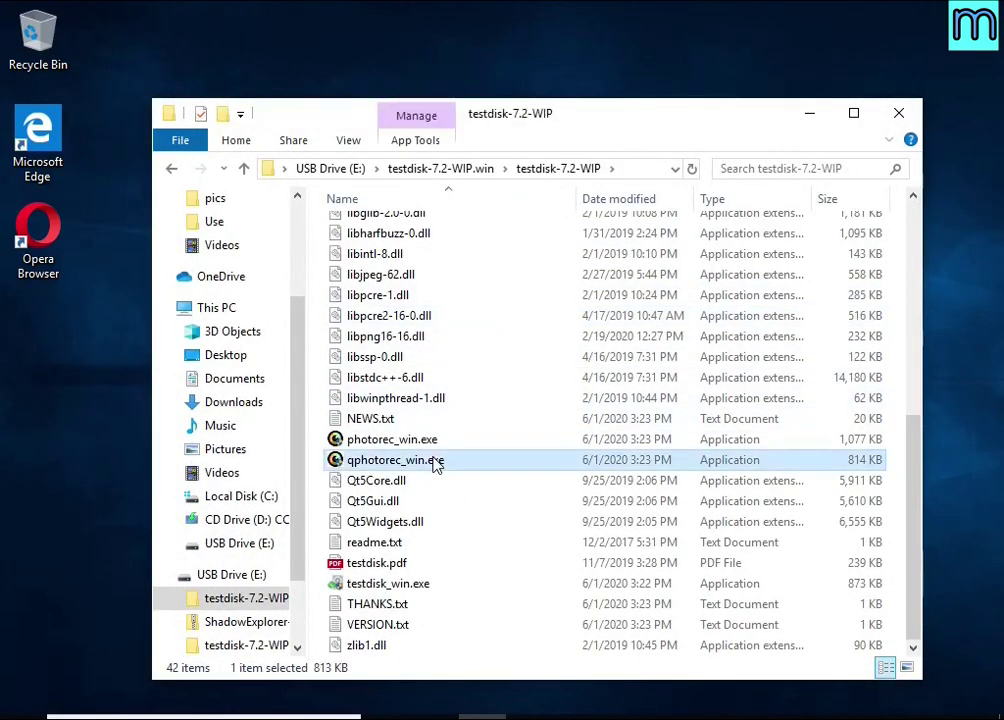
double_click(510, 466)
click(429, 512)
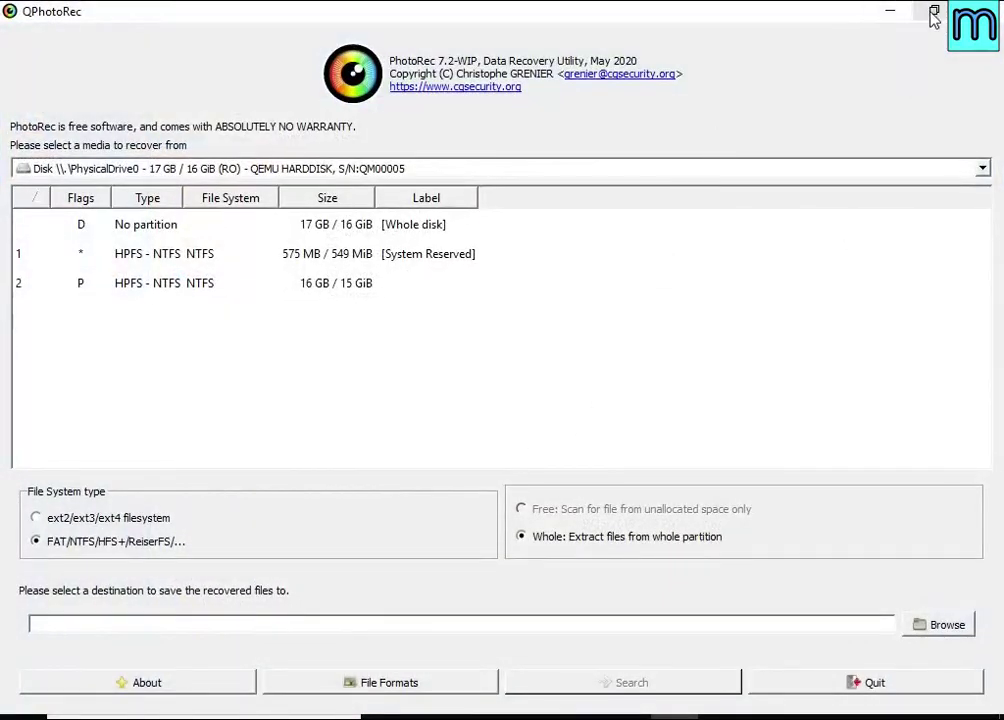
click(924, 18)
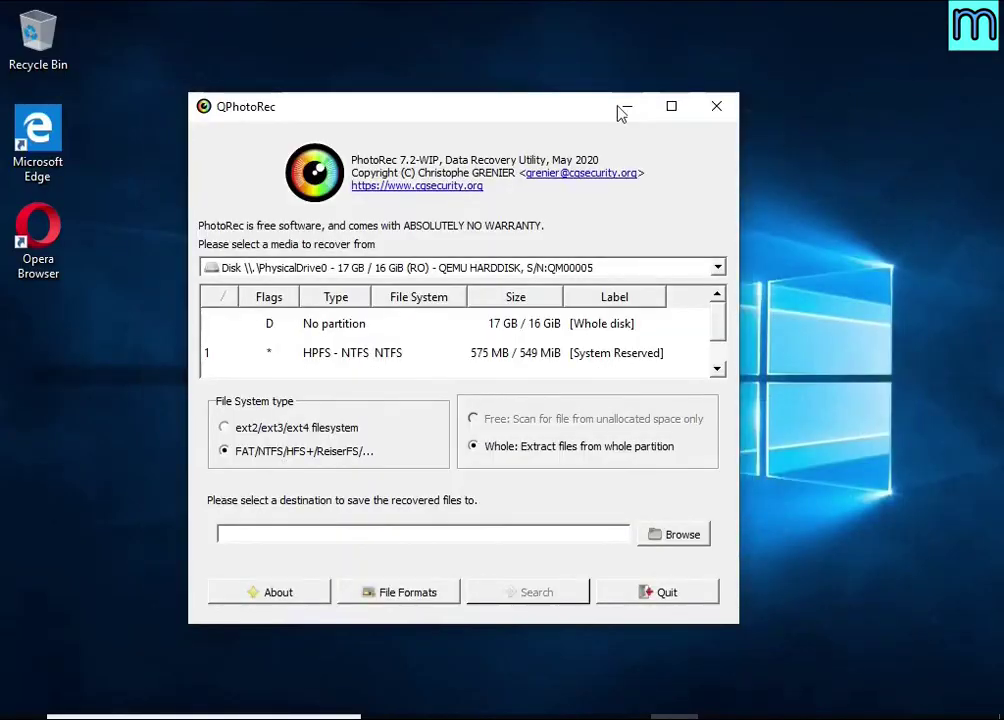
drag(493, 113, 540, 105)
Choose the PhysicalDrive0 QEMU HARDDISK as recovery media and select its 16 GB NTFS partition
click(430, 258)
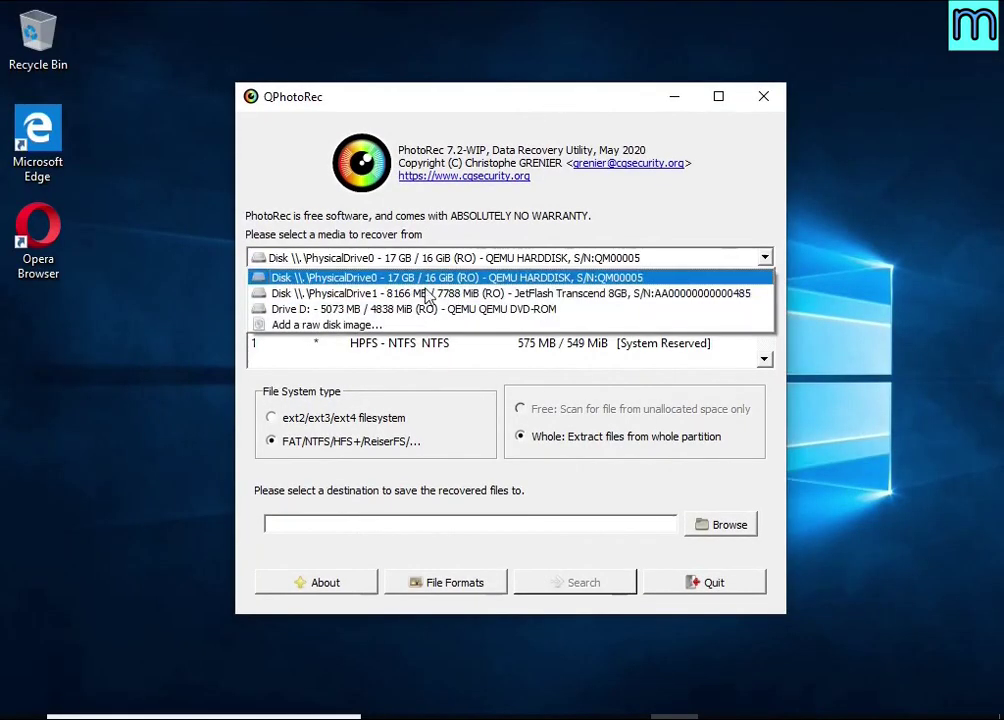
click(405, 279)
scroll(420, 345, down, 1)
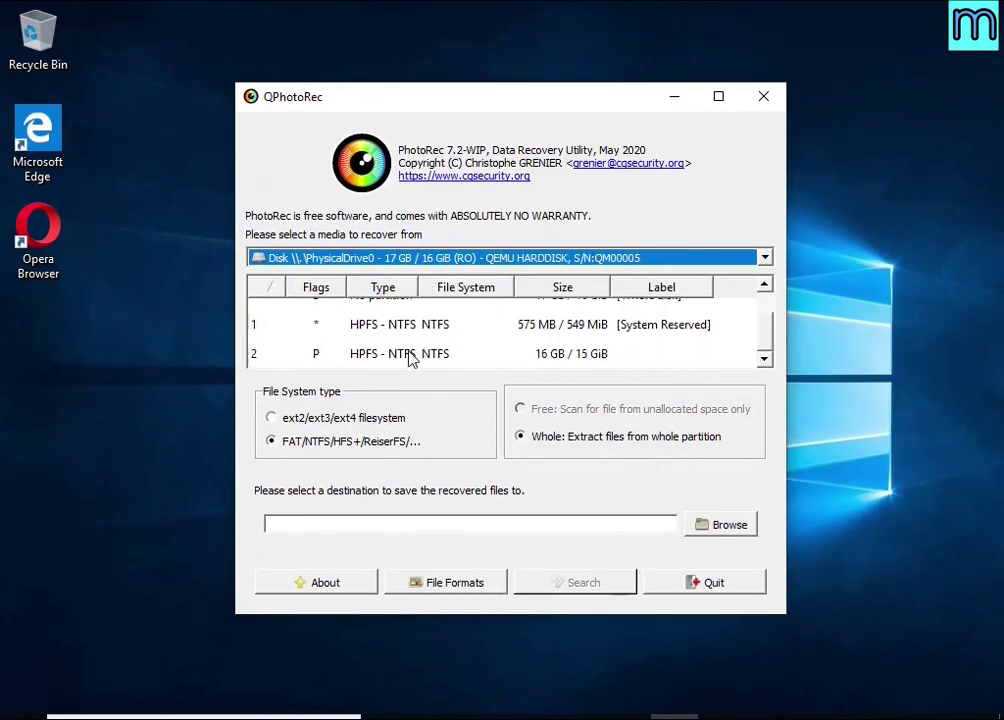
click(412, 355)
Clear all file formats to be recovered and enable the doc Microsoft Office Document format
click(416, 582)
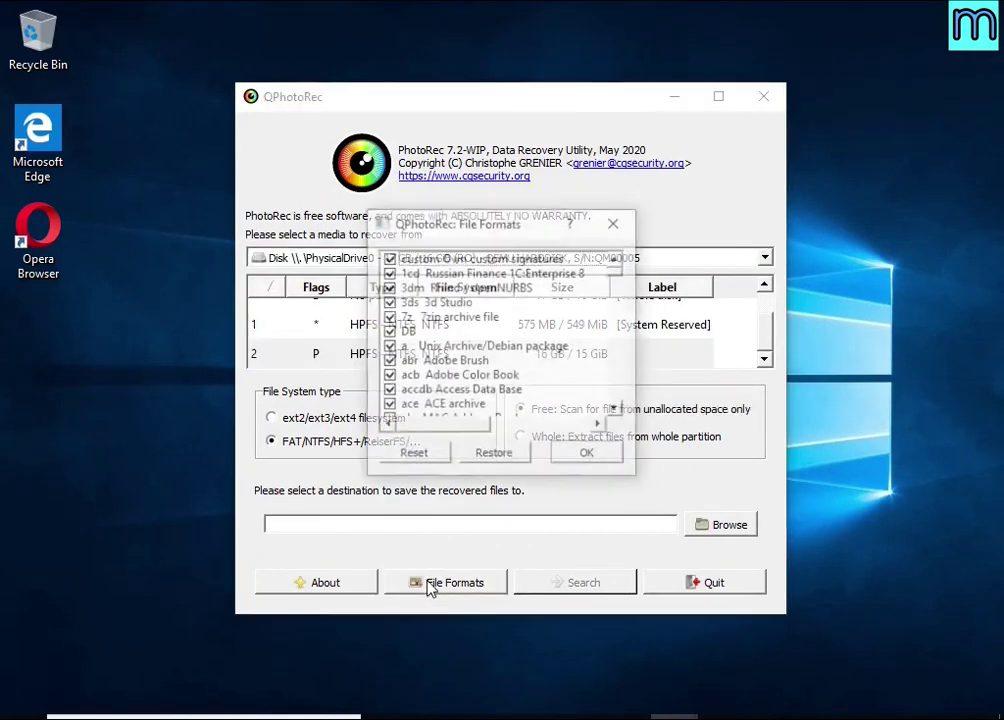
click(412, 456)
scroll(462, 362, down, 3)
scroll(462, 362, down, 20)
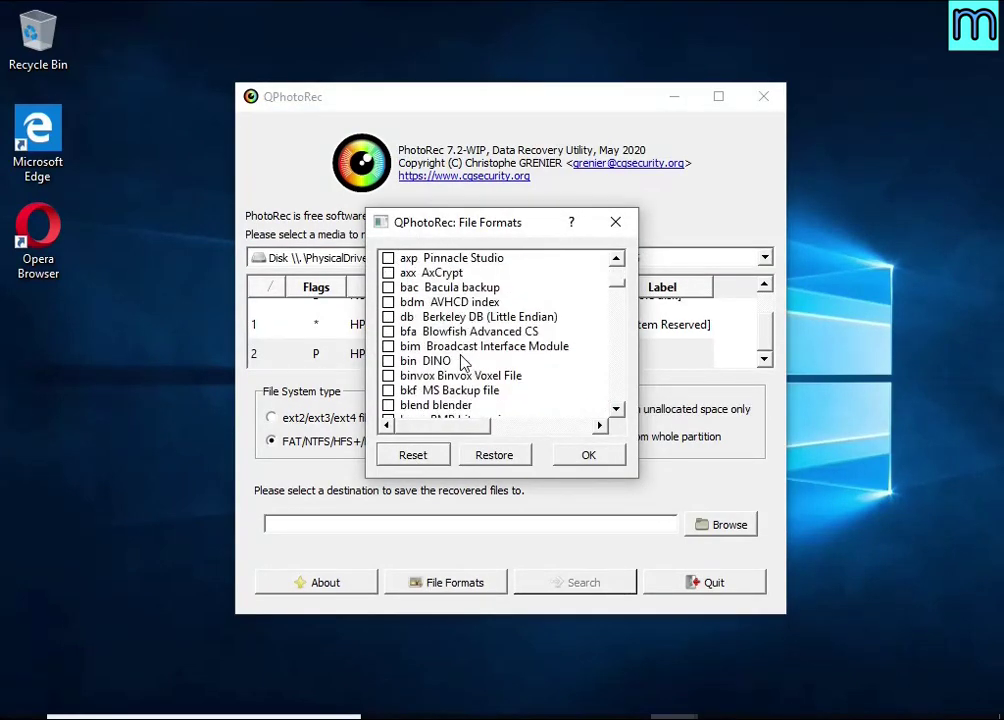
scroll(455, 352, down, 1)
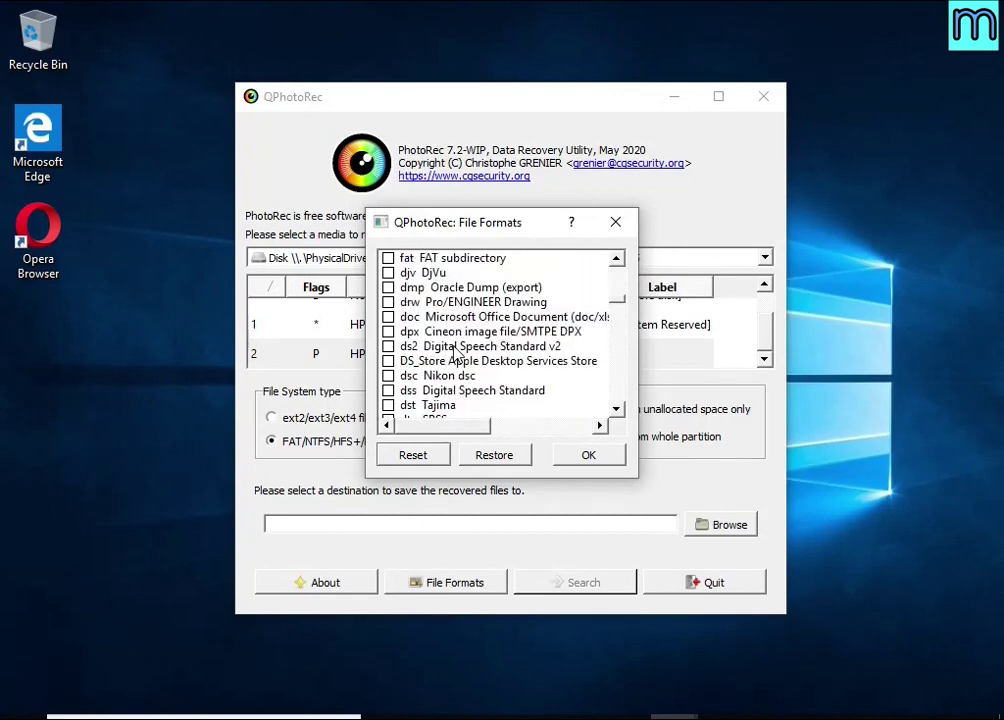
click(458, 318)
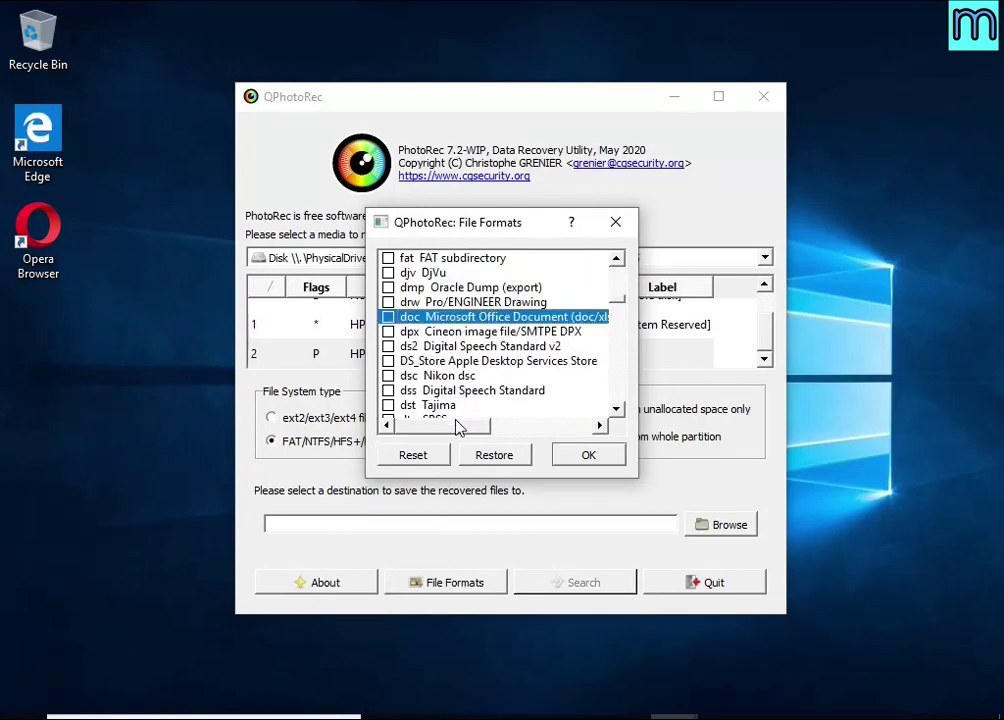
drag(458, 427, 390, 422)
scroll(465, 352, down, 7)
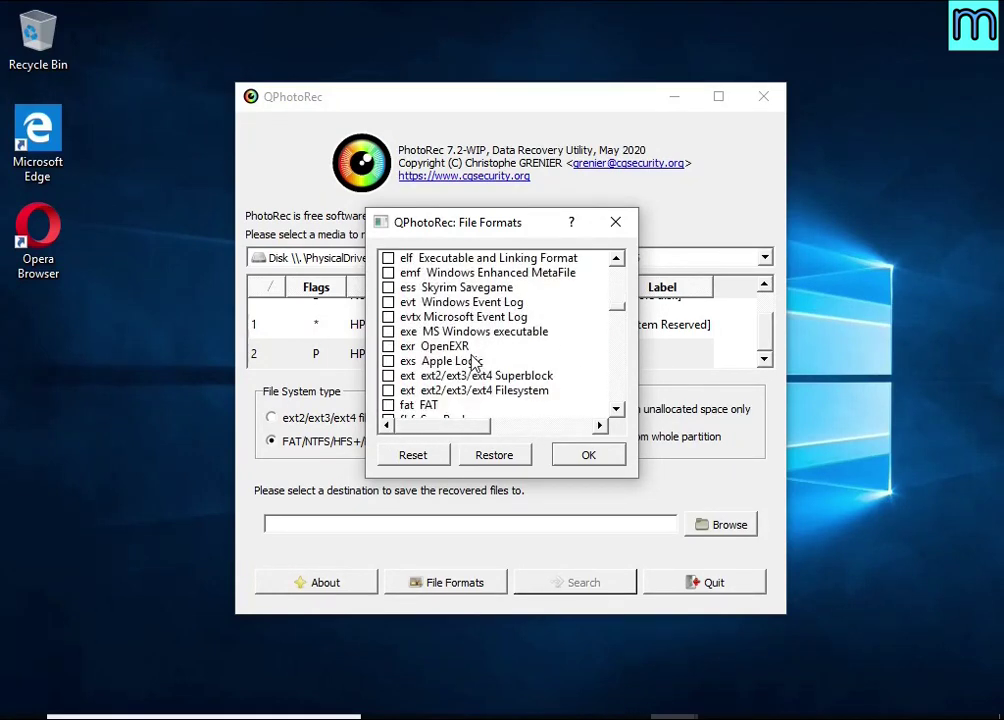
Enable the jpg, pdf and zip file formats as well and confirm the format selection
scroll(476, 360, down, 20)
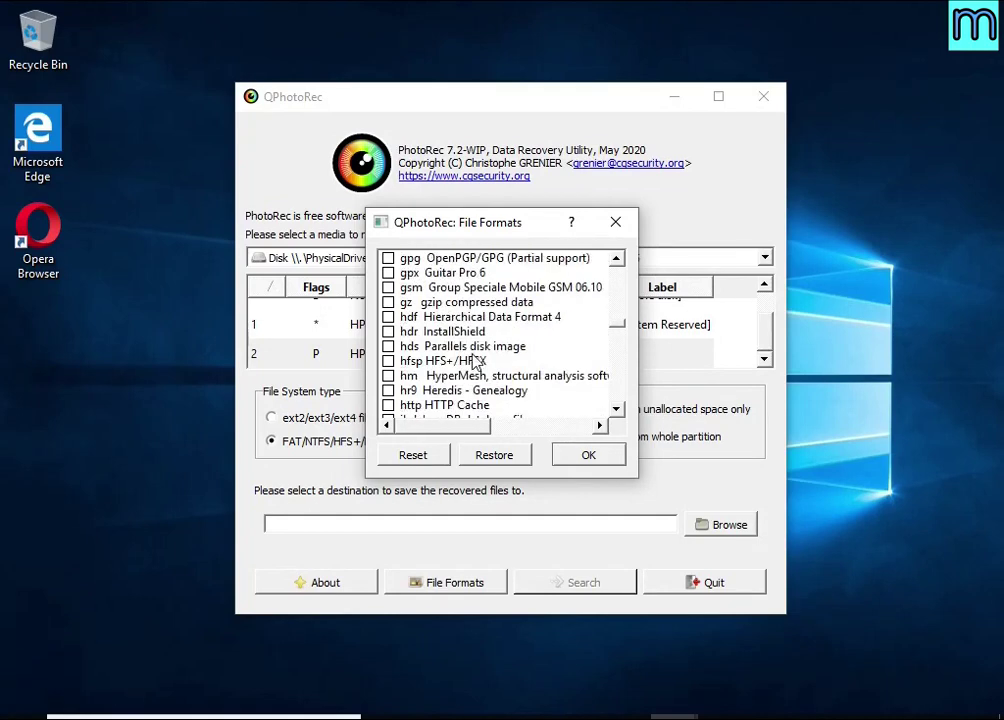
scroll(476, 354, down, 1)
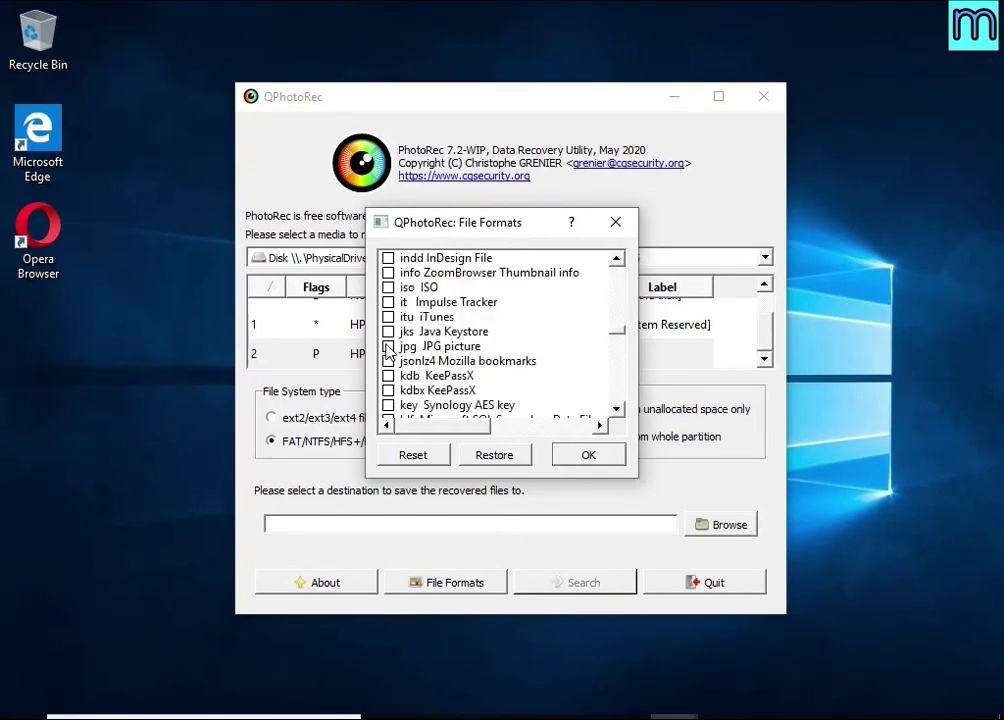
scroll(490, 355, down, 18)
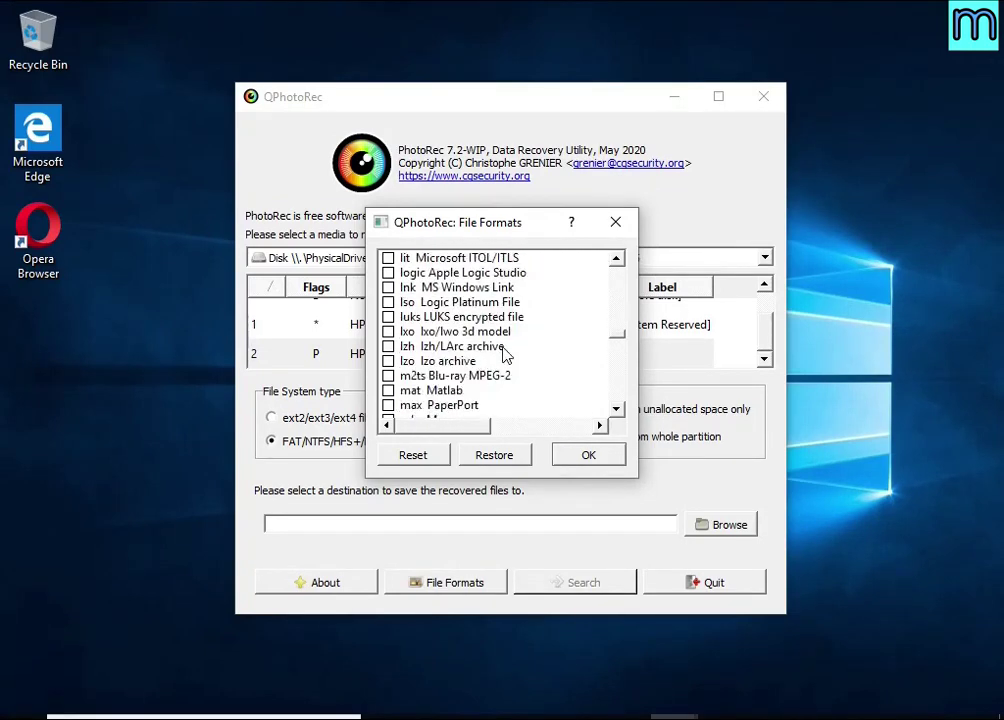
scroll(505, 355, down, 1)
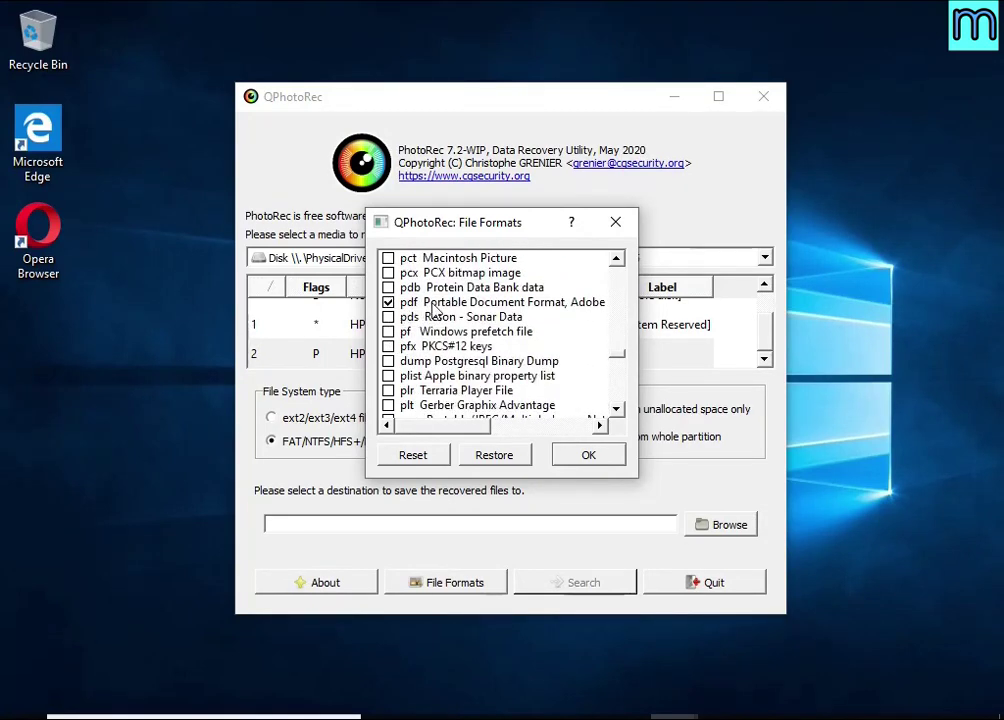
scroll(433, 310, down, 20)
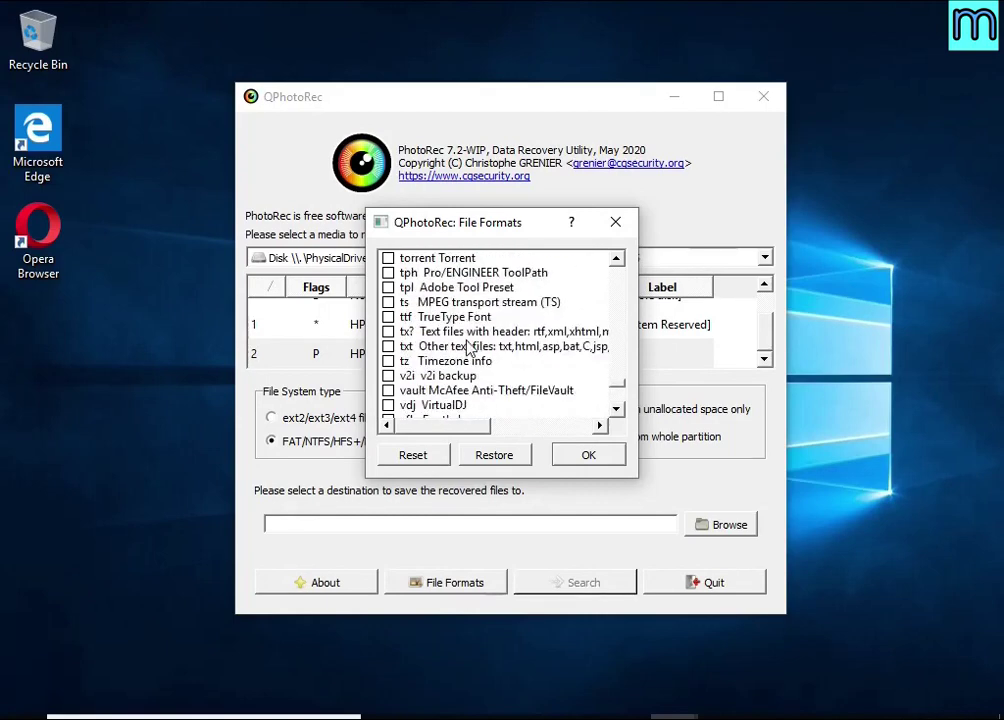
scroll(467, 345, down, 10)
drag(458, 426, 405, 435)
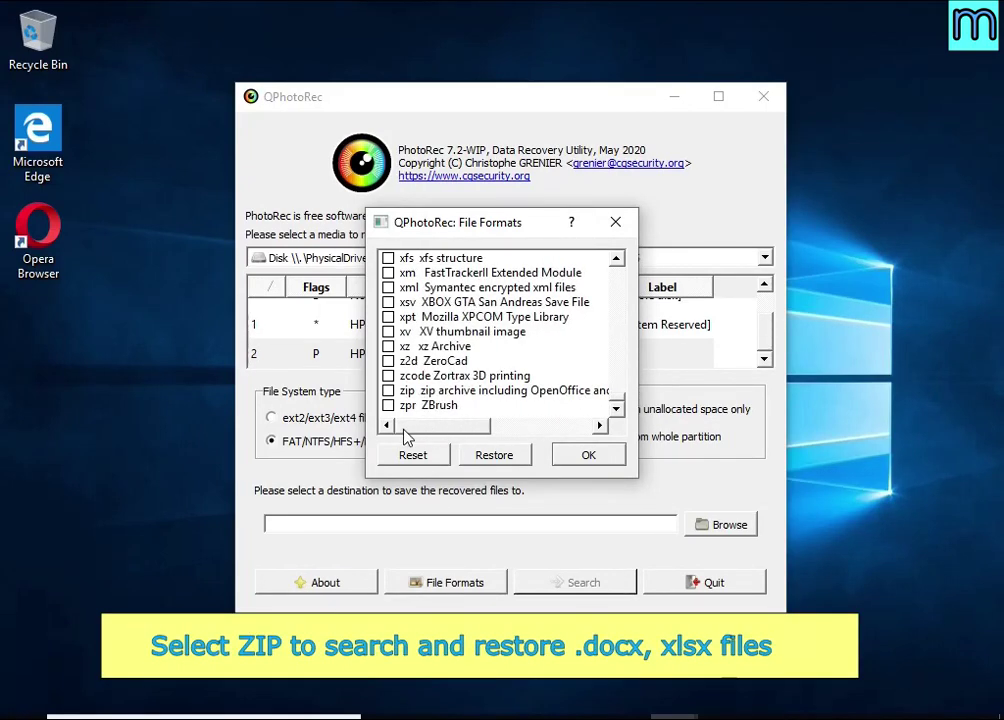
click(396, 396)
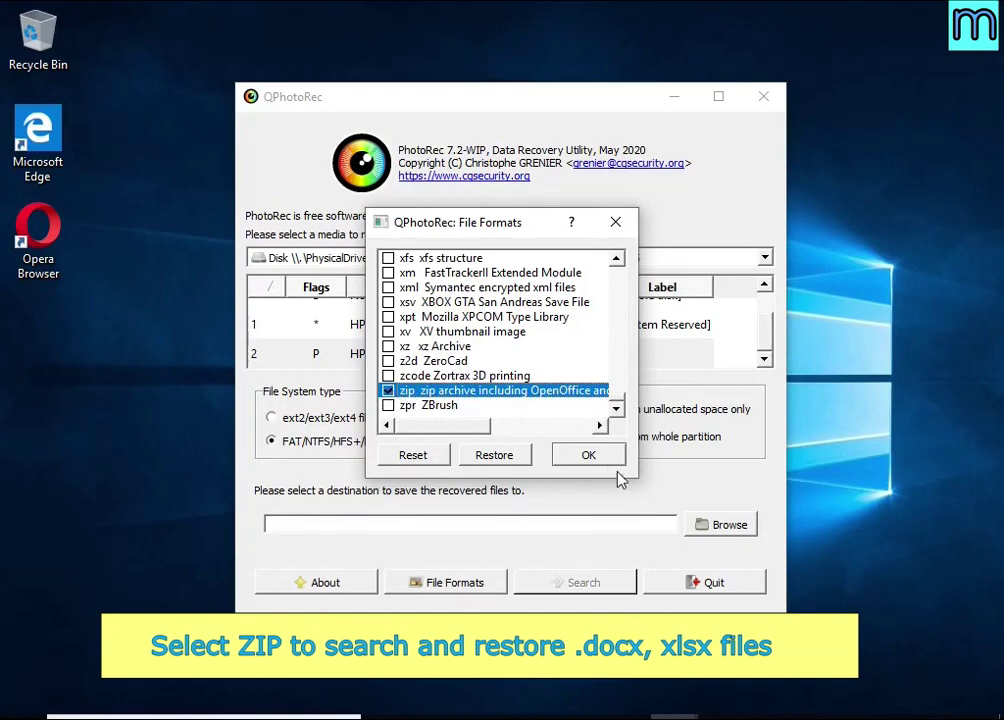
click(595, 458)
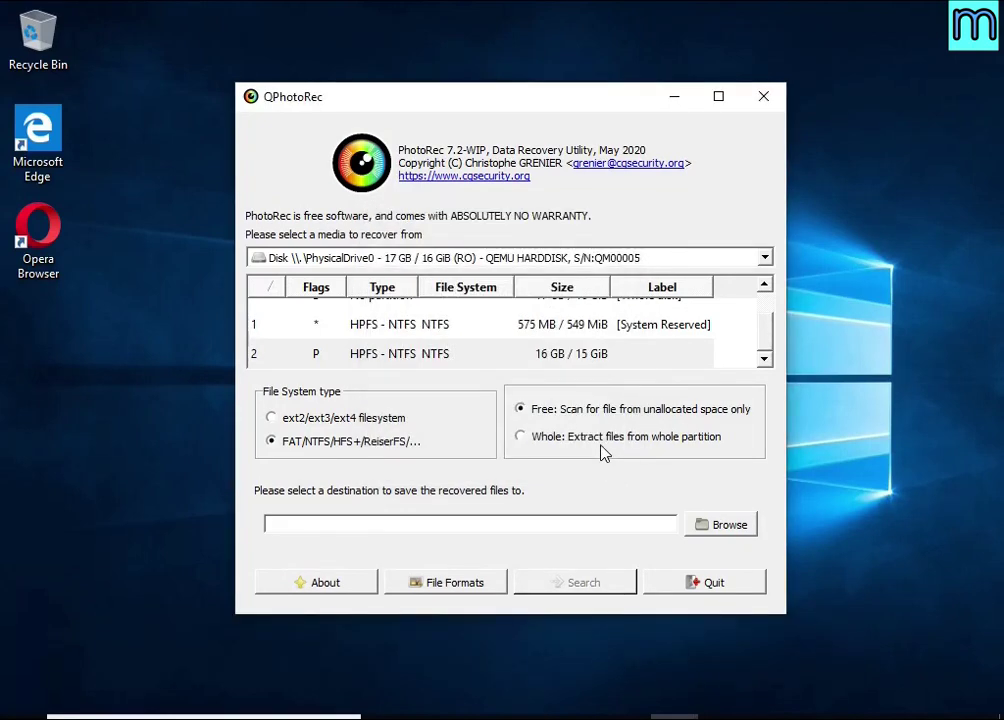
Set USB Drive (E:) as the destination for recovered files and start the search of unallocated space
click(597, 437)
click(718, 528)
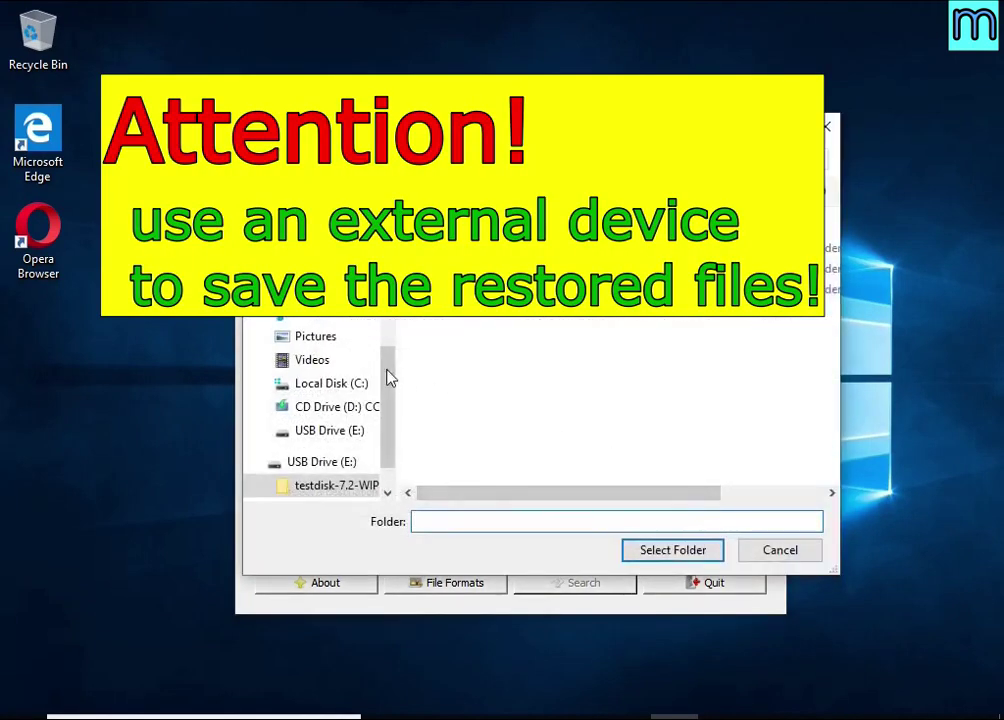
click(320, 463)
click(644, 553)
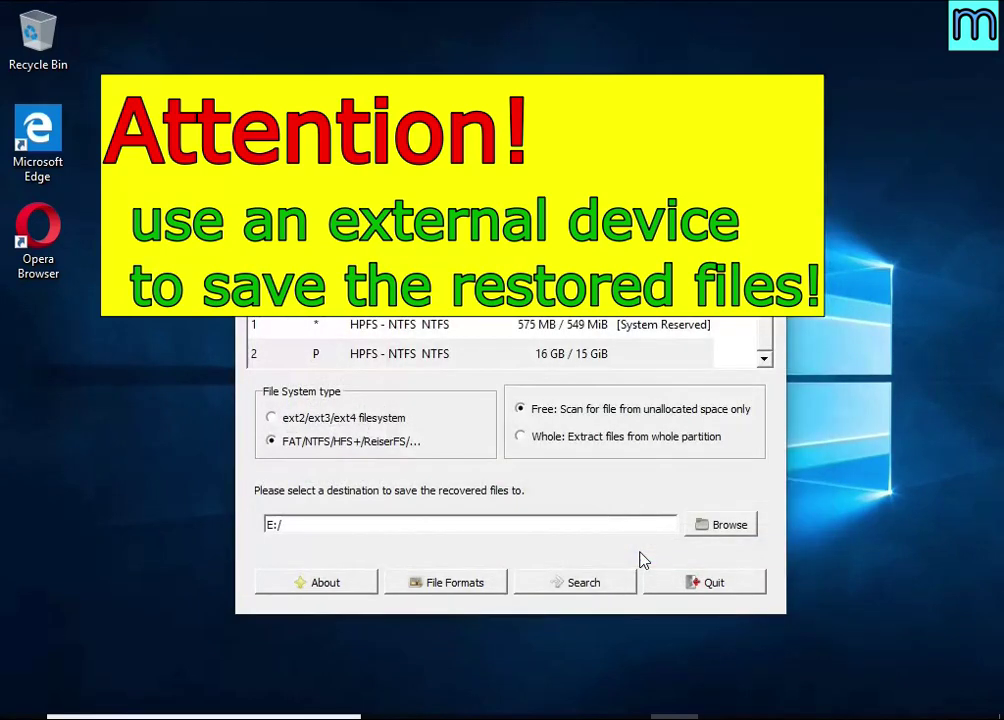
click(586, 584)
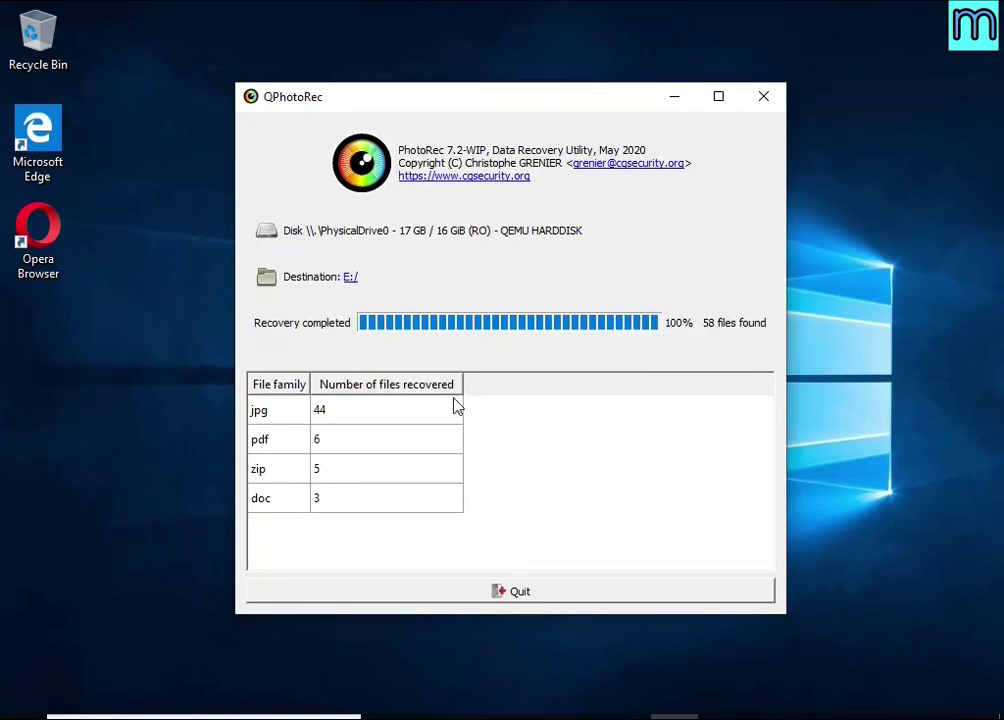
Quit QPhotoRec and open the recup_dir.1 folder on USB Drive (E:) in File Explorer
click(540, 595)
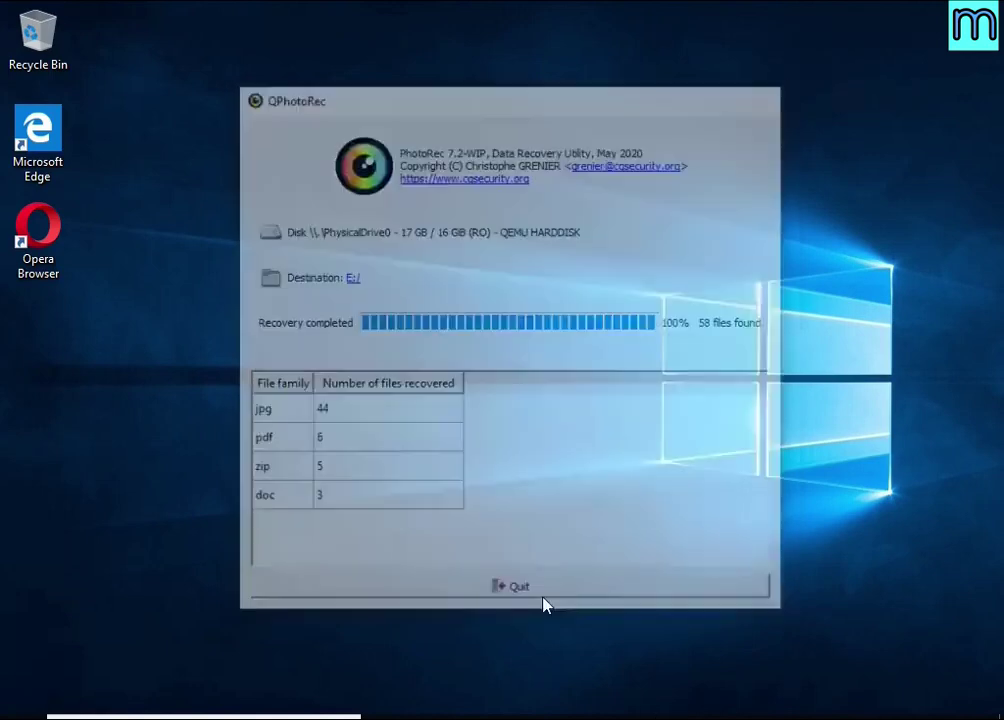
key(super+e)
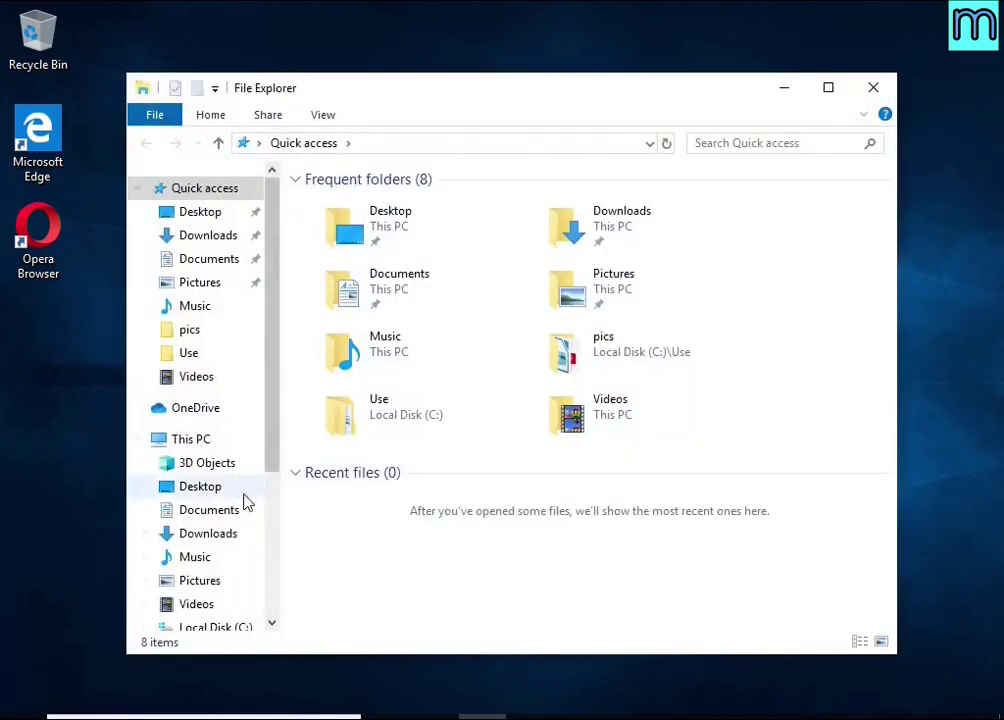
scroll(195, 567, down, 2)
click(192, 546)
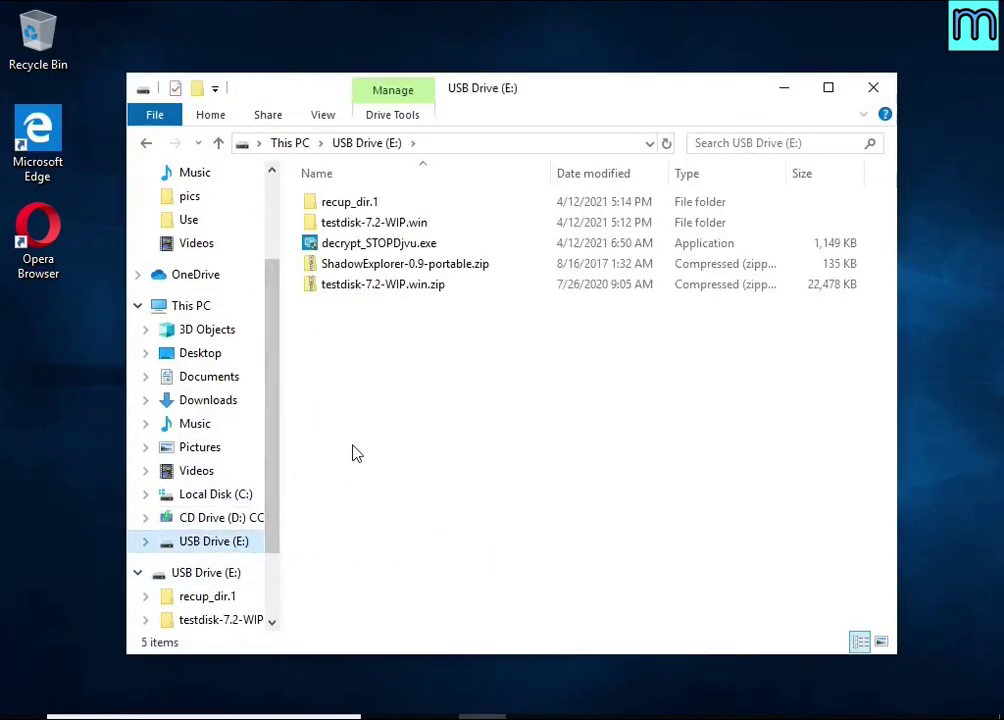
click(361, 208)
double_click(362, 210)
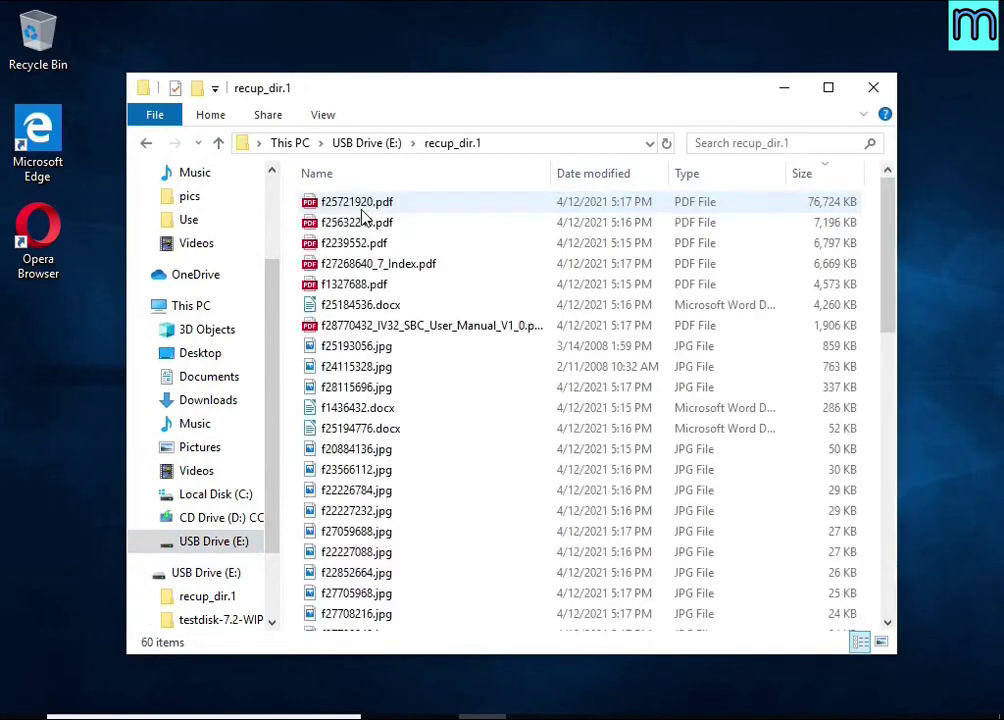
Sort the recovered files by size with the largest first, inspect f28770432_IV32_SBC_User_Manual_V1_0.pdf and close it
click(817, 184)
click(817, 184)
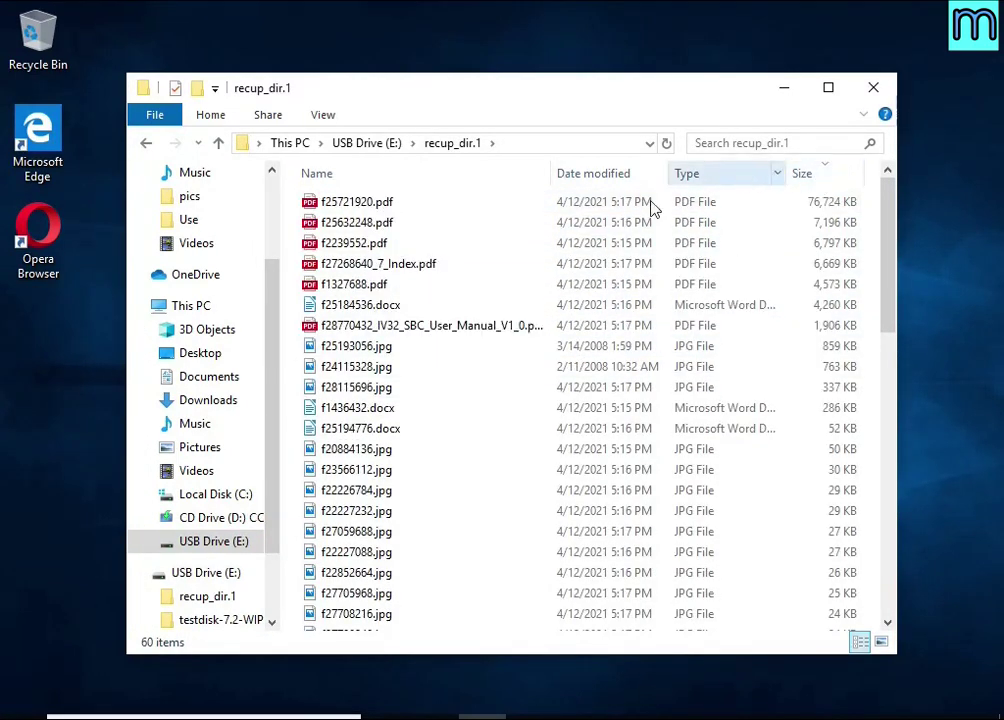
double_click(548, 327)
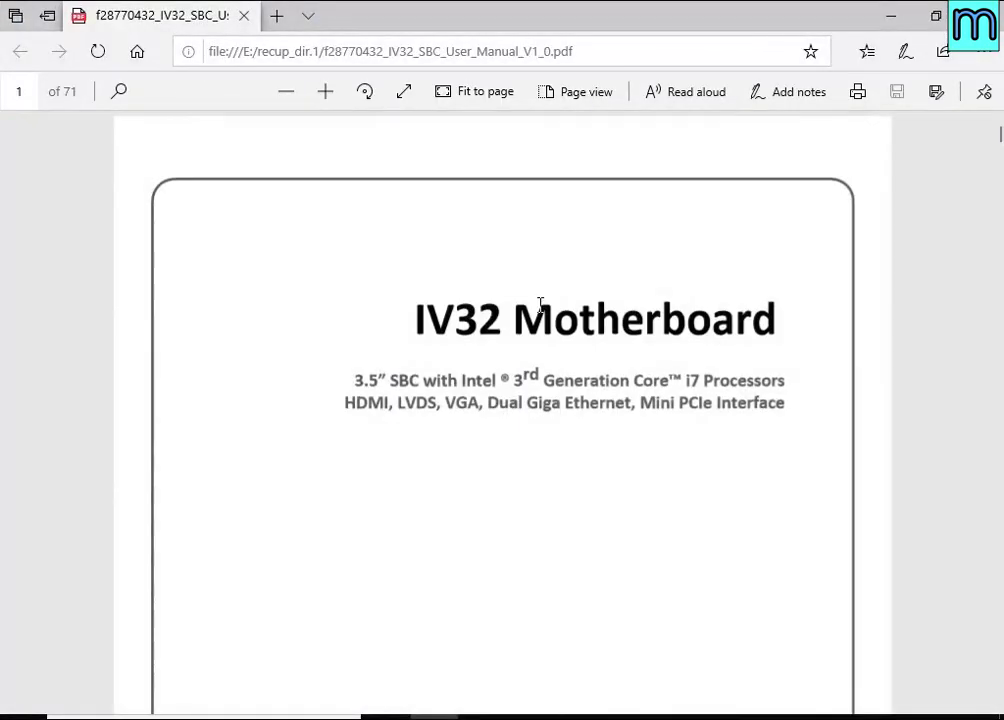
scroll(545, 315, down, 15)
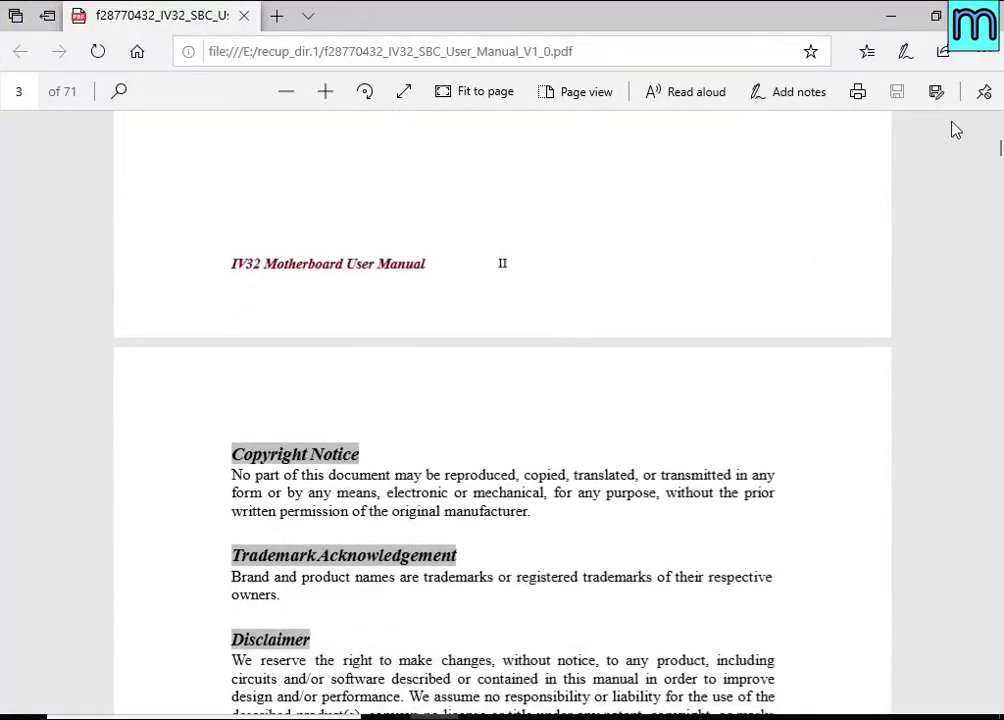
click(988, 15)
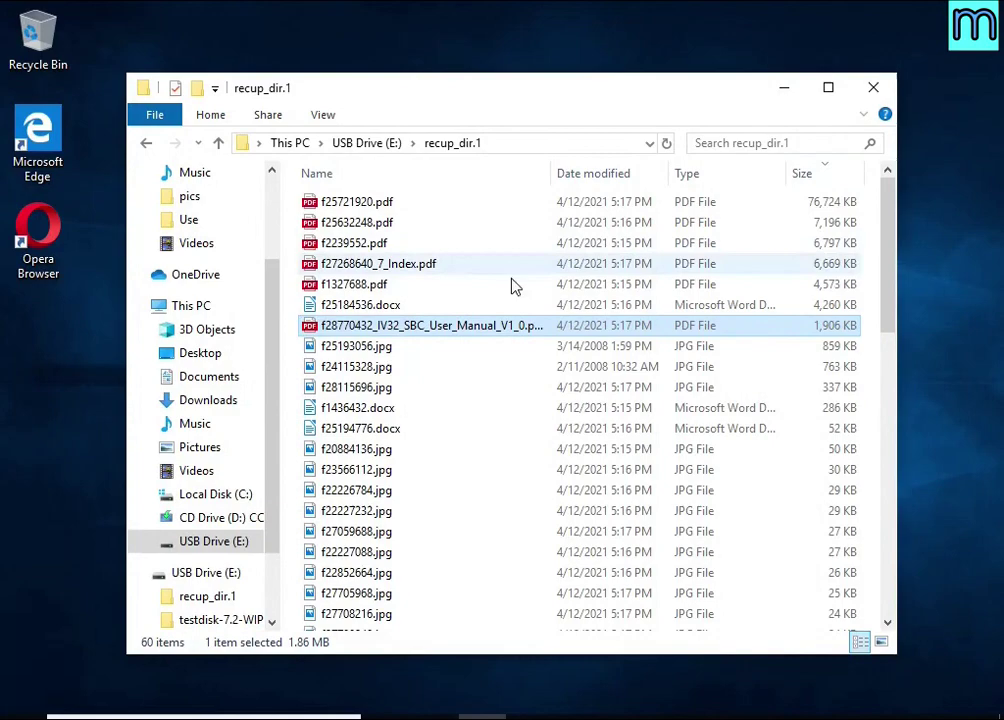
View the recovered images f25193056.jpg and f24115328.jpg one after the other, closing each one
double_click(446, 350)
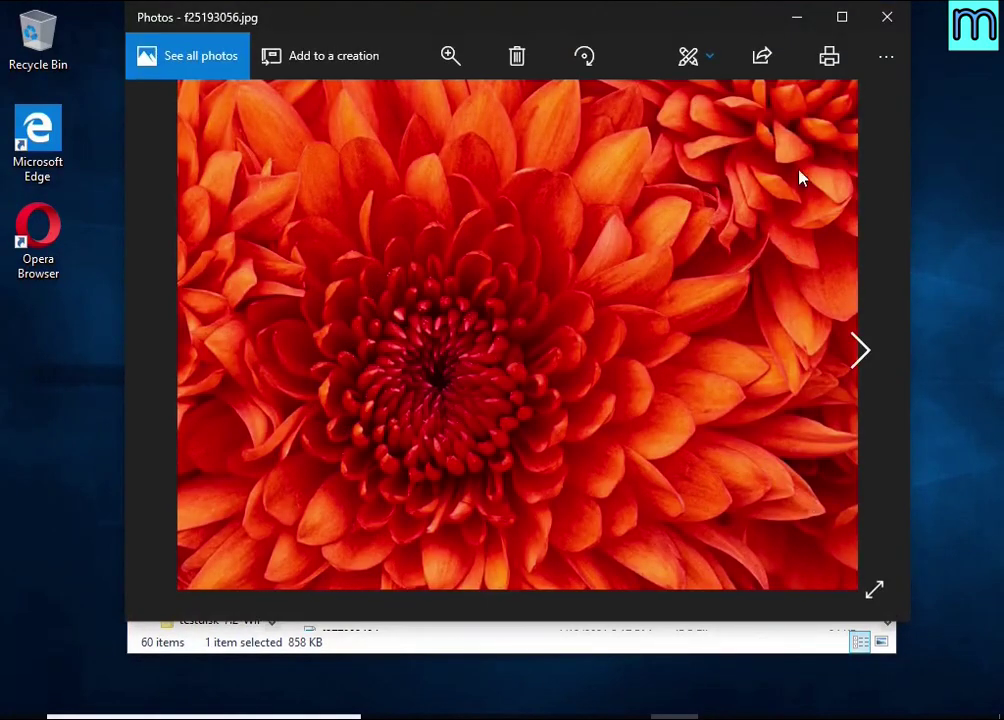
click(880, 33)
double_click(407, 372)
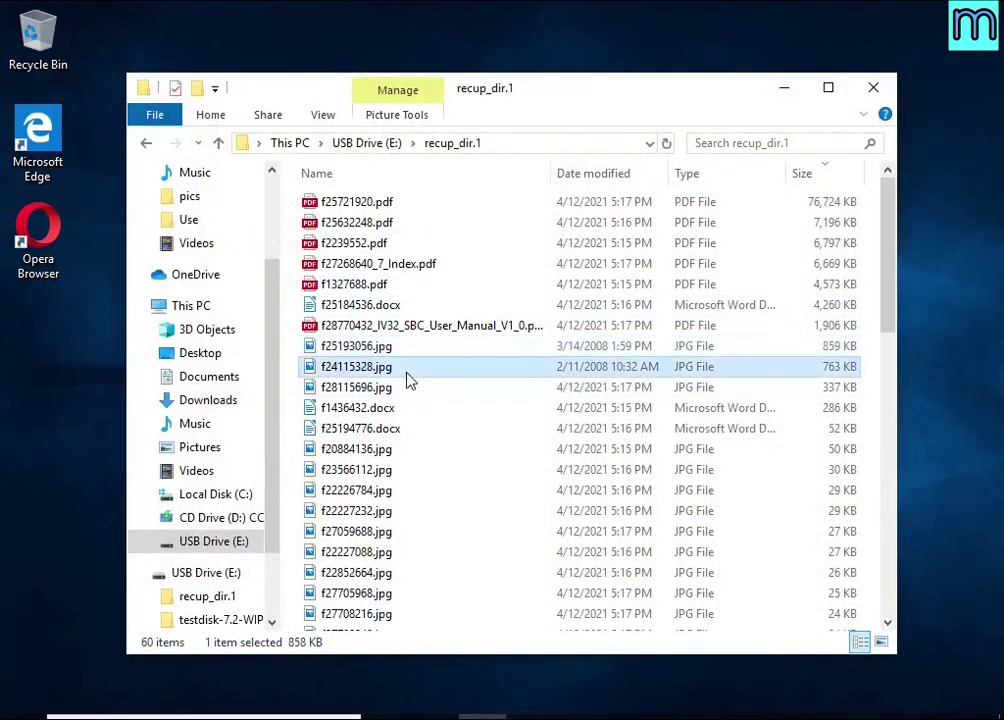
click(876, 18)
Open the recovered document f1436432.docx, dismiss the Tip of the Day, look through its pages and close it
double_click(424, 408)
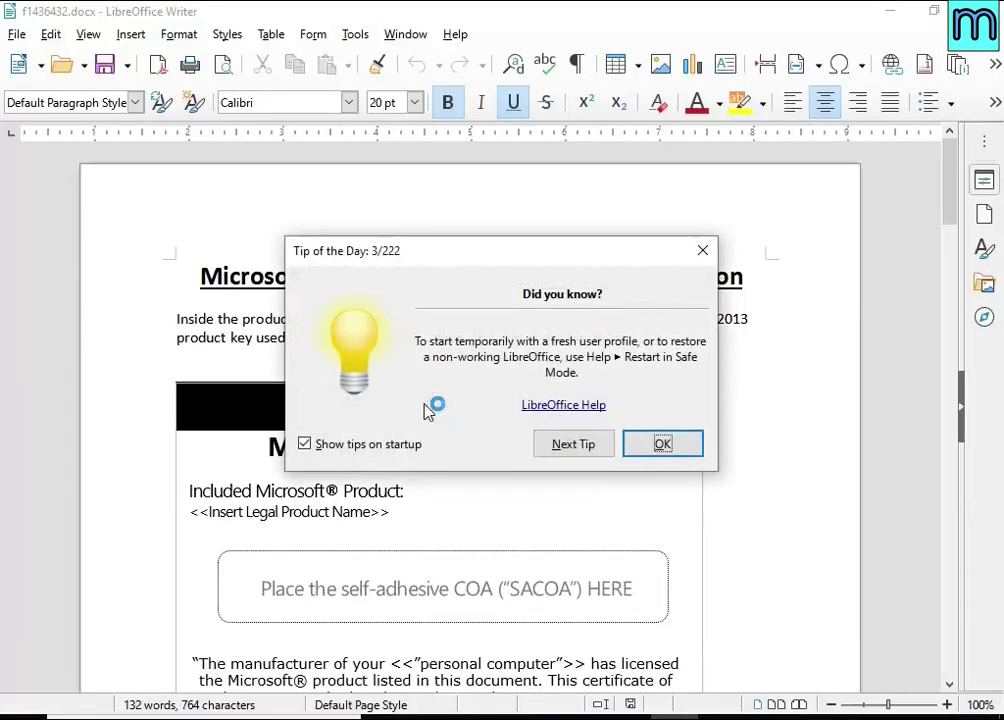
click(665, 444)
scroll(385, 365, down, 6)
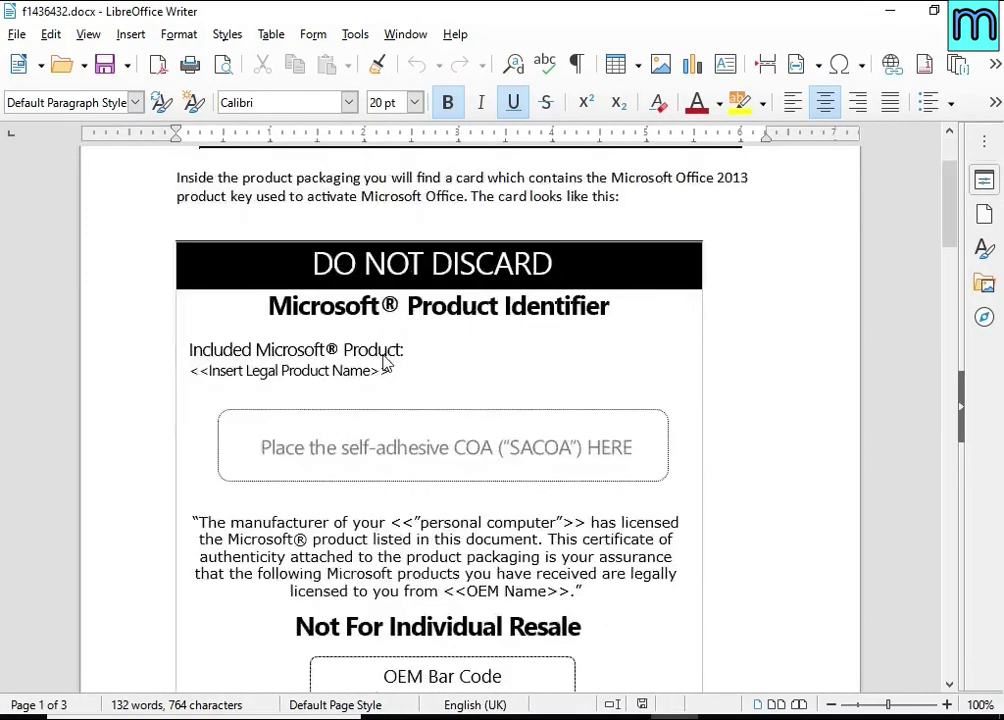
scroll(625, 480, down, 5)
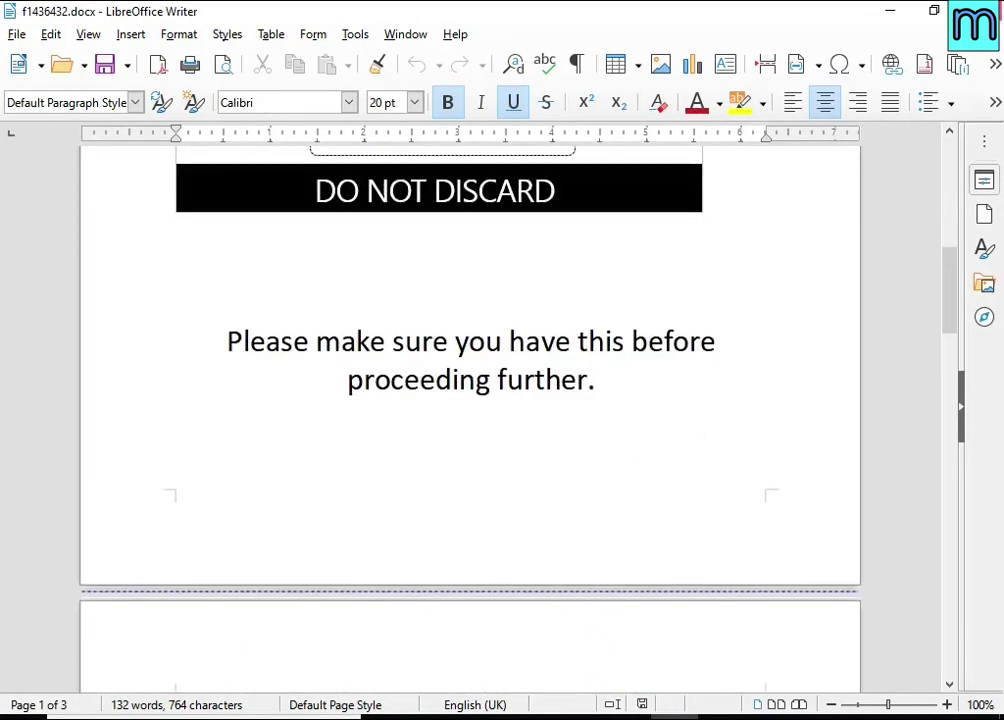
key(alt+F4)
Look over the remaining recovered files in the recup_dir.1 folder and close its window
scroll(605, 347, down, 7)
scroll(609, 347, up, 6)
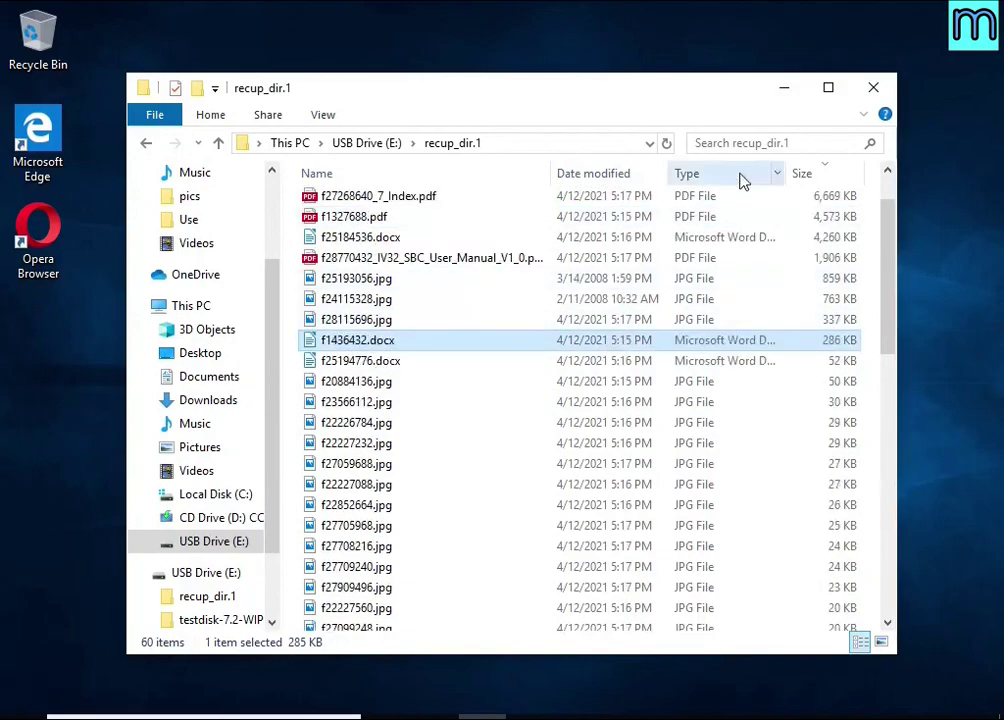
click(874, 89)
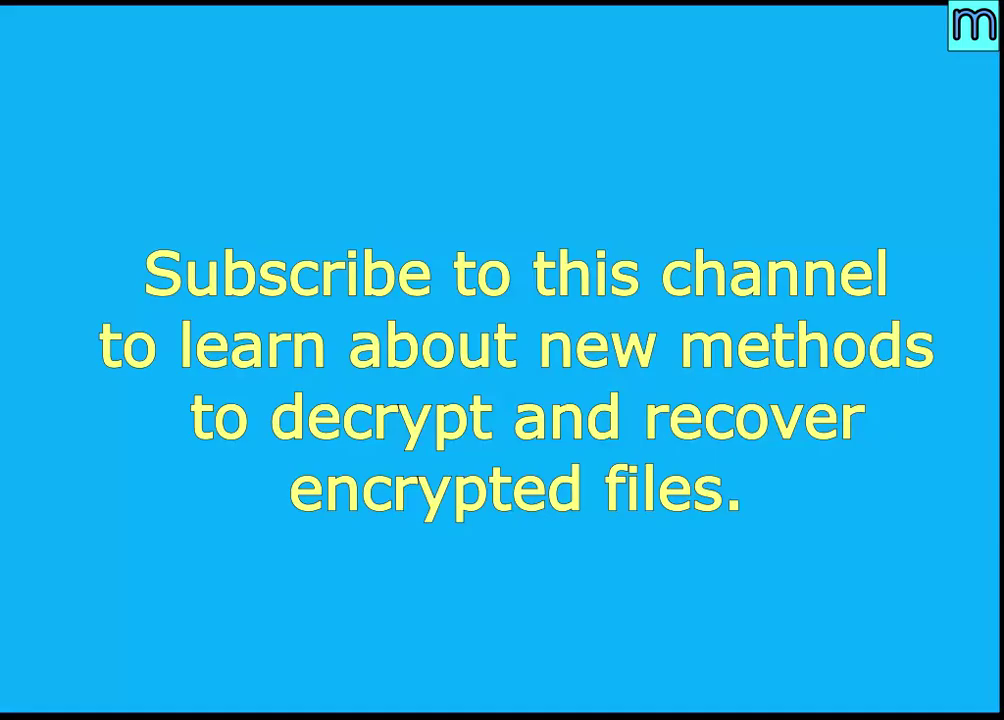